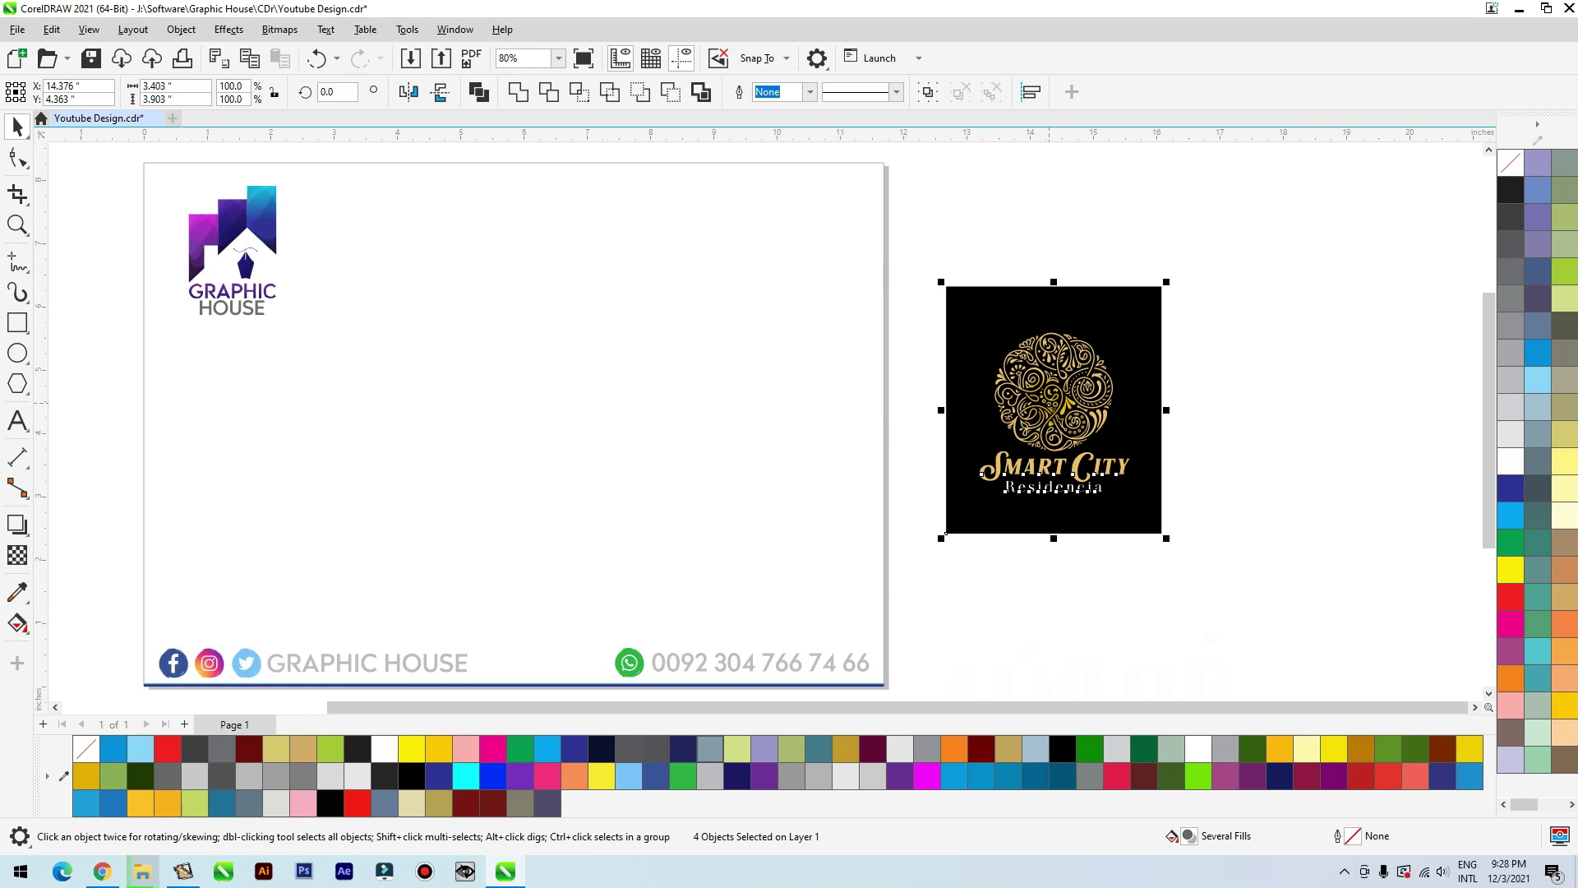
Step: Move the complete black Smart City Residencia logo artwork farther away from the page
left_click(779, 490)
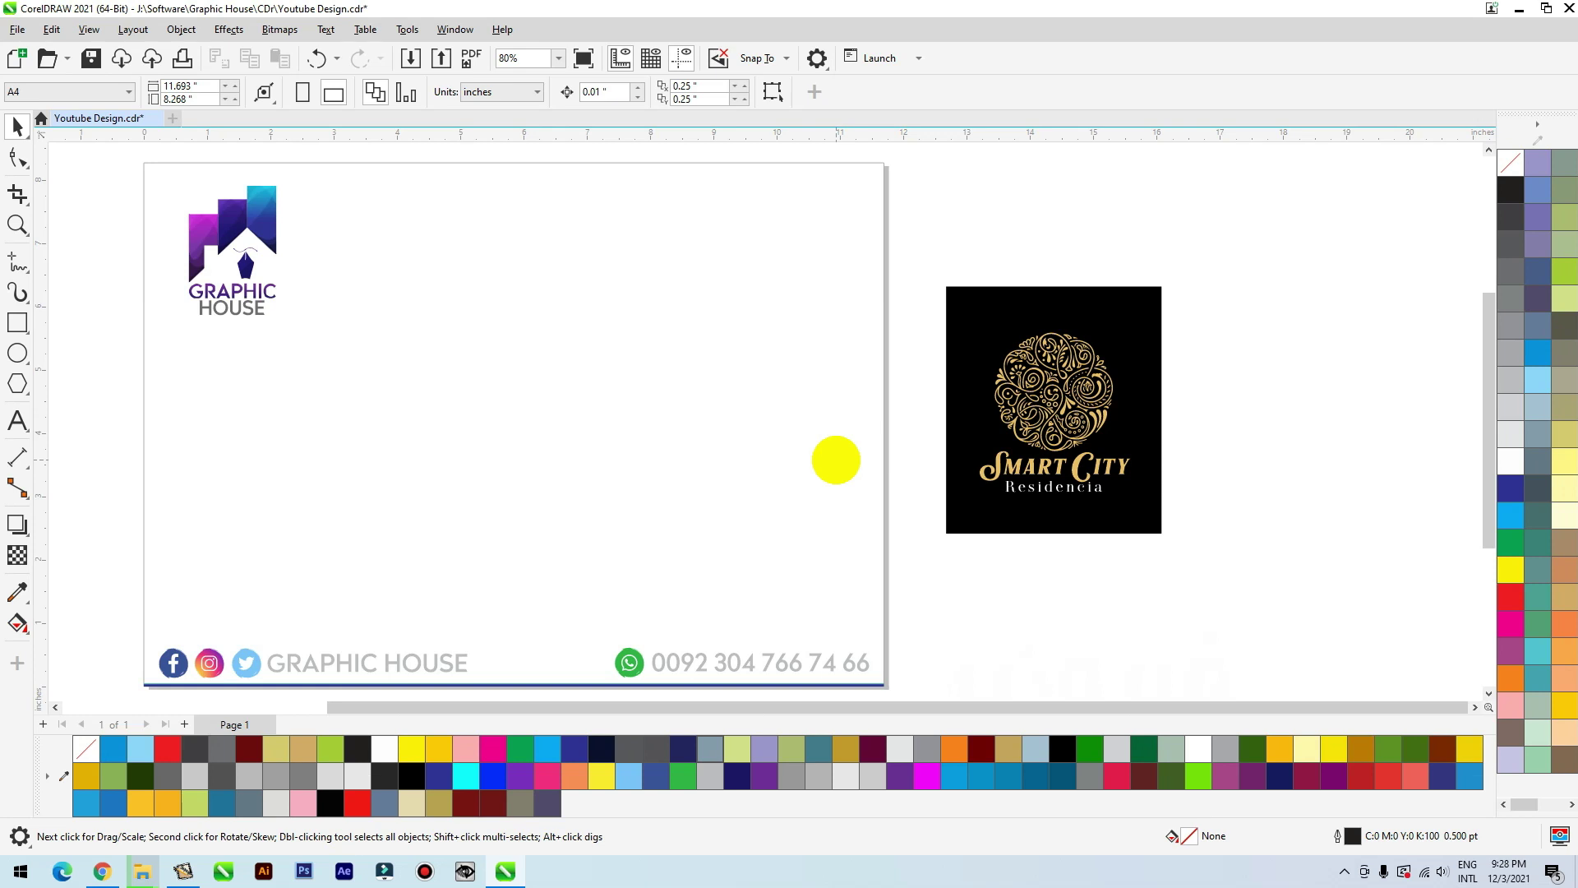
left_click_drag(862, 206, 1245, 597)
left_click_drag(1050, 437, 1241, 381)
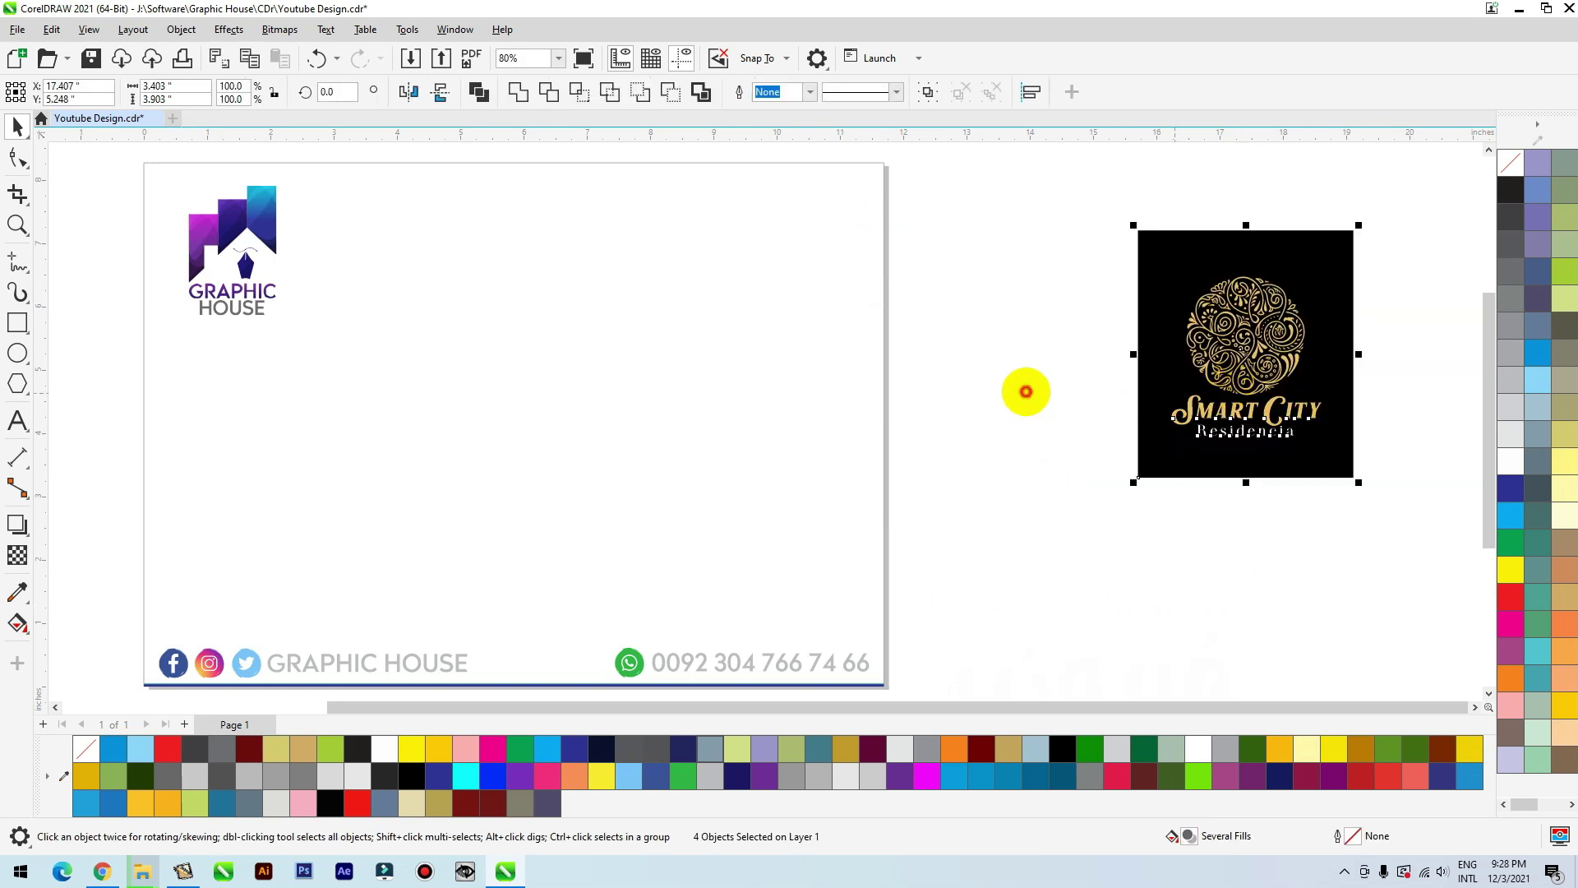
Step: Copy the artwork's black background rectangle onto the page and stretch it to a banner about 10.7 inches wide
left_click_drag(1162, 296, 406, 376)
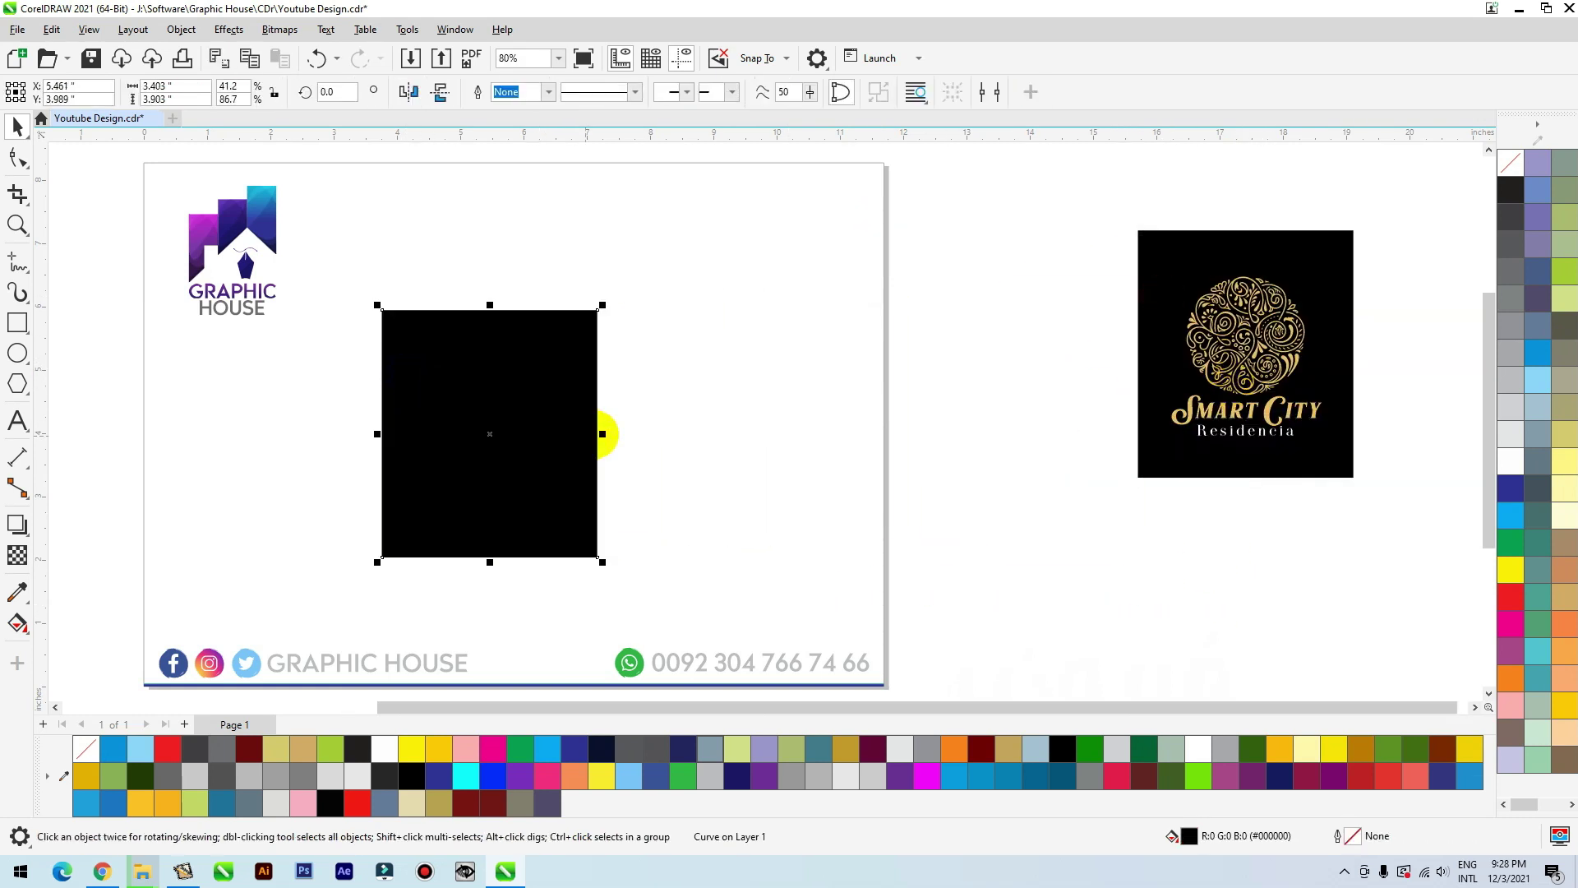
left_click_drag(609, 430, 1061, 453)
left_click_drag(899, 468, 850, 462)
Step: Copy the Smart City Residencia logo onto the black banner and group its parts
left_click_drag(1416, 194, 1112, 458)
left_click_drag(1265, 335, 673, 397)
right_click(673, 397)
key("ctrl+g")
Step: Center the grouped logo horizontally and vertically on the black banner
left_click(874, 384, "shift")
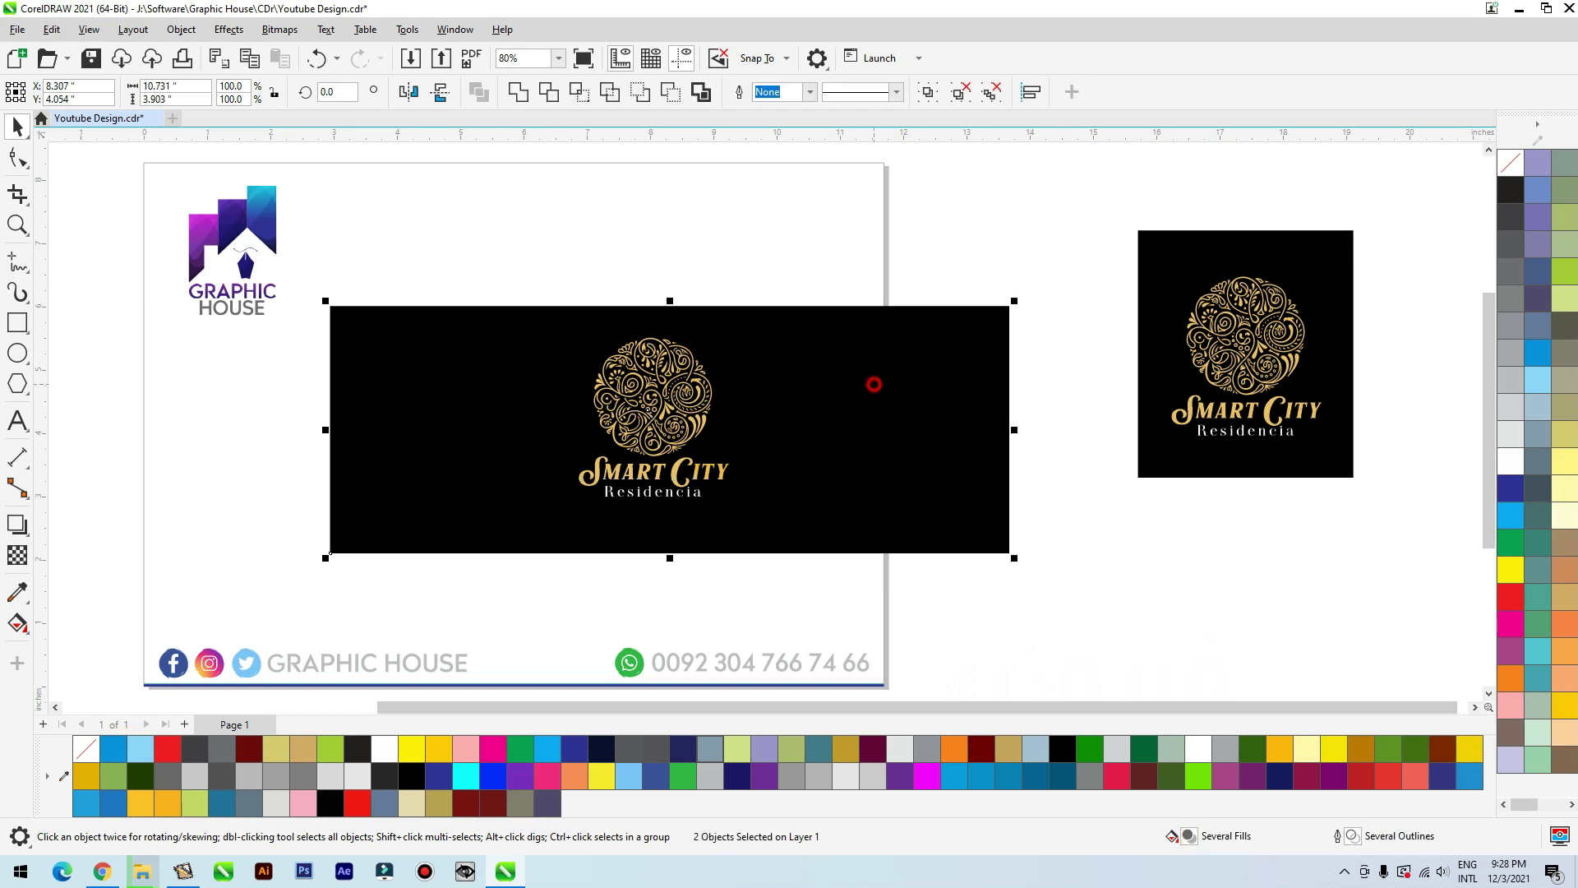
key("c")
key("e")
left_click(831, 240)
left_click(719, 410)
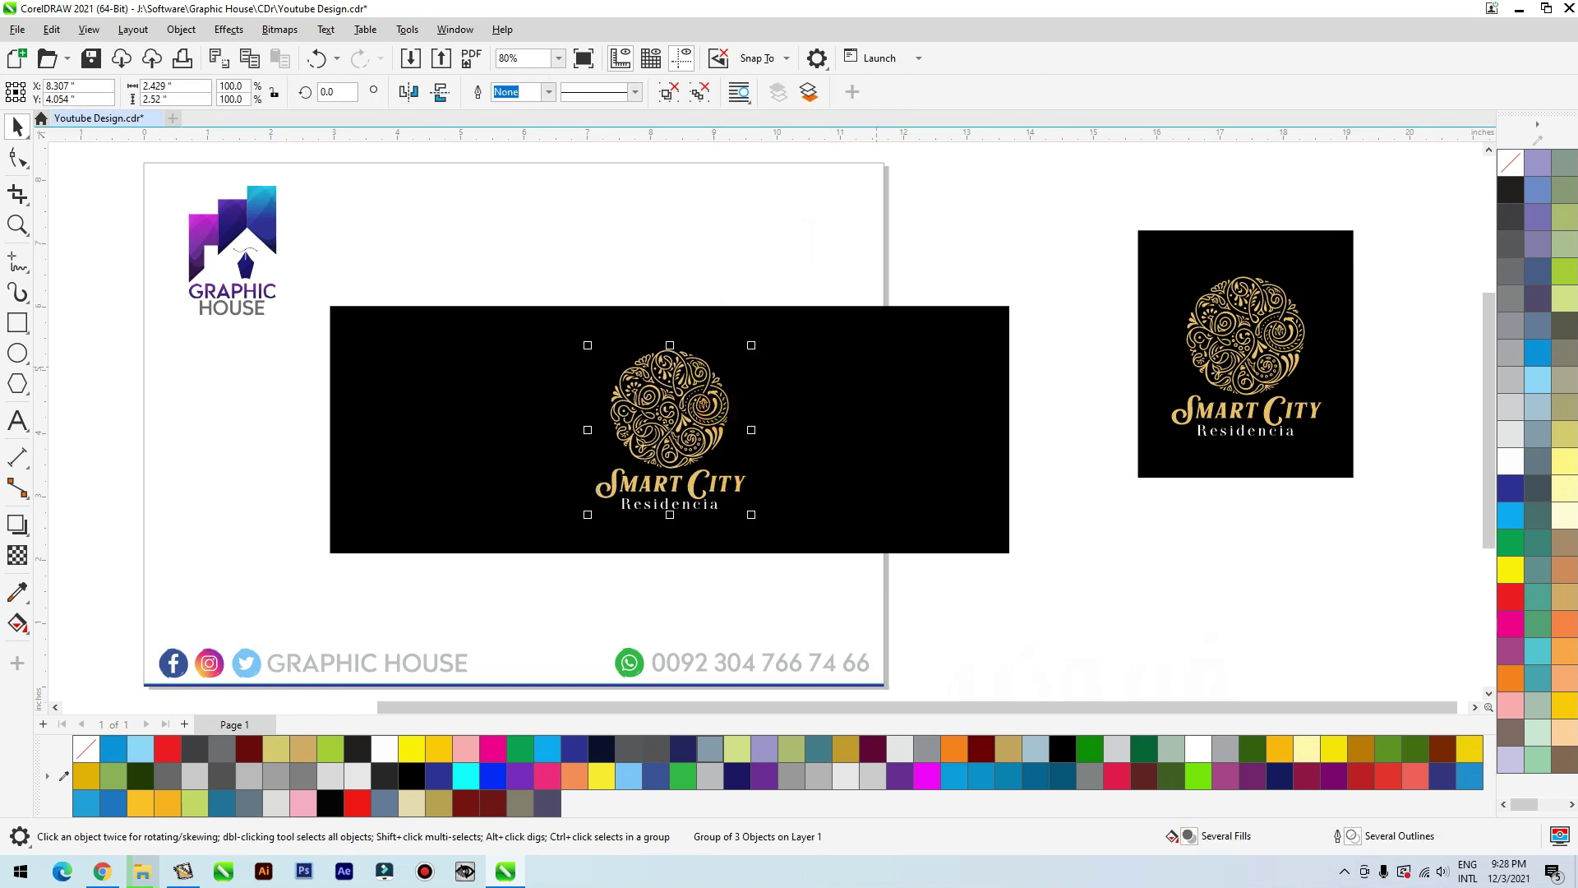
left_click(877, 367, "shift")
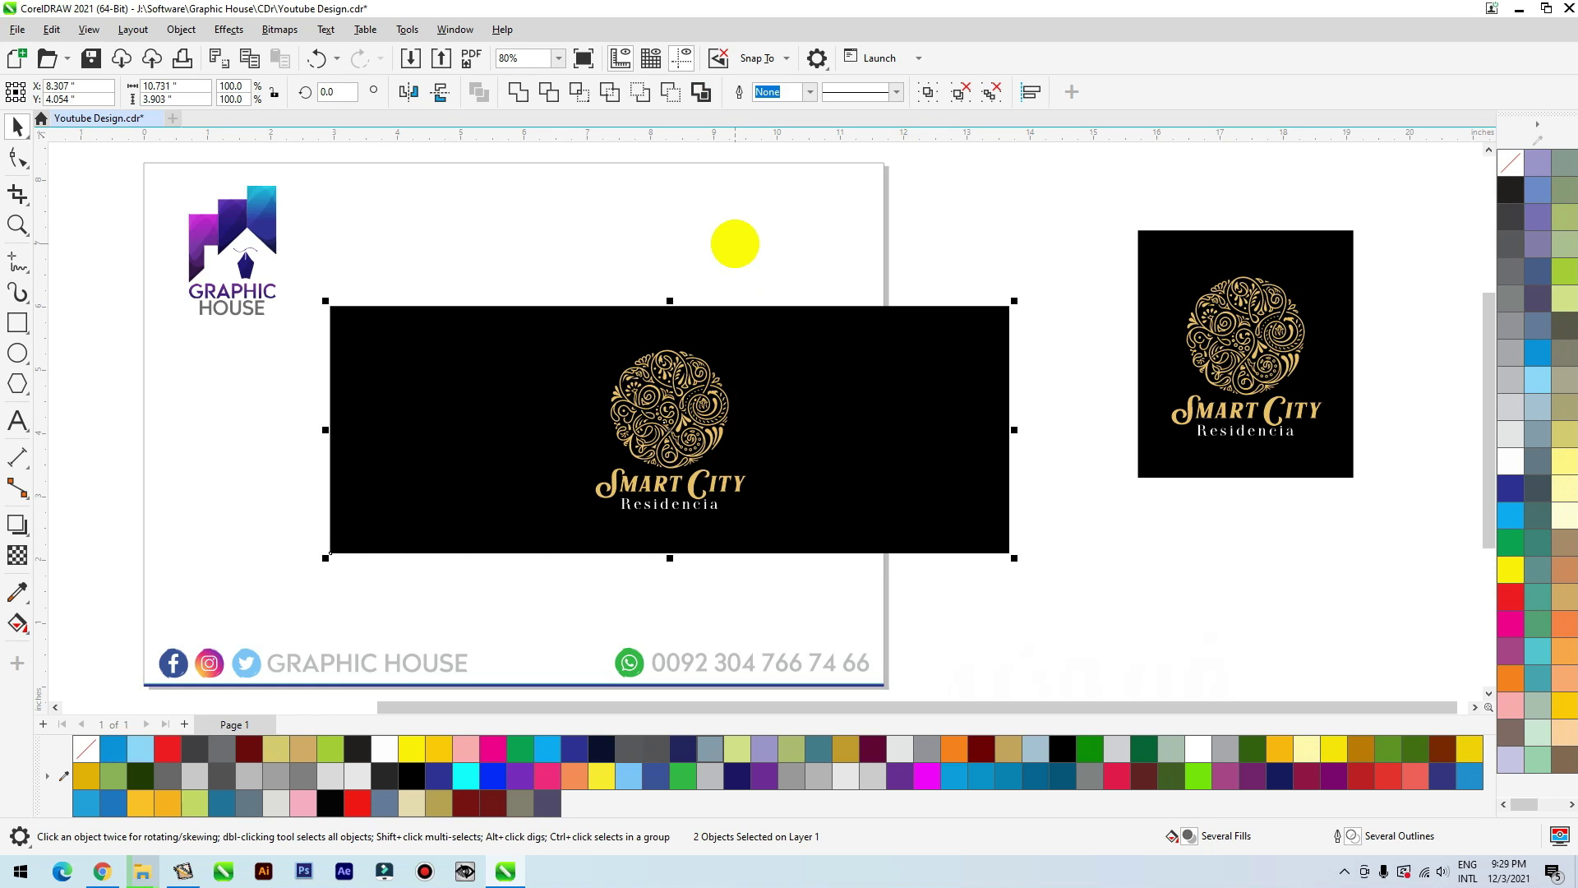
left_click(735, 243)
Step: Ungroup the logo and place a copy of its "Smart City" text in the banner's upper-left corner
left_click(684, 381)
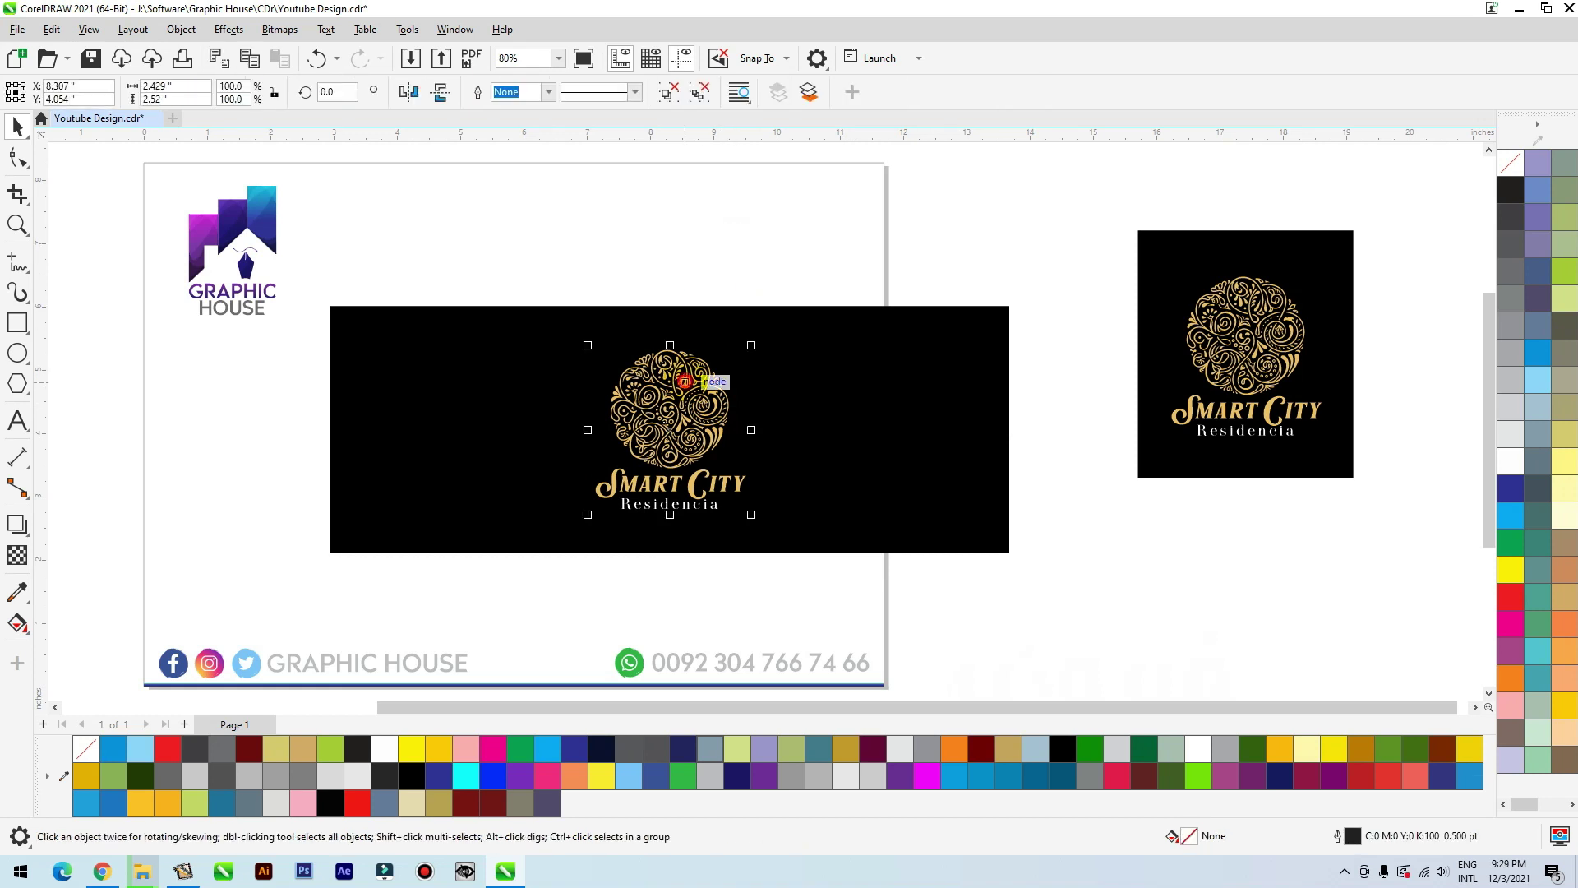
left_click(667, 87)
left_click(755, 260)
left_click_drag(641, 490, 375, 355)
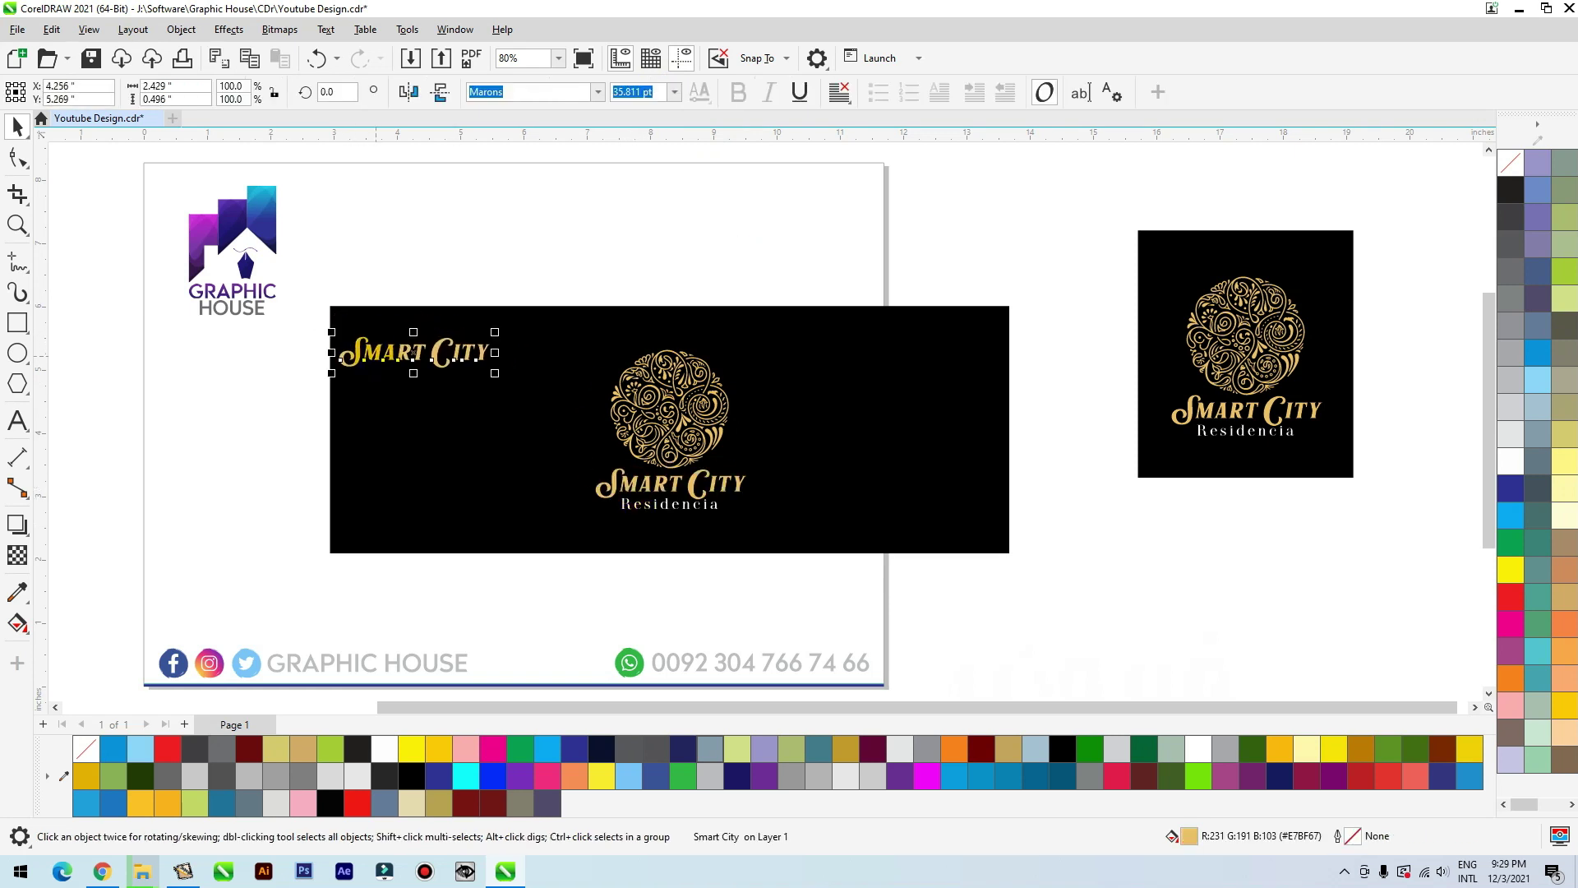
Step: Copy the logo's "Residencia" text beside the "Smart City" copy and enlarge it to about 31.4 pt
scroll(898, 575, "up", 2)
left_click(845, 488)
left_click_drag(844, 488, 672, 285)
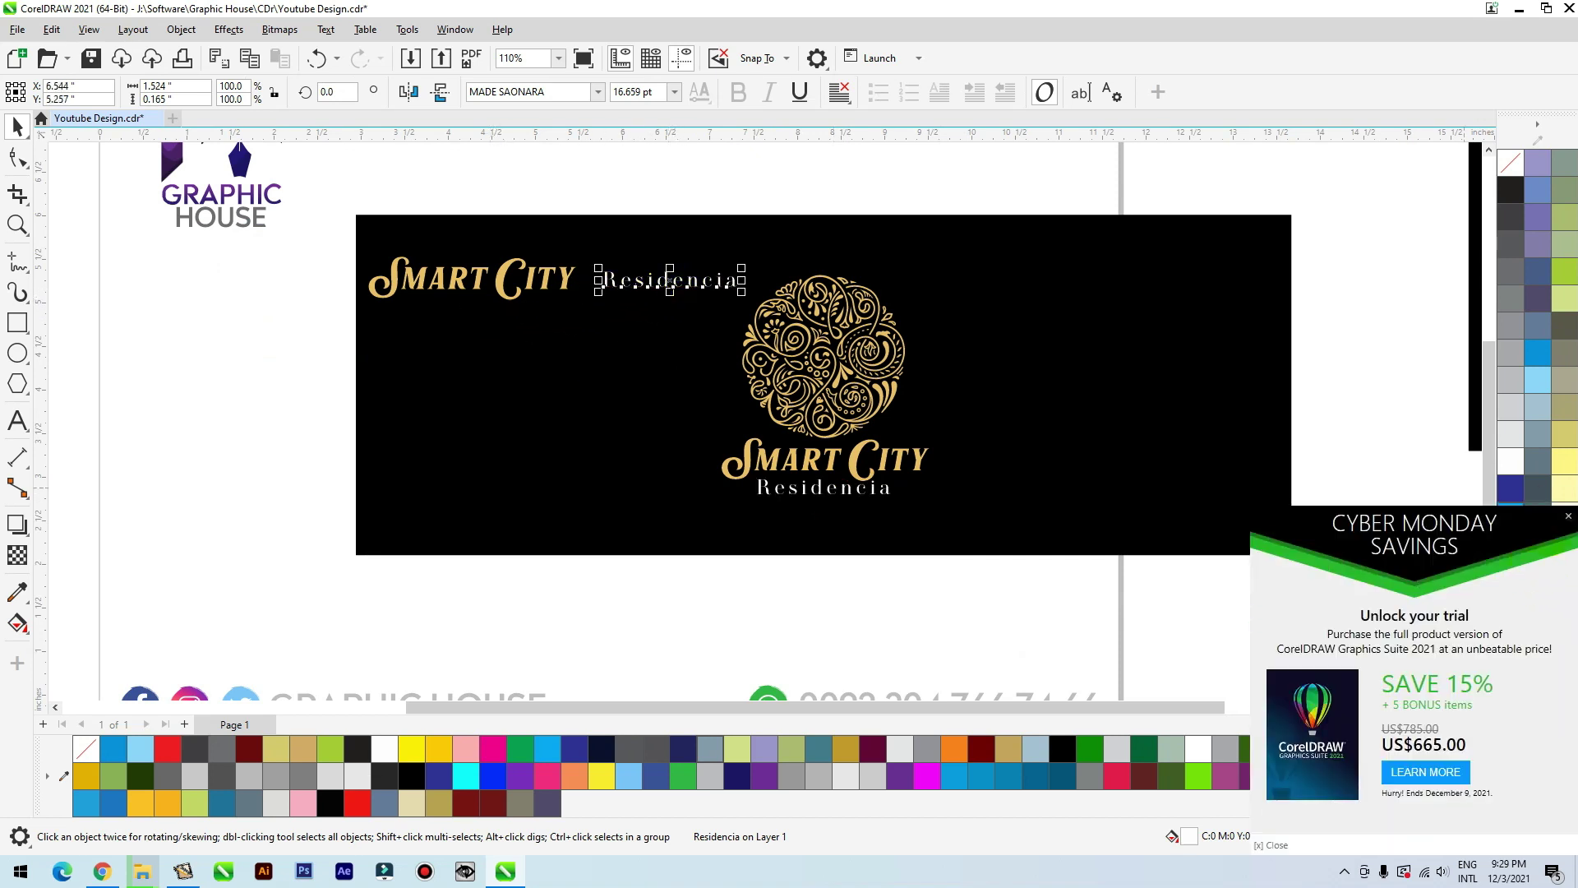
left_click_drag(667, 279, 834, 254)
left_click_drag(676, 286, 681, 286)
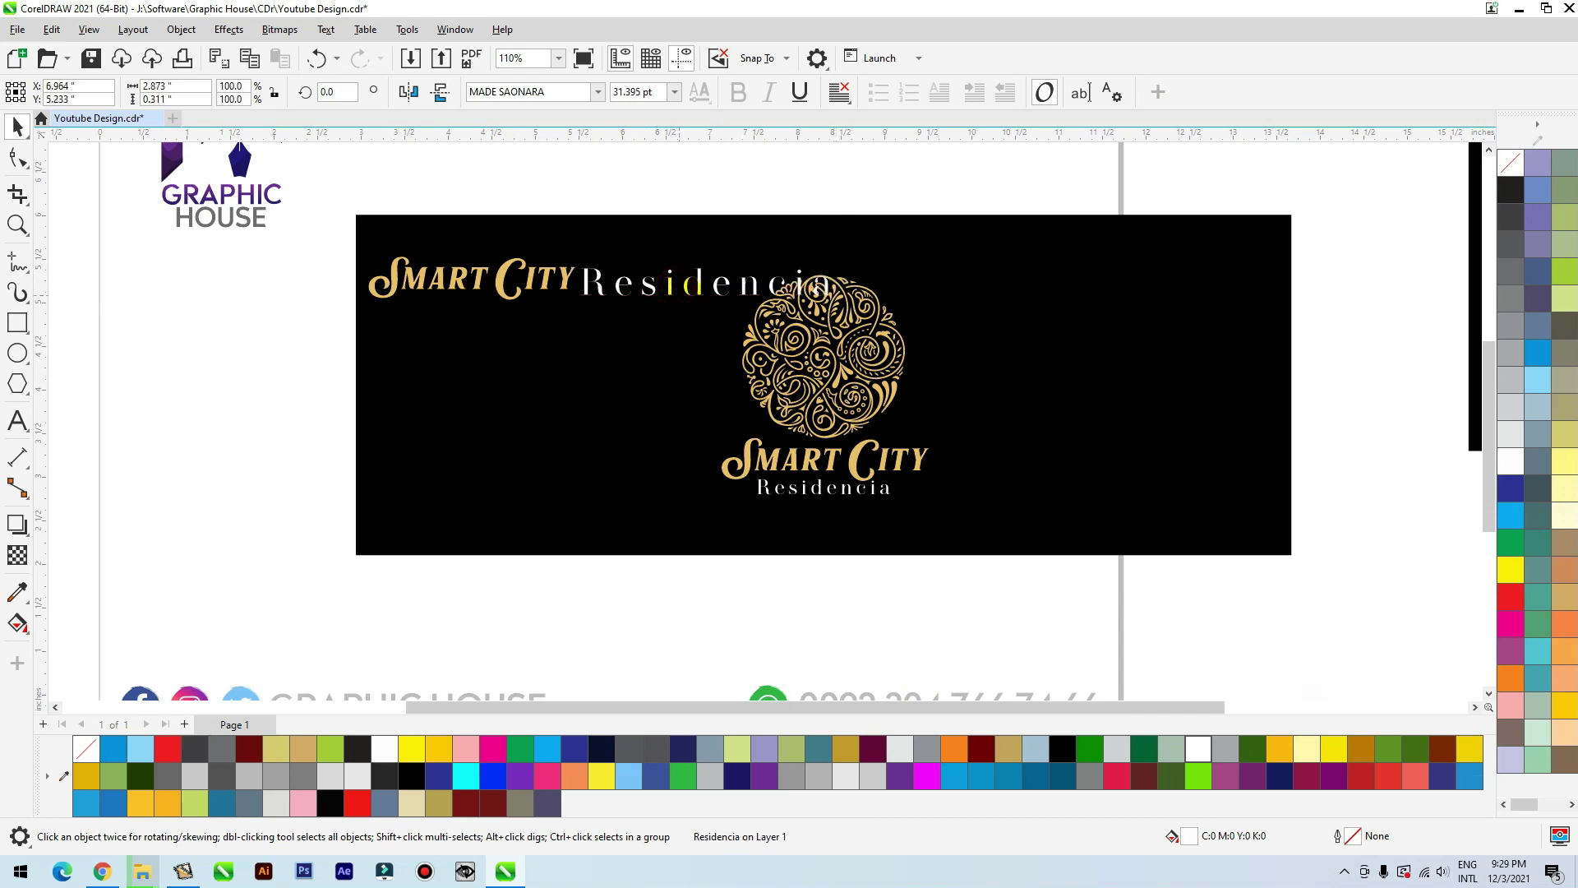
Step: Color the copied "Smart City" and "Residencia" texts white and set both in Marons at 35 pt
left_click(570, 277, "shift")
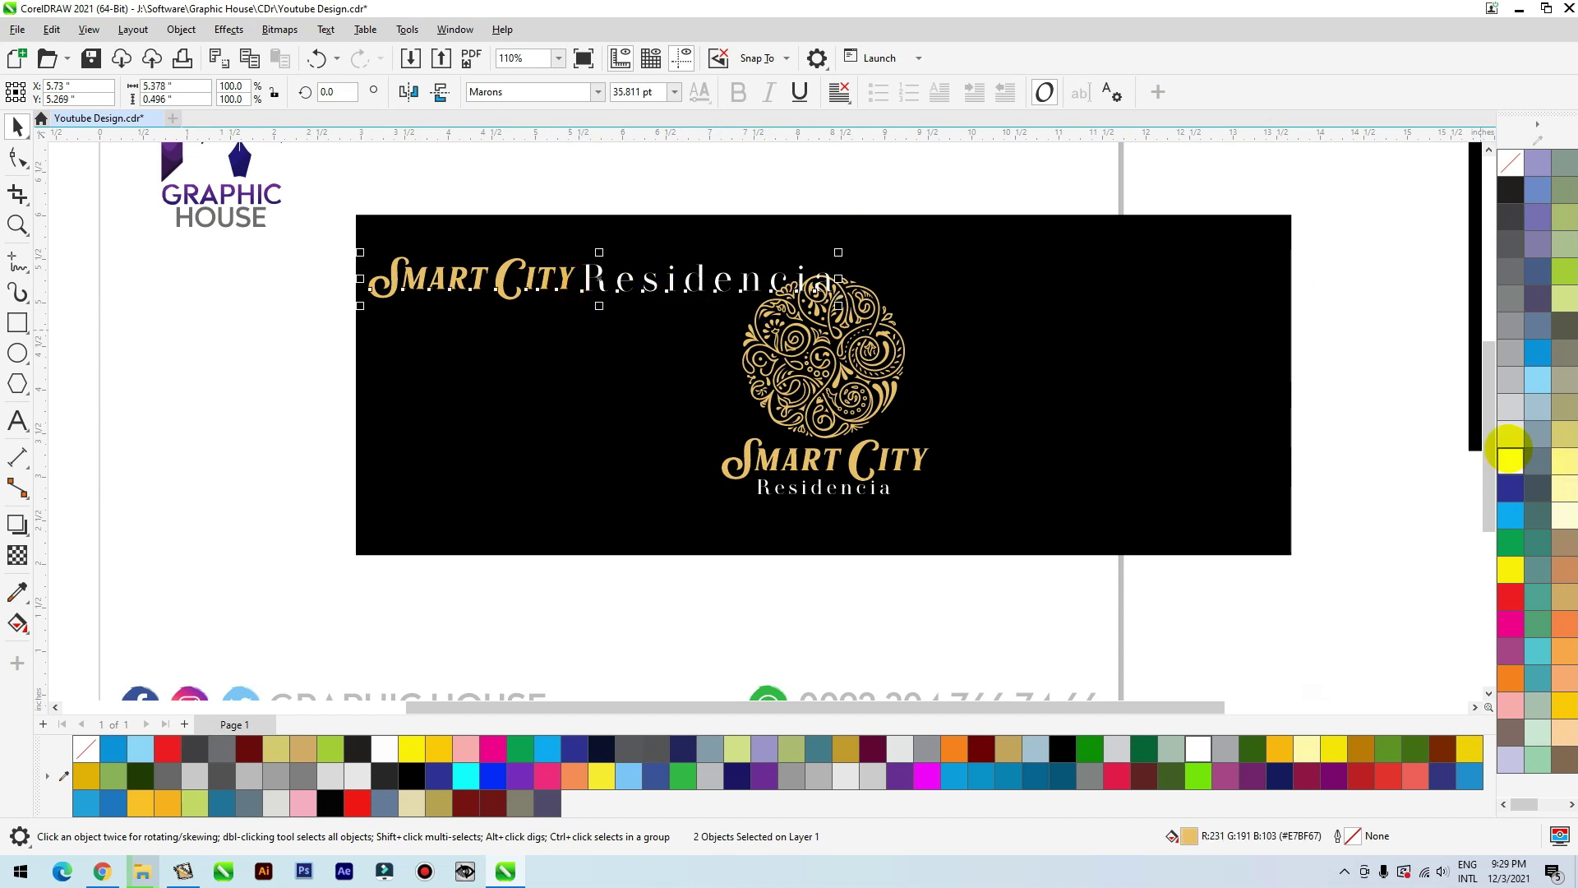
left_click(1511, 451)
left_click(601, 91)
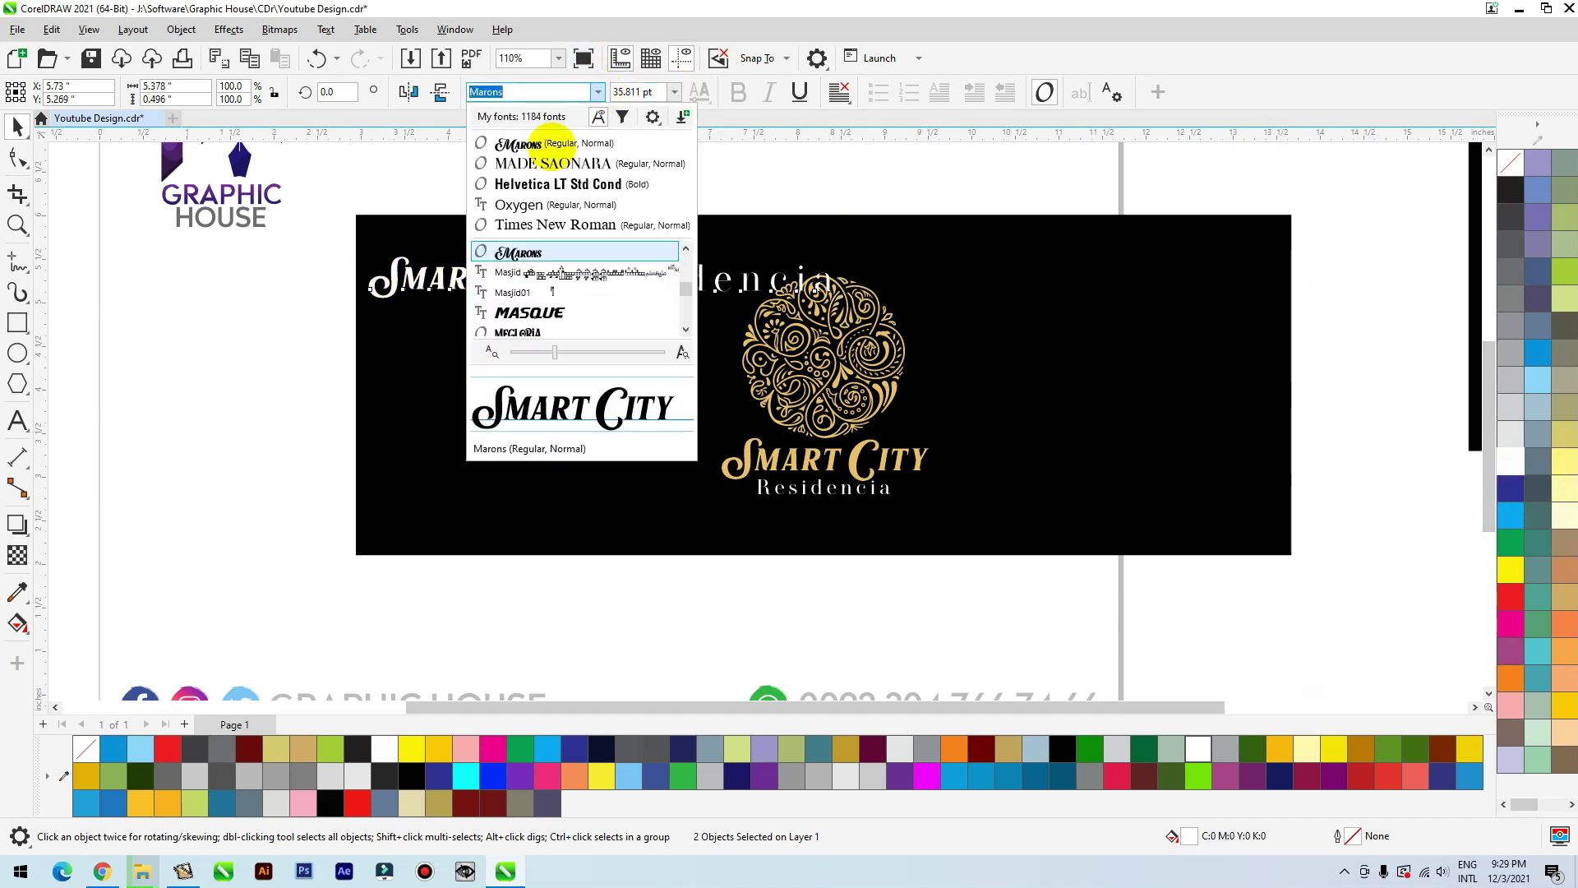
left_click(559, 144)
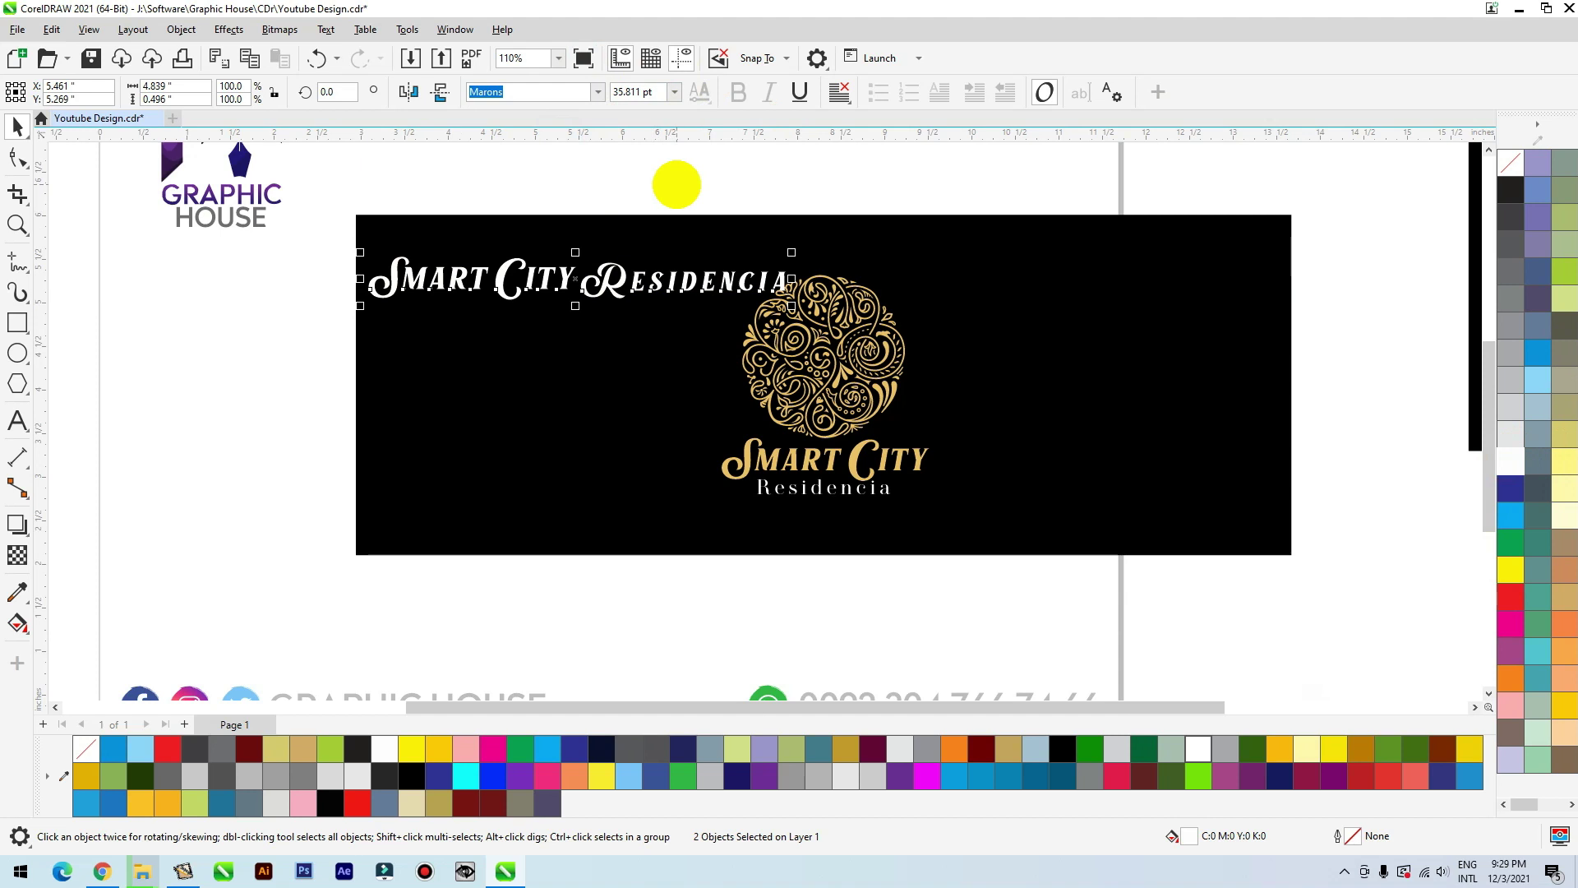
left_click(629, 91)
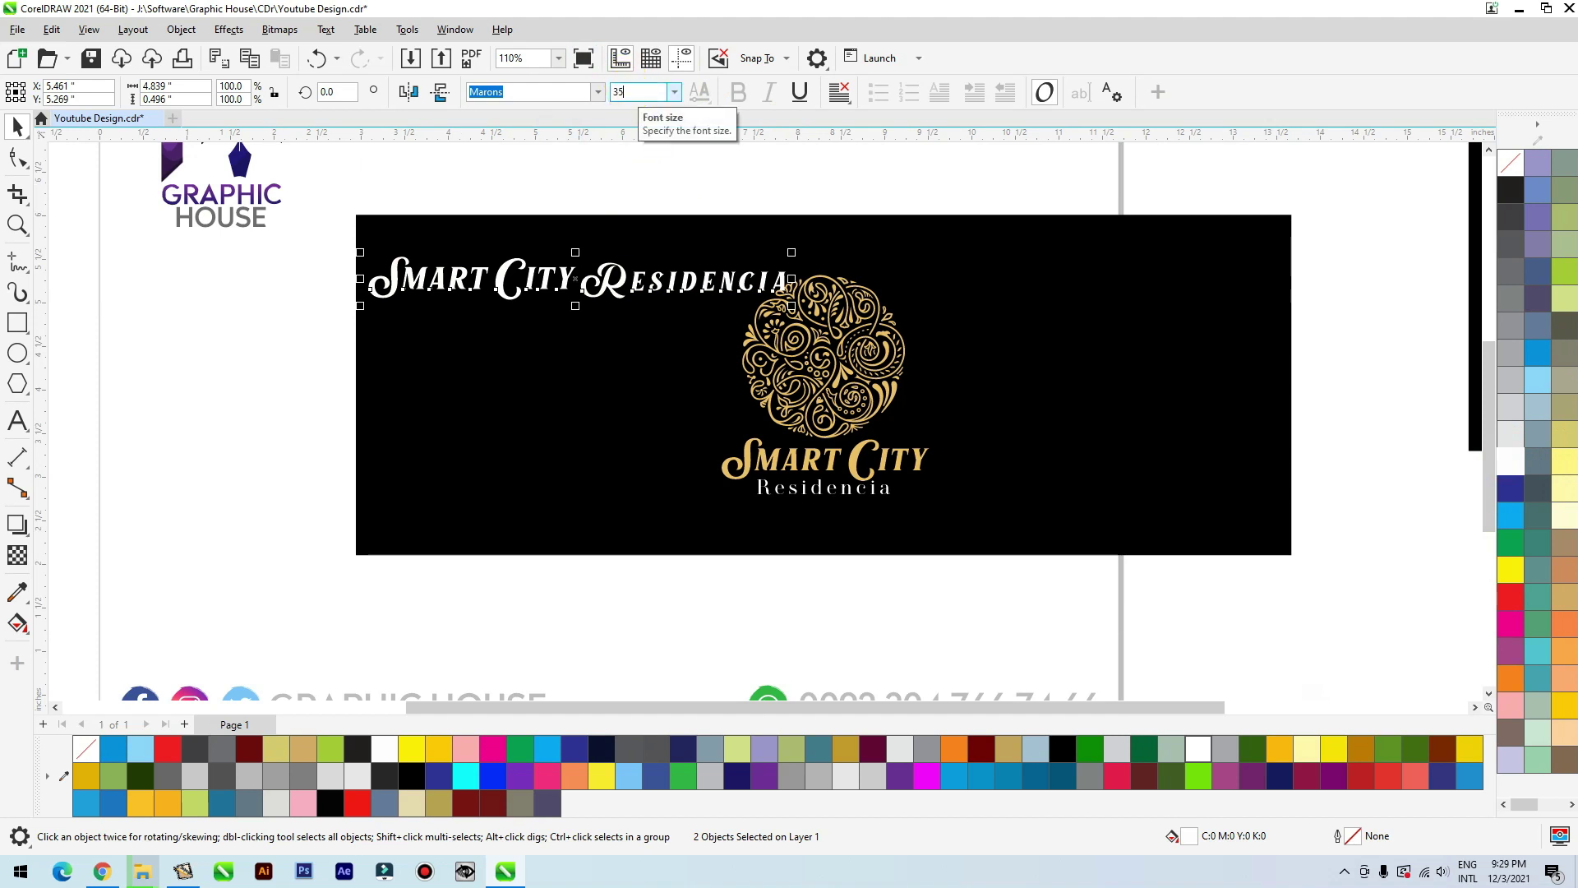
type("35")
key("Return")
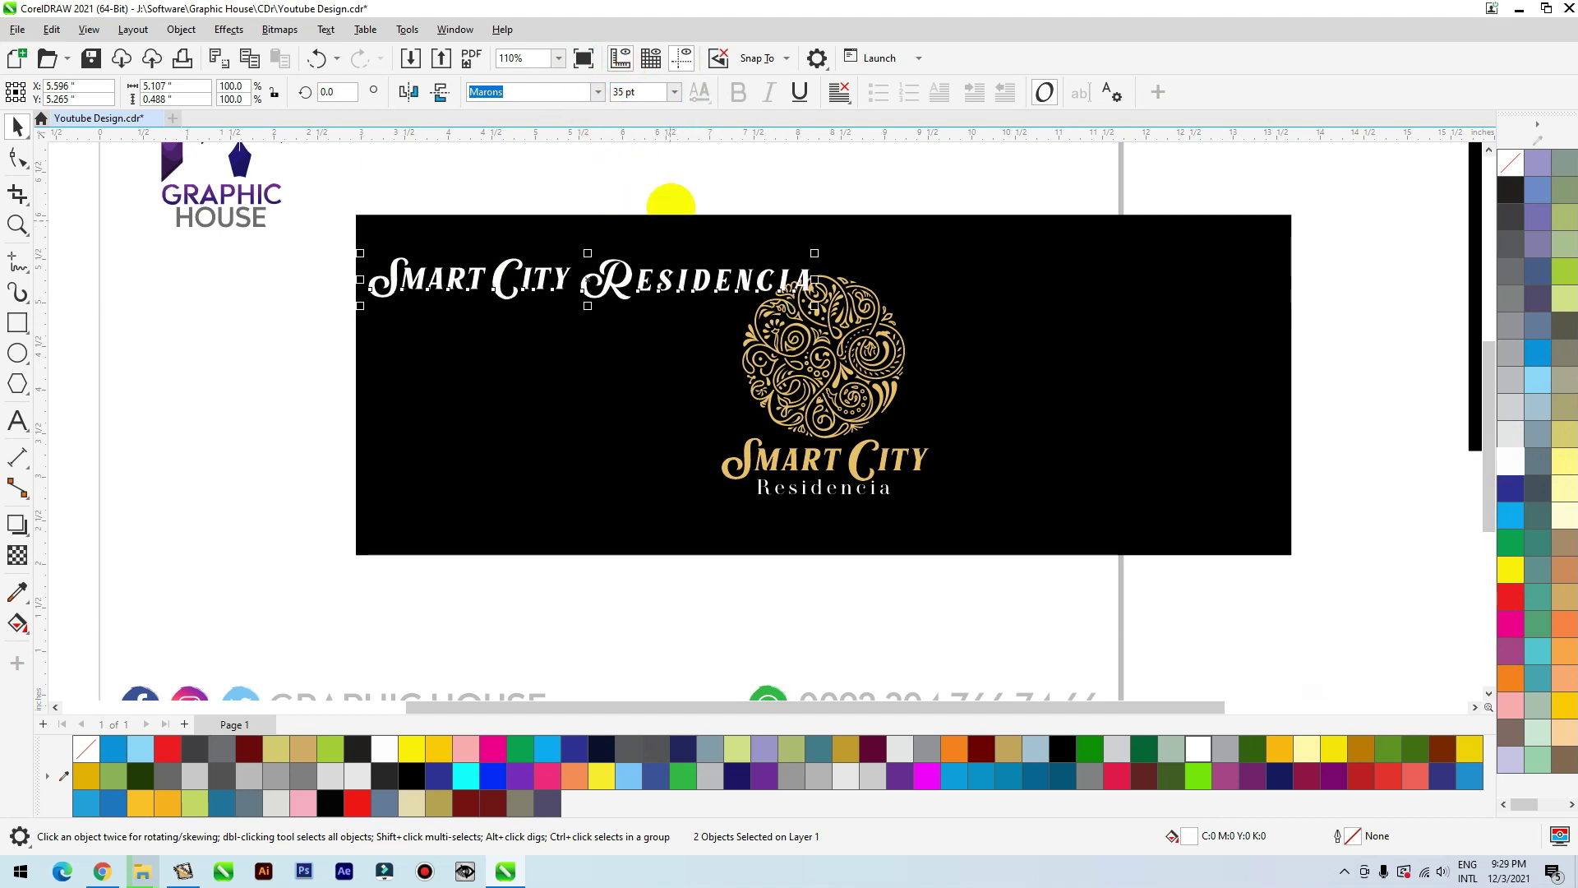
Step: Close the gap between the two copied texts, group them, and move the group up near the banner's top edge
left_click(600, 280)
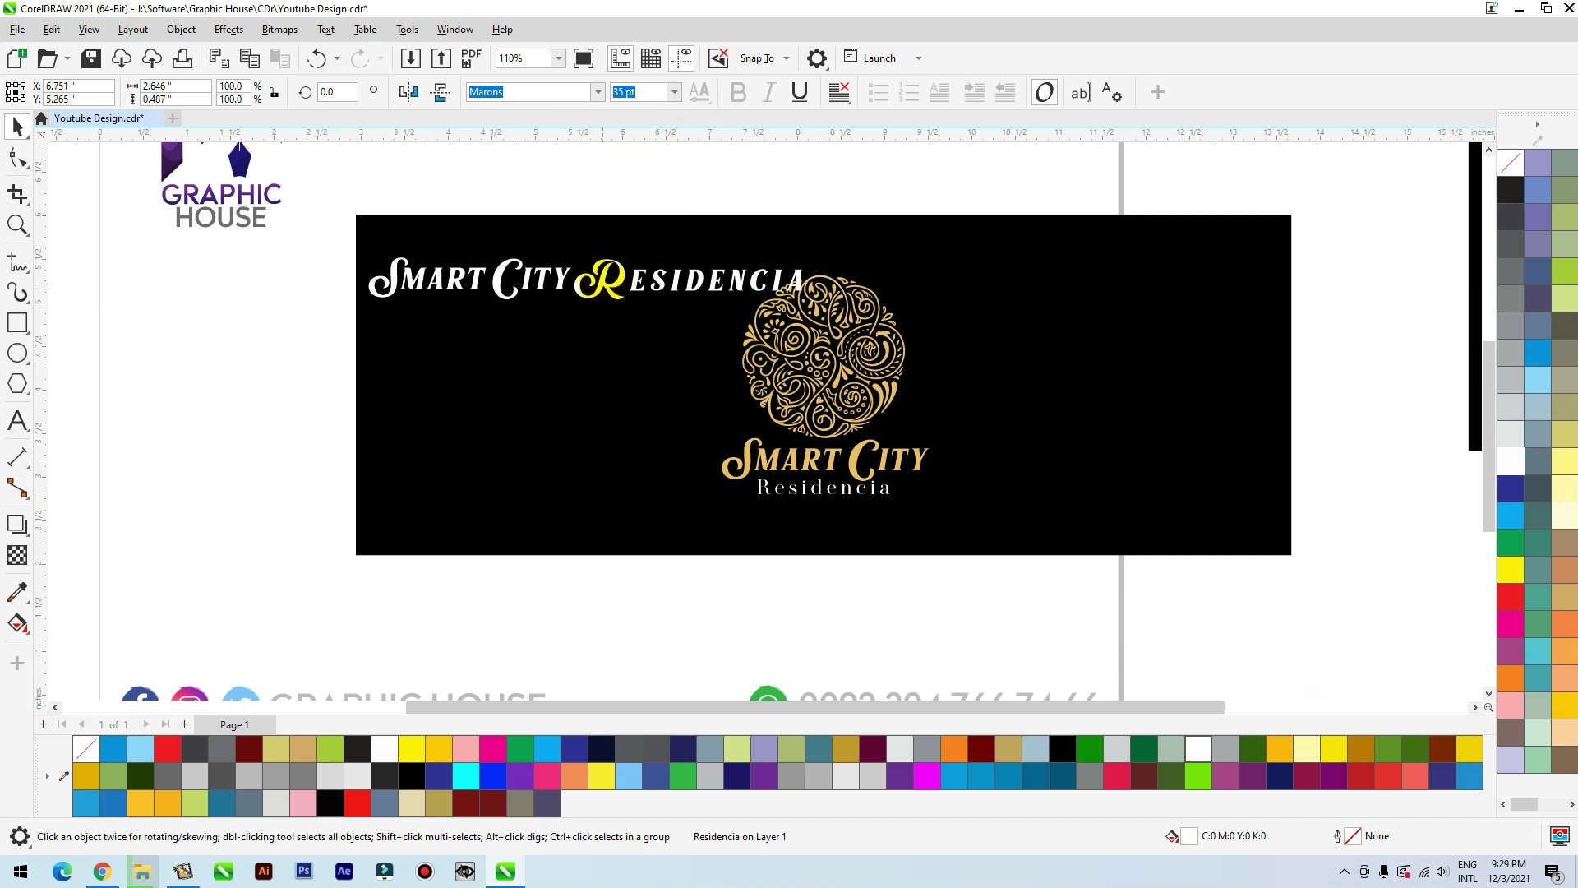
key("ctrl+g")
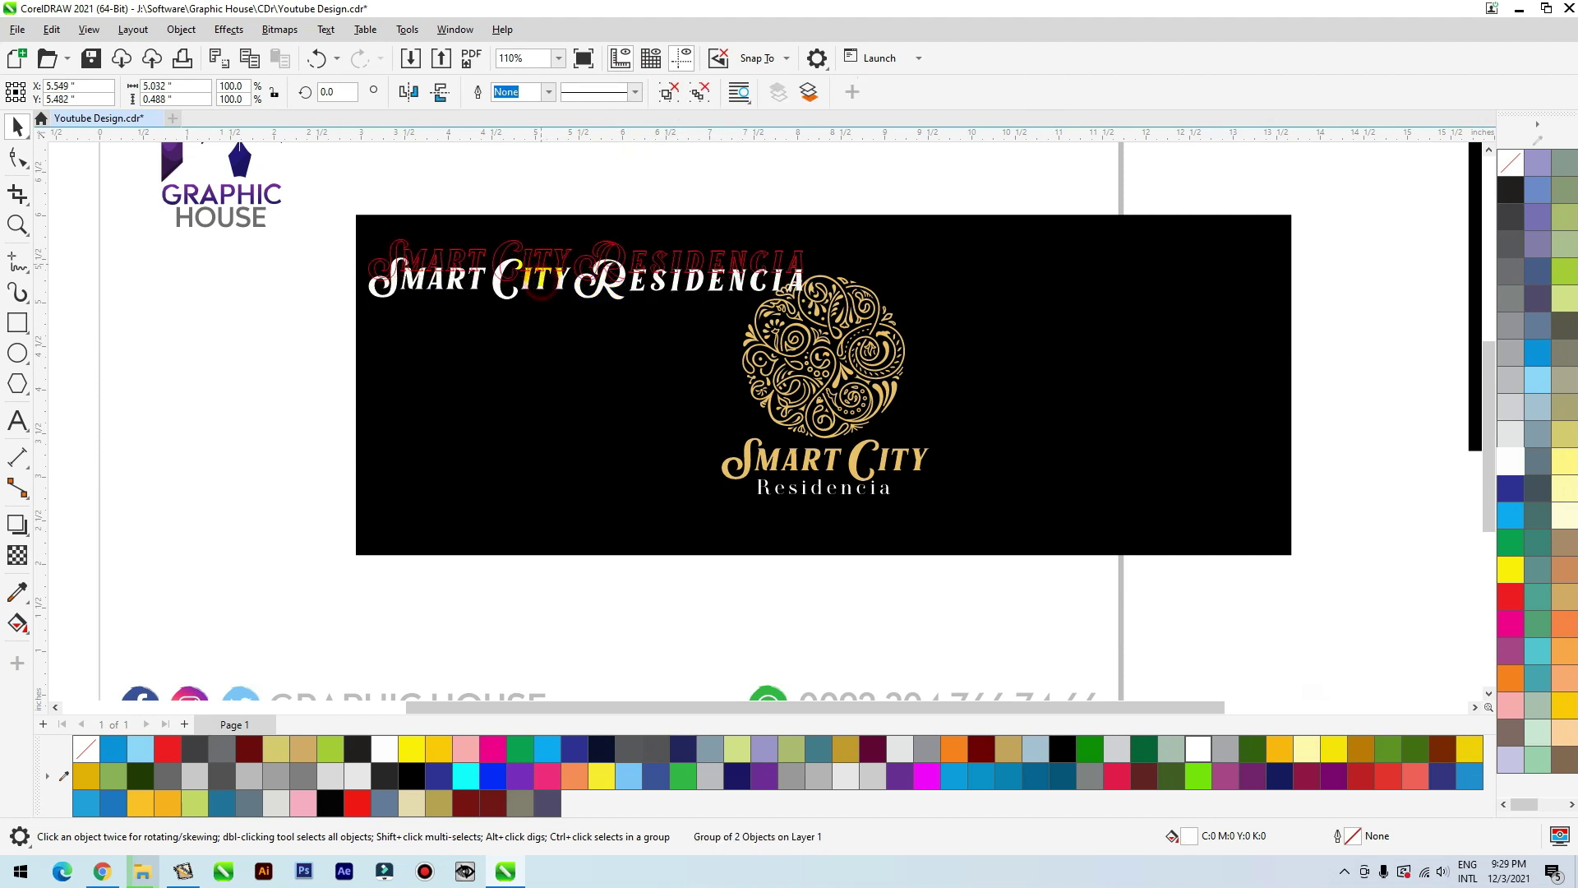
left_click_drag(539, 278, 538, 258)
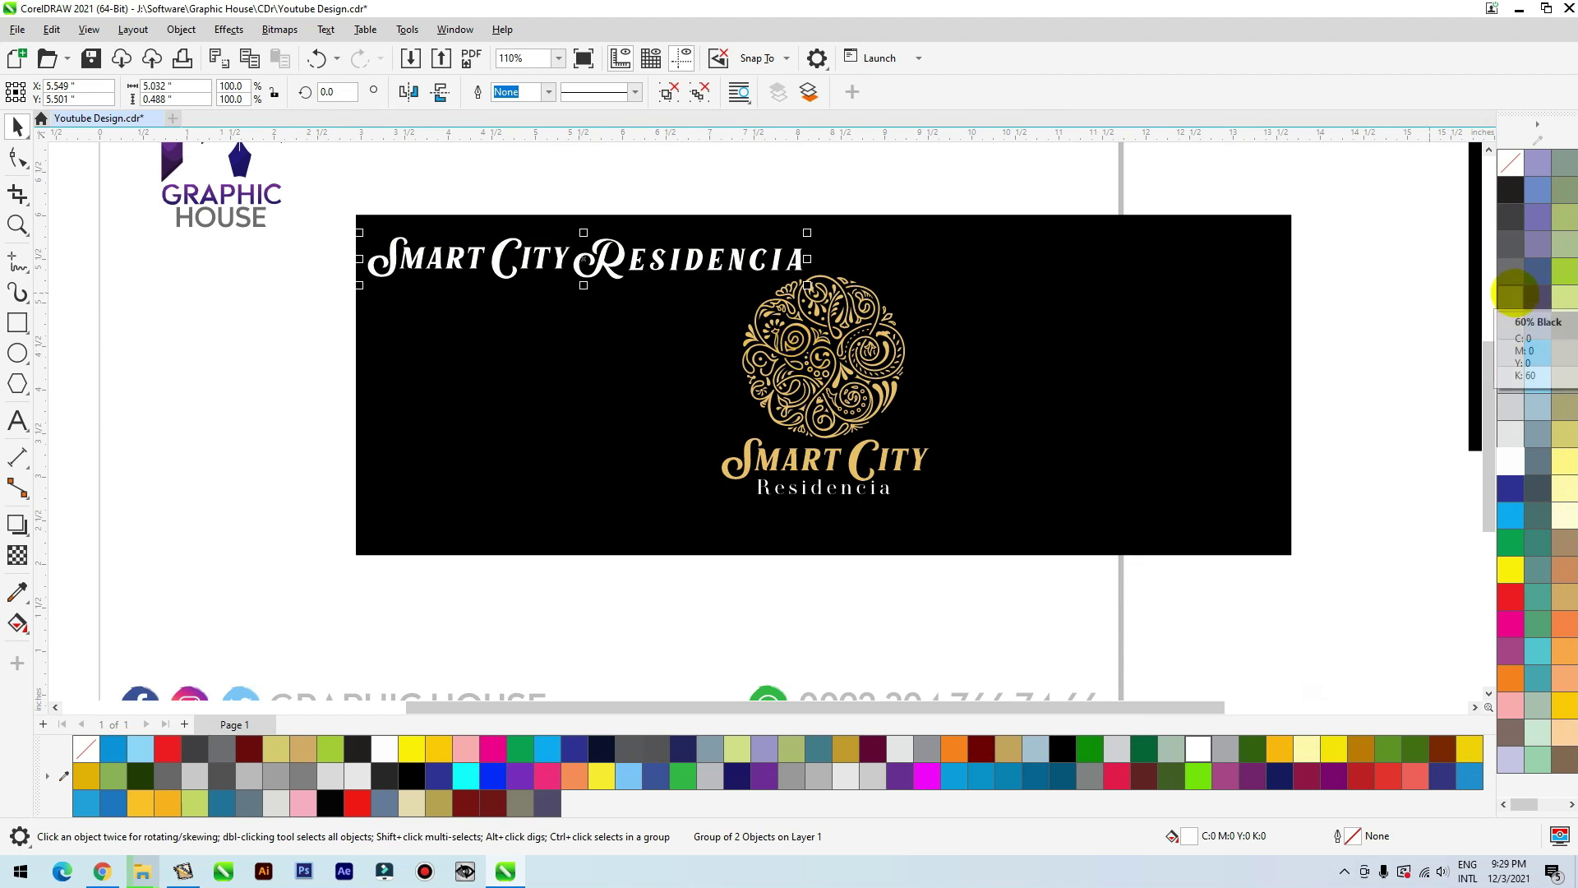
Step: Fill the grouped text line with 60% Black and apply a linear transparency that fades it toward its left end
left_click(1510, 298)
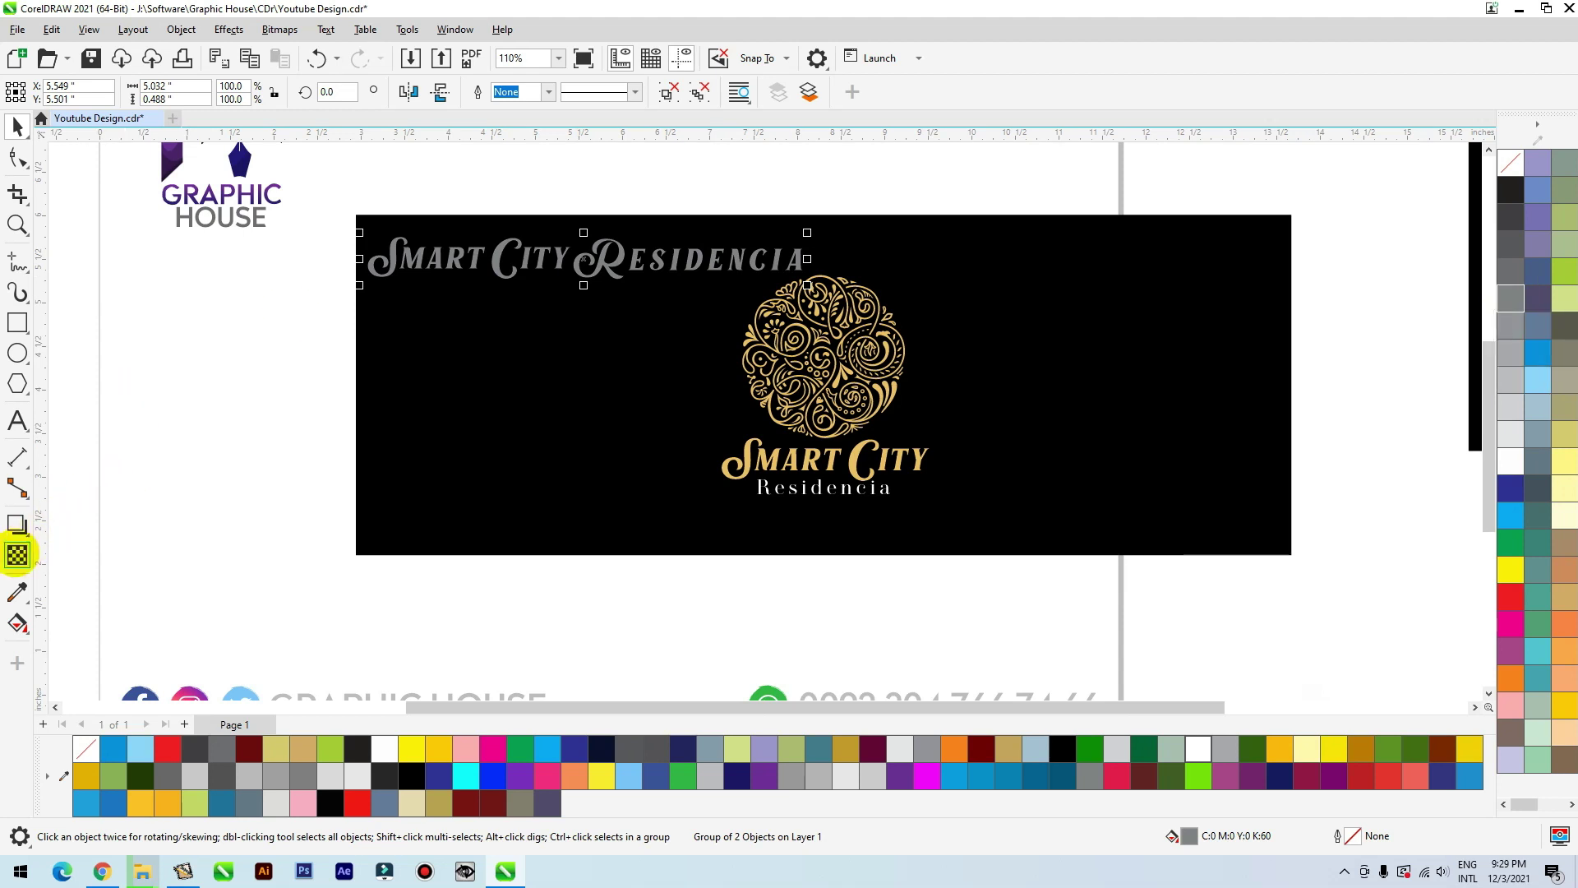
left_click(17, 556)
left_click_drag(707, 255, 889, 259)
left_click_drag(449, 261, 339, 271)
key("space")
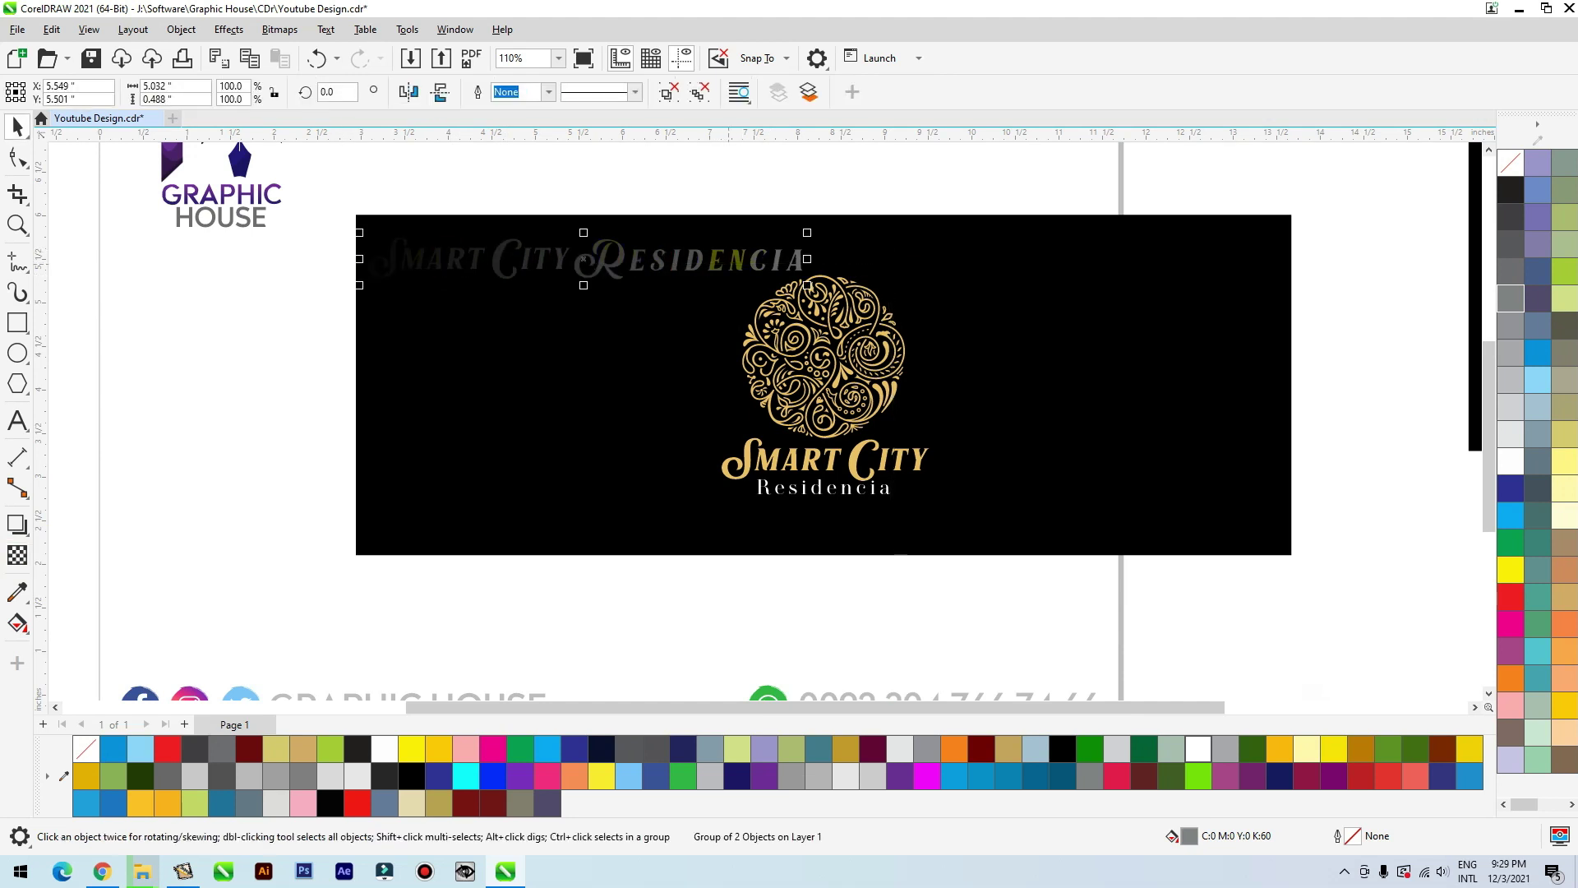
Step: Shrink the faded text line to about 4.2 inches wide and stack two staggered copies below it, adjusting the lowest copy's fade
left_click_drag(783, 276, 762, 218)
left_click_drag(672, 244, 736, 318)
left_click(17, 555)
left_click_drag(437, 327, 779, 328)
key("space")
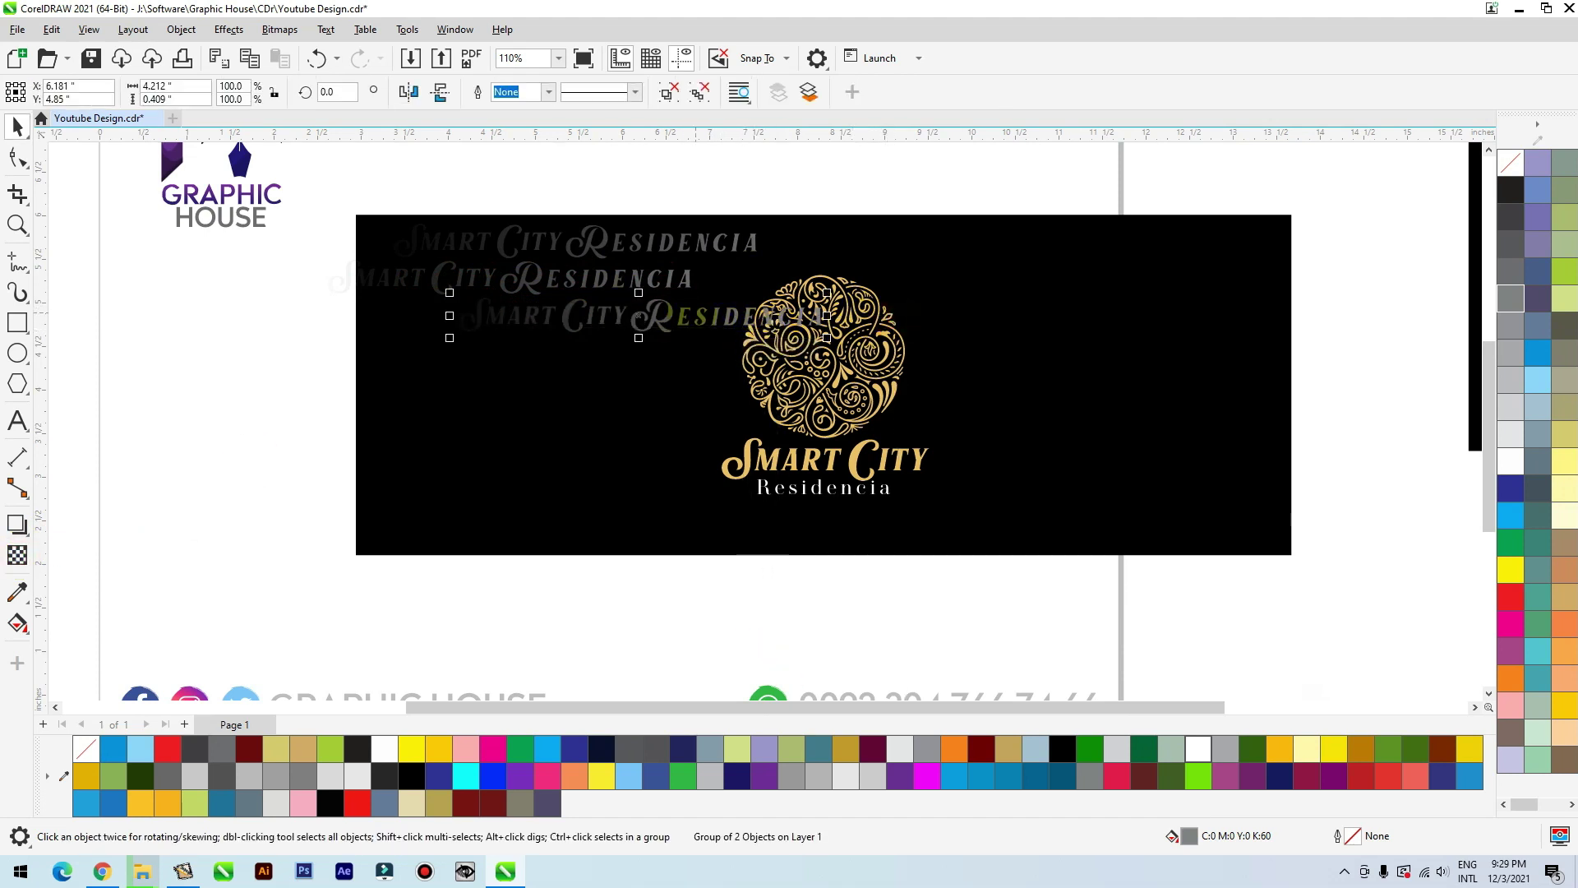
Step: Group the three staggered text lines together and regroup the logo's parts separately
left_click(670, 285, "shift")
left_click_drag(912, 172, 342, 356)
left_click_drag(669, 325, 650, 356)
key("ctrl+z")
key("ctrl+g")
left_click_drag(1119, 169, 658, 542)
key("ctrl+g")
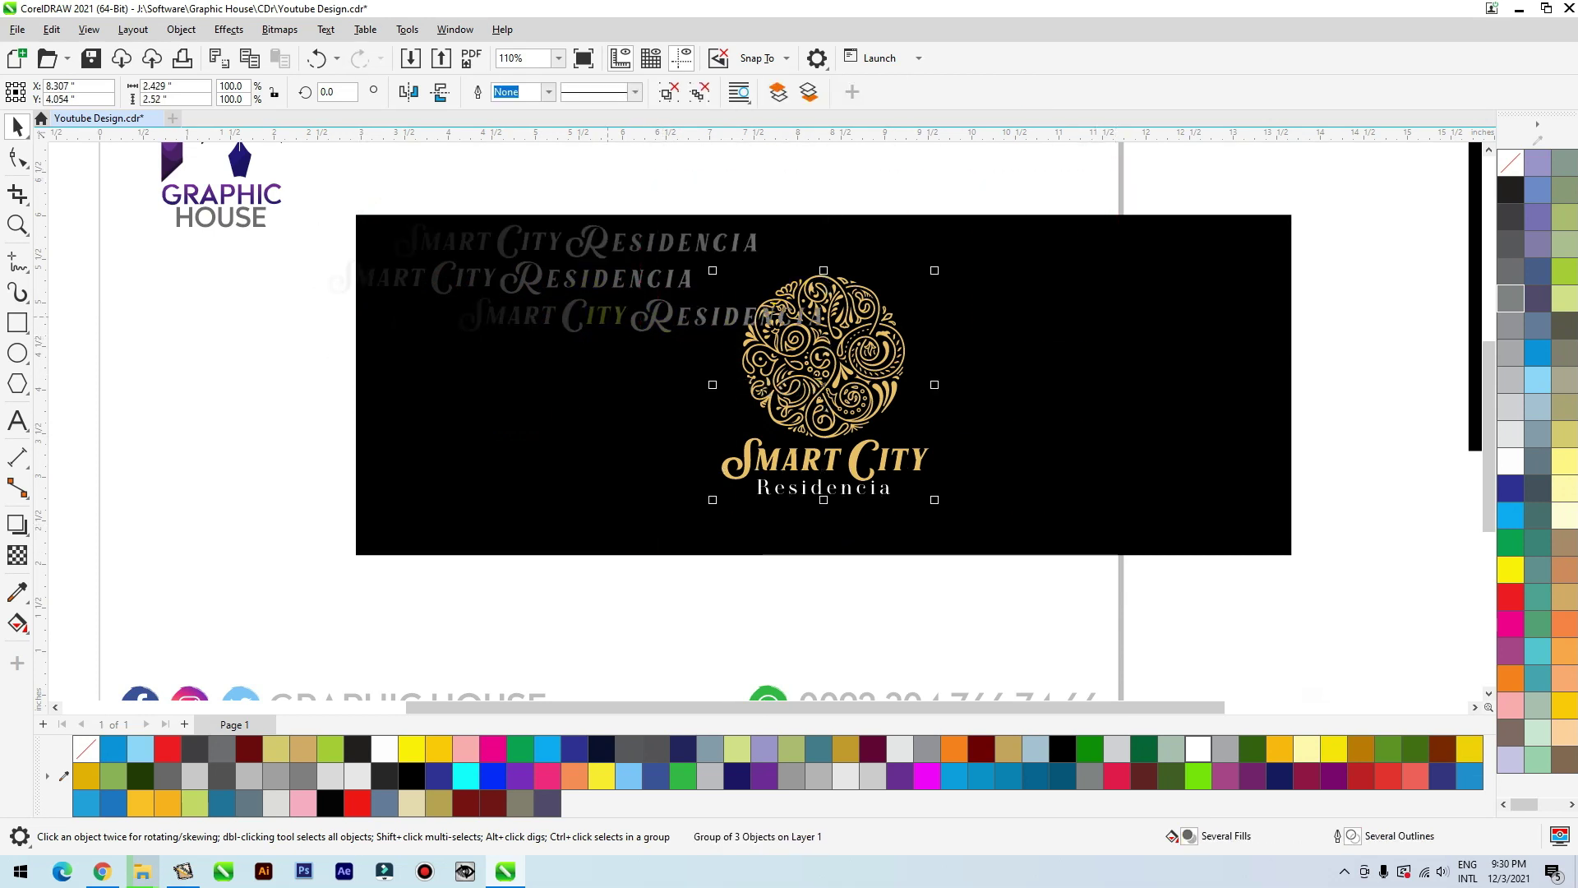
Step: Duplicate the three-line text group downward twice to fill the banner's height
left_click_drag(609, 316, 609, 429)
right_click(609, 429)
key("ctrl+r")
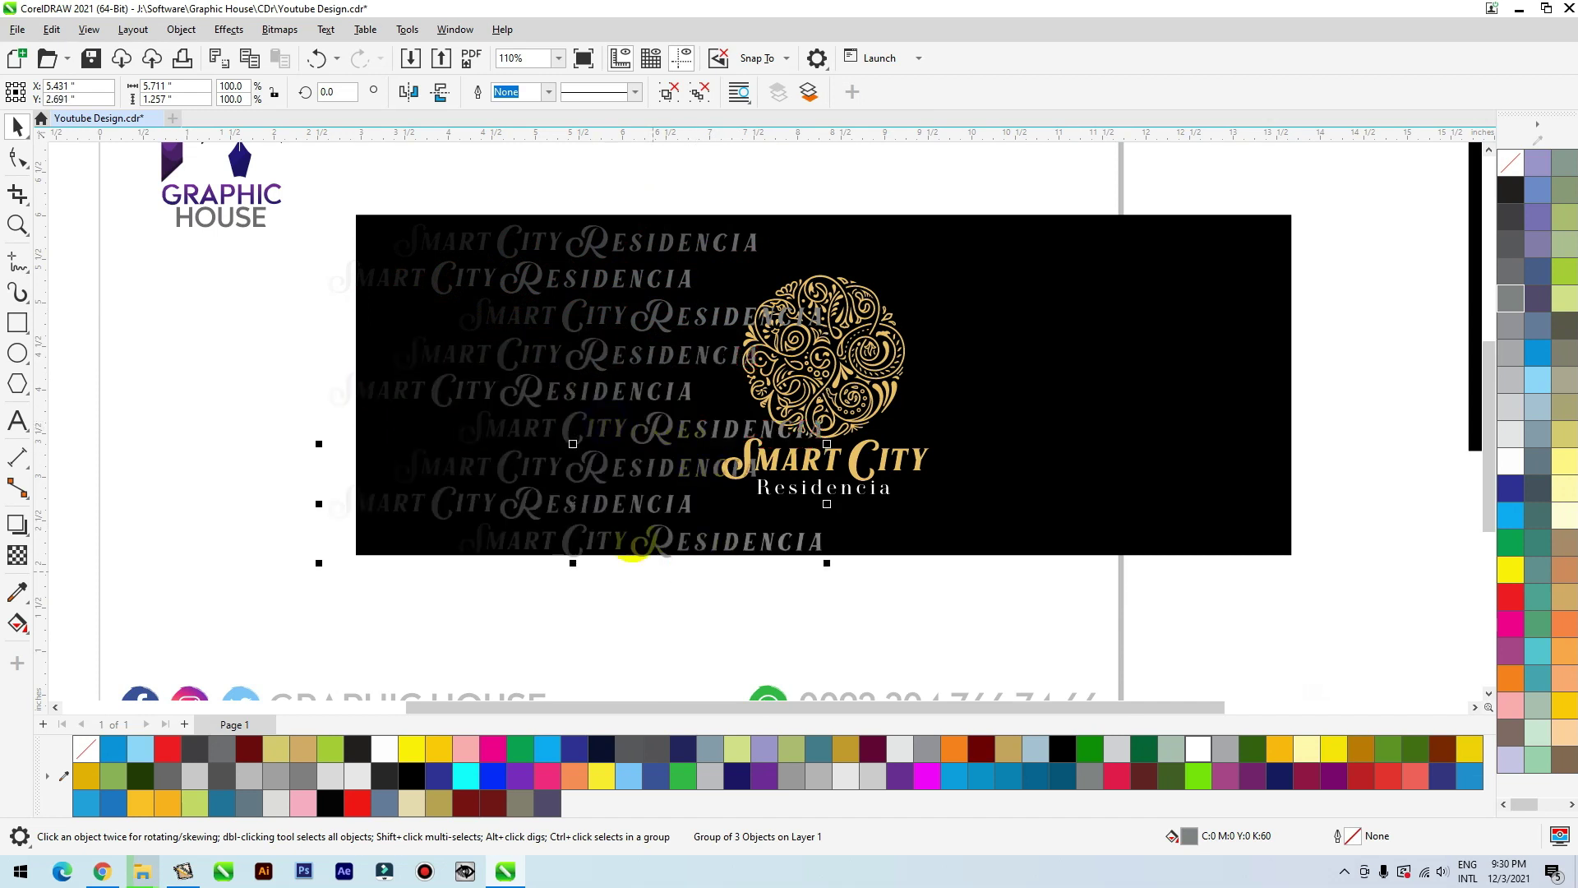
Step: Group all the faded text rows and center them vertically on the black banner
left_click_drag(877, 194, 296, 599)
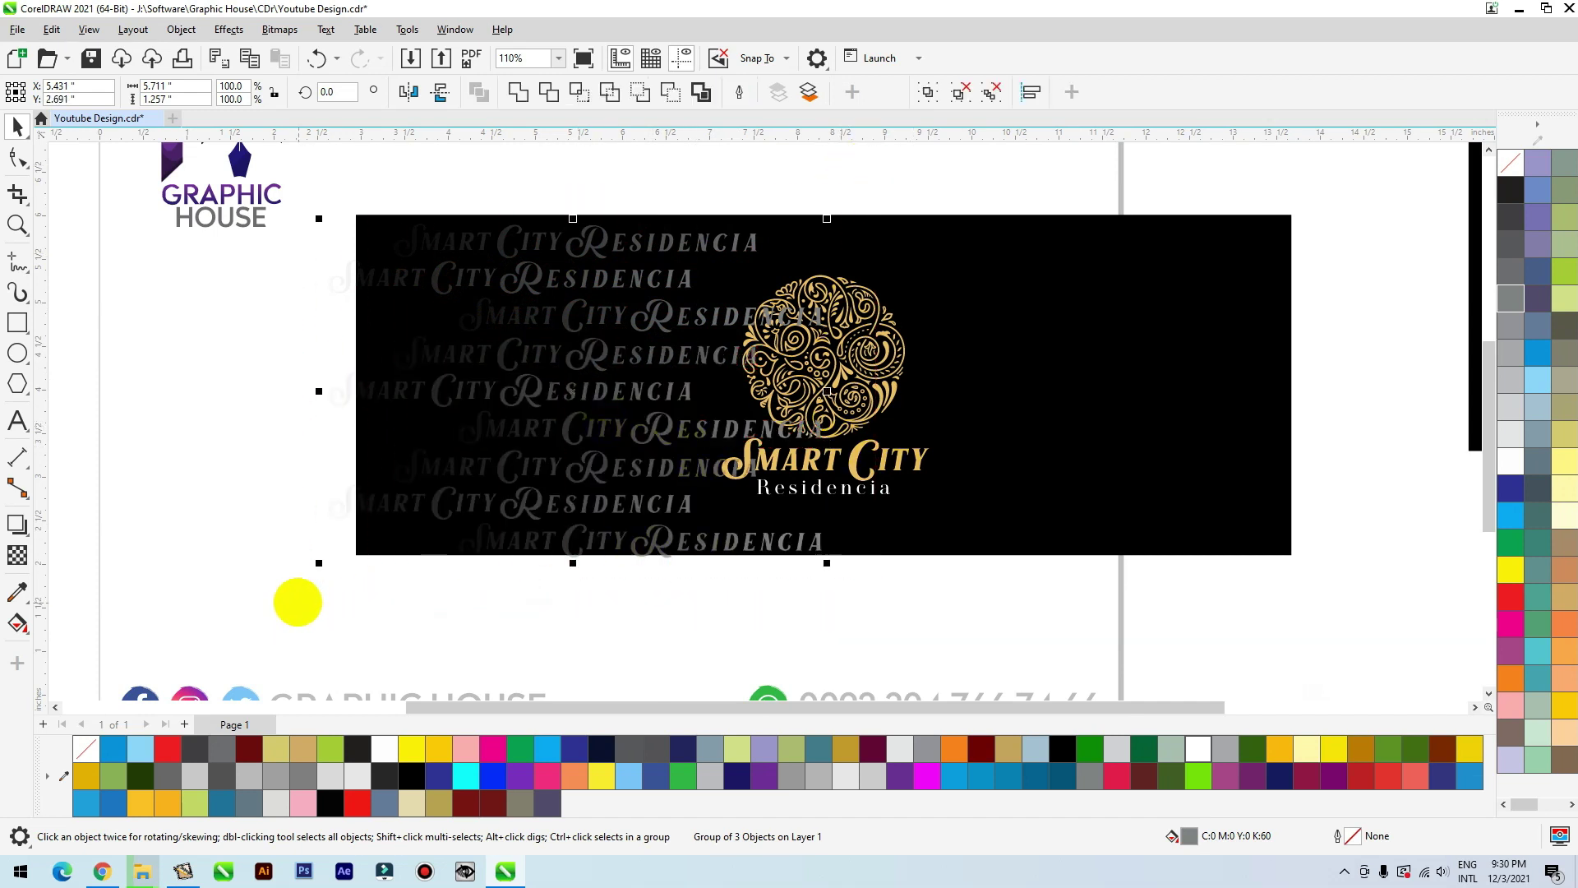
key("ctrl+g")
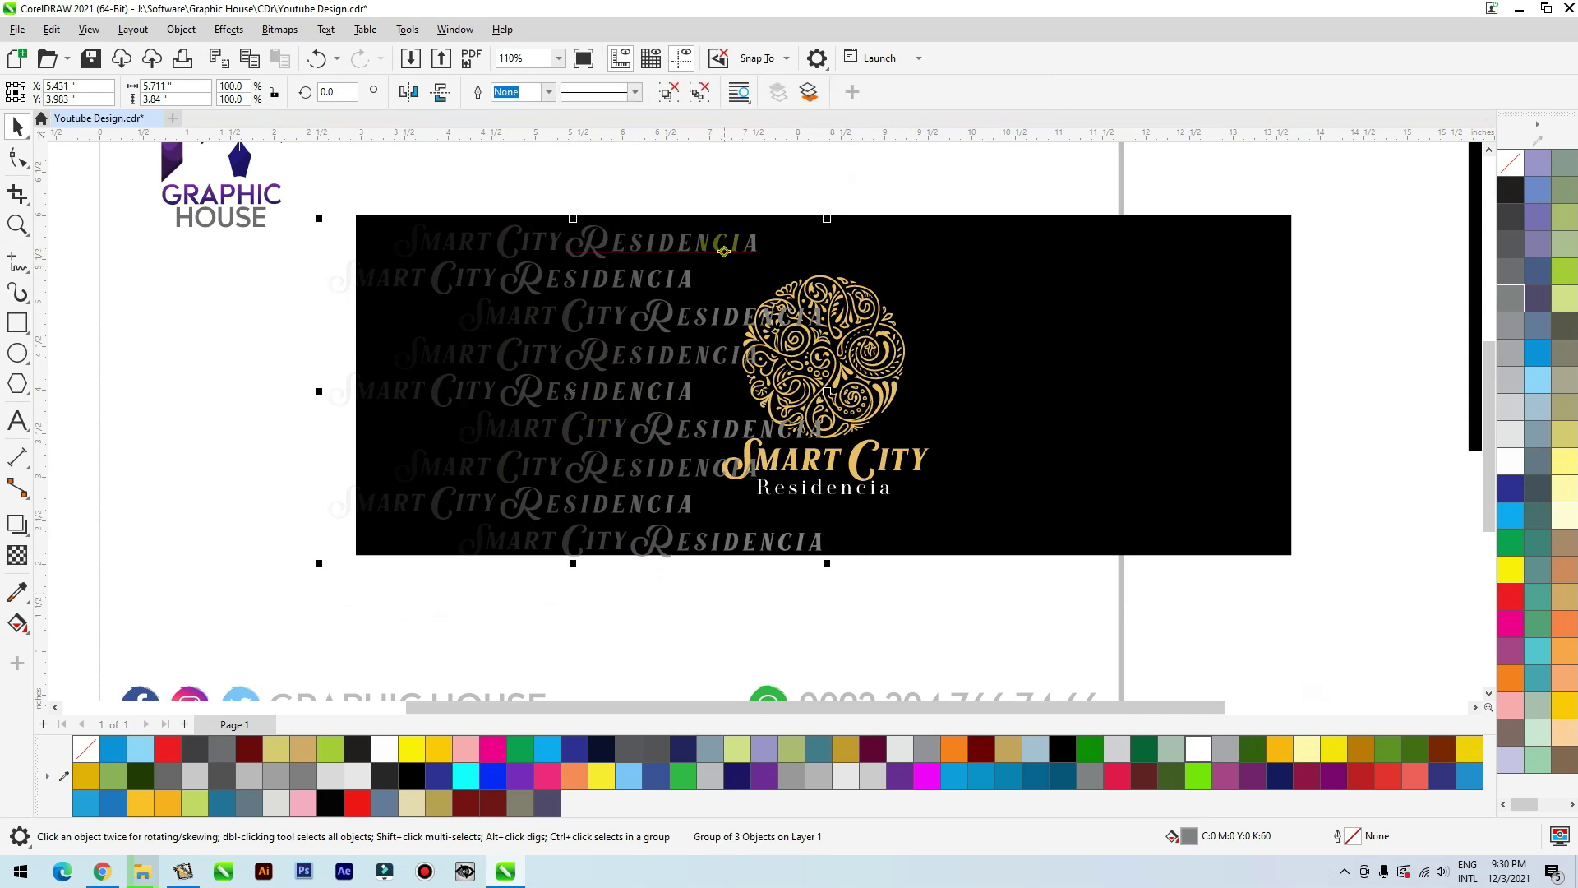
left_click(822, 230, "shift")
key("e")
left_click(908, 170)
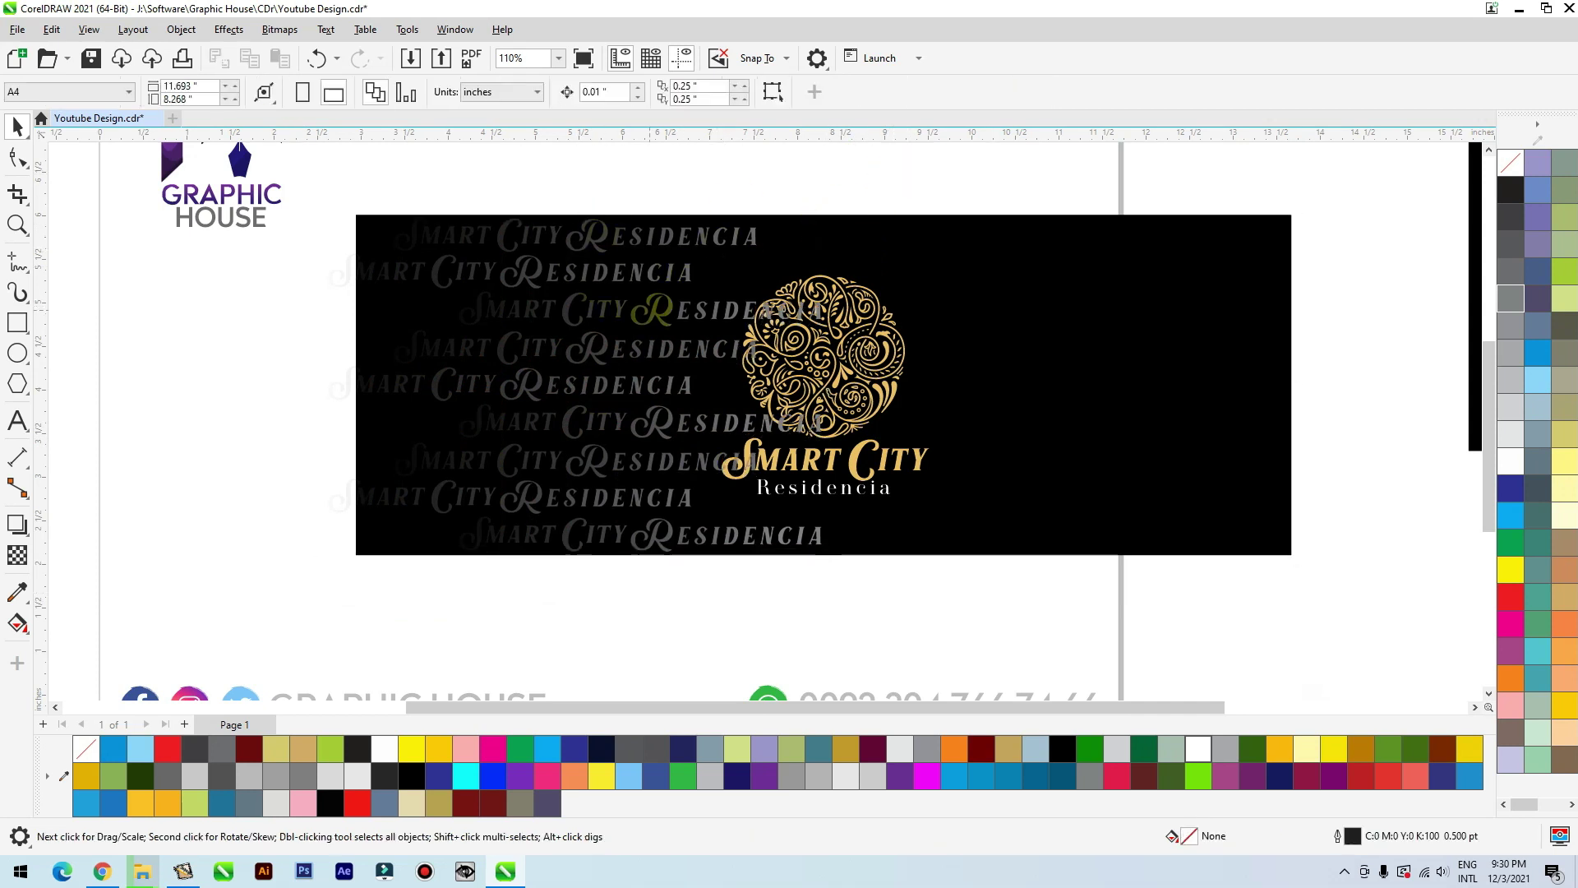
Step: PowerClip the text pattern inside the black banner and shift the clipped pattern slightly to the left
left_click(917, 245)
left_click(904, 186)
left_click(645, 411)
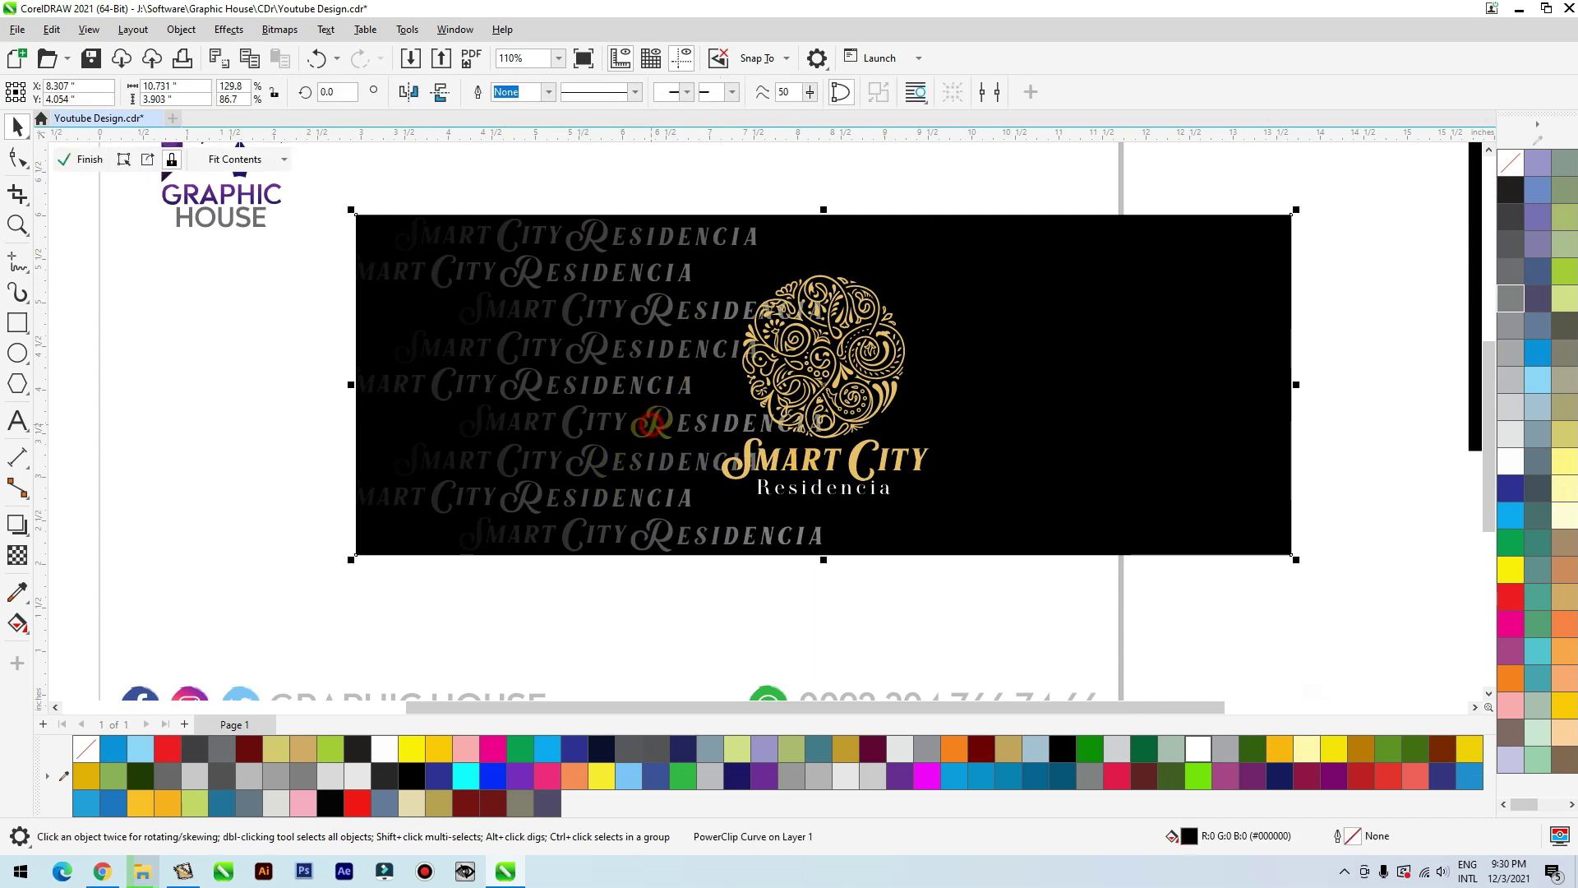
double_click(650, 423)
left_click_drag(651, 422, 603, 424)
left_click(901, 167, "ctrl")
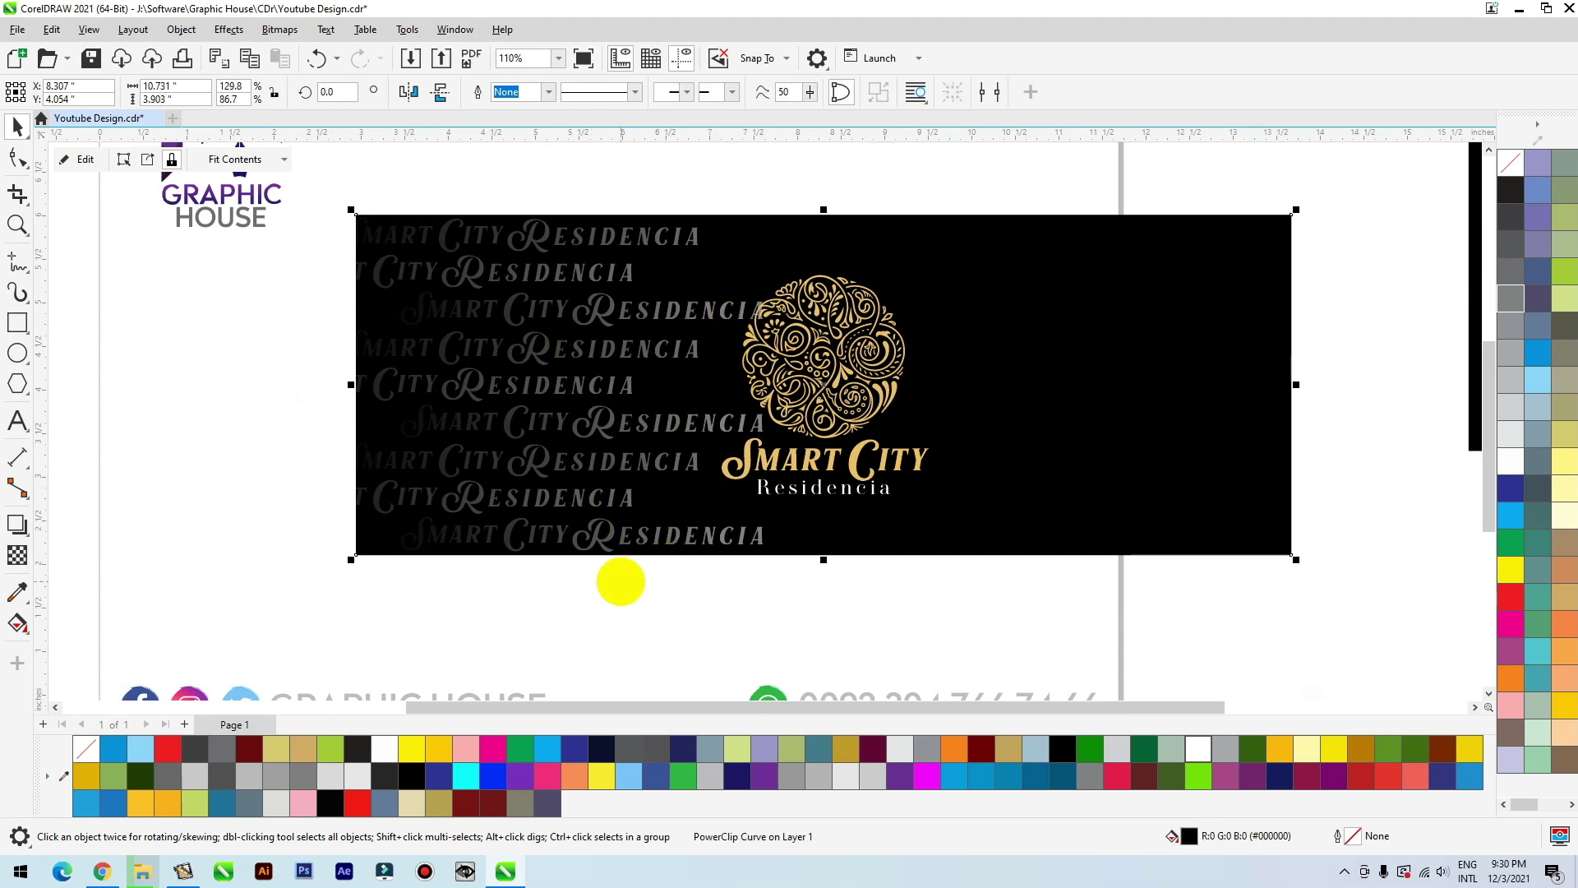
left_click(646, 579)
Step: Place a copy of the patterned banner in the empty area below and to the right of the page
double_click(593, 403)
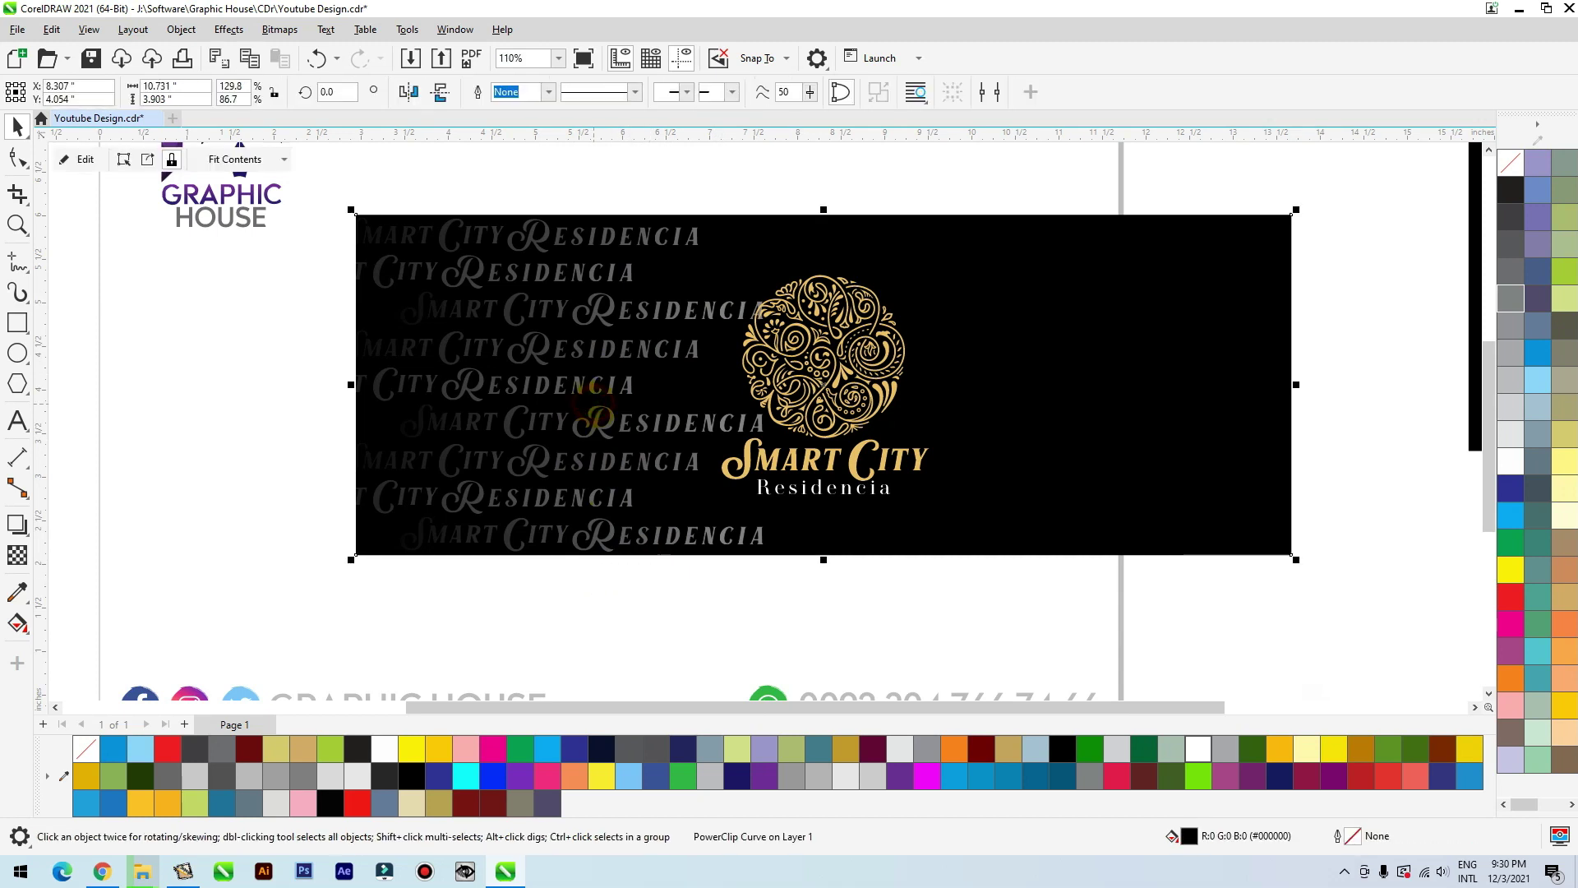
scroll(524, 474, "down", 1)
left_click(1181, 306, "ctrl")
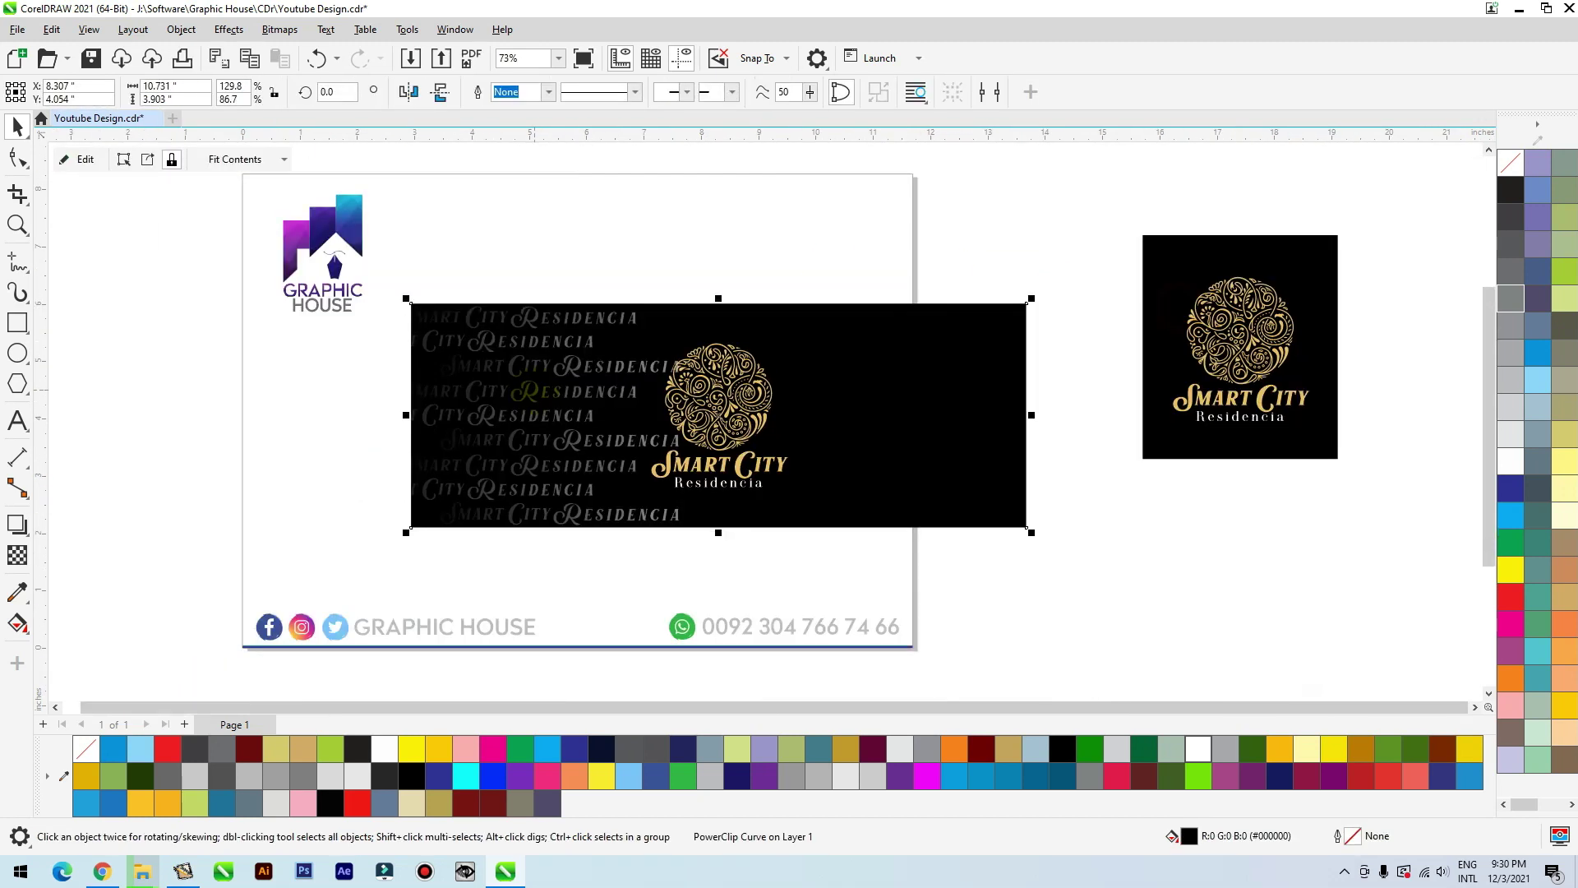
scroll(538, 388, "down", 1)
left_click_drag(453, 480, 895, 650)
Step: Enlarge the text pattern clipped in the on-page banner to about 9.1 inches overall width and rotate it about 18.3 degrees
left_click(814, 442)
key("F2")
left_click_drag(895, 285, 370, 564)
left_click(521, 348, "ctrl")
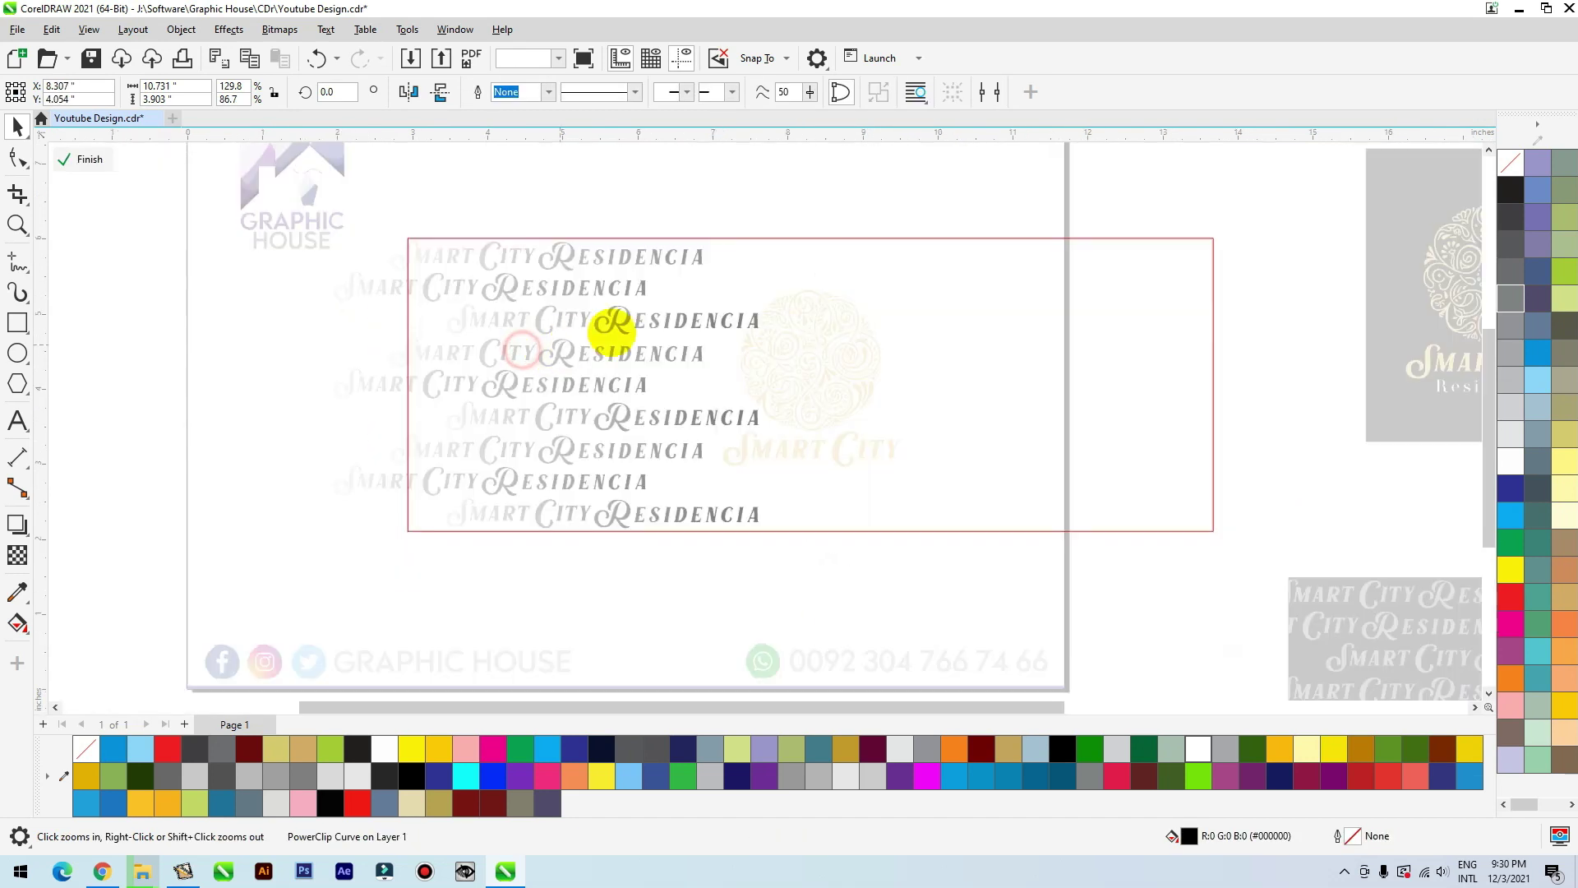
left_click(622, 329)
left_click(691, 349)
left_click_drag(781, 235, 665, 240)
left_click_drag(796, 562, 770, 465)
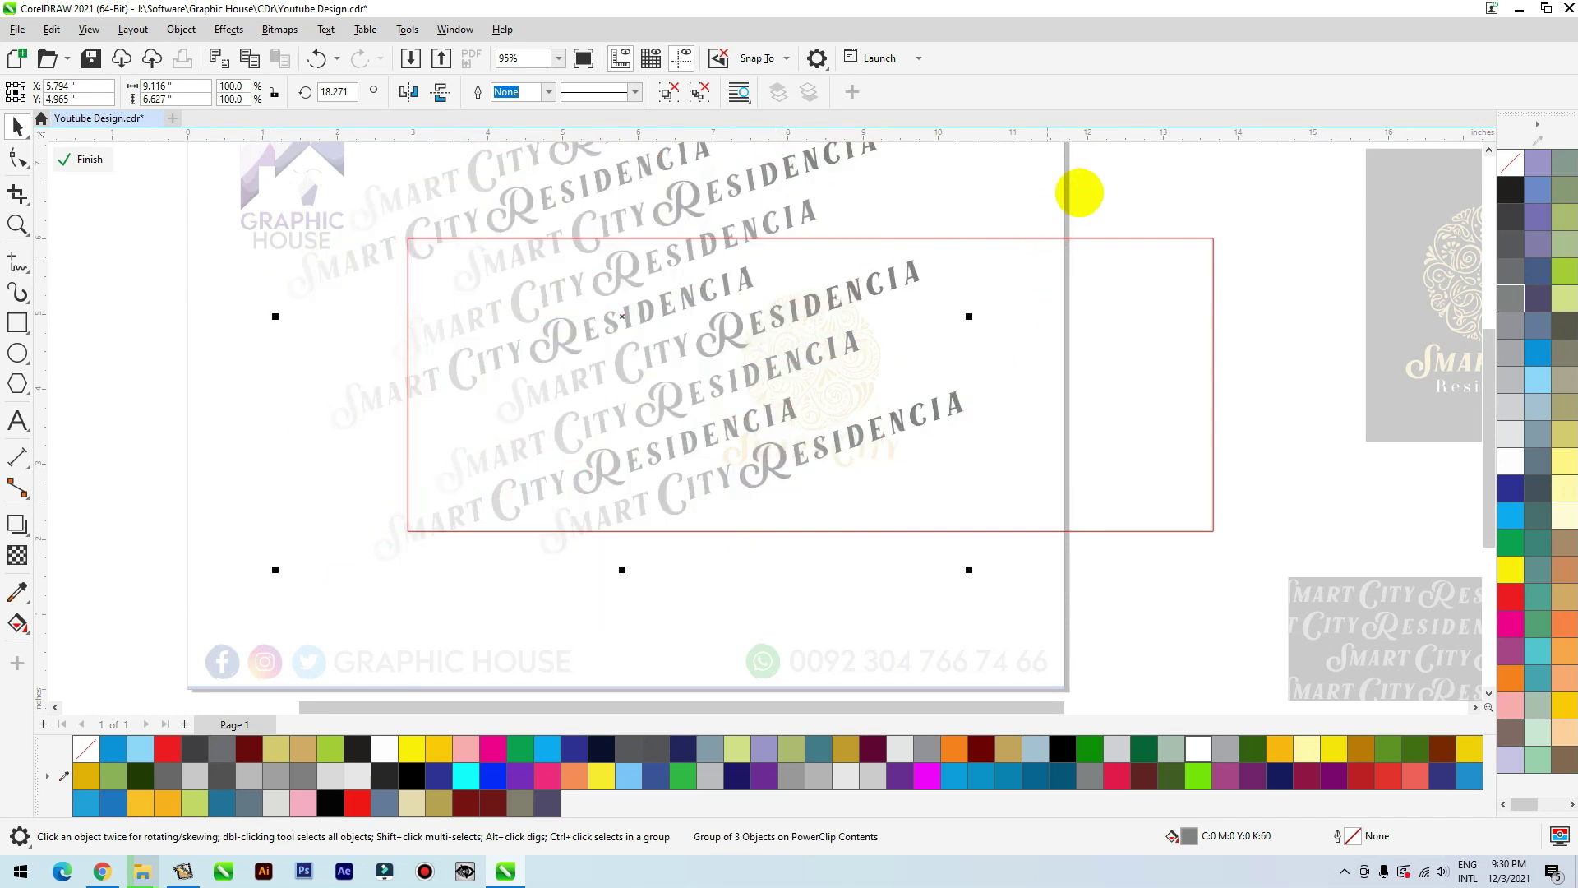
left_click(1081, 188)
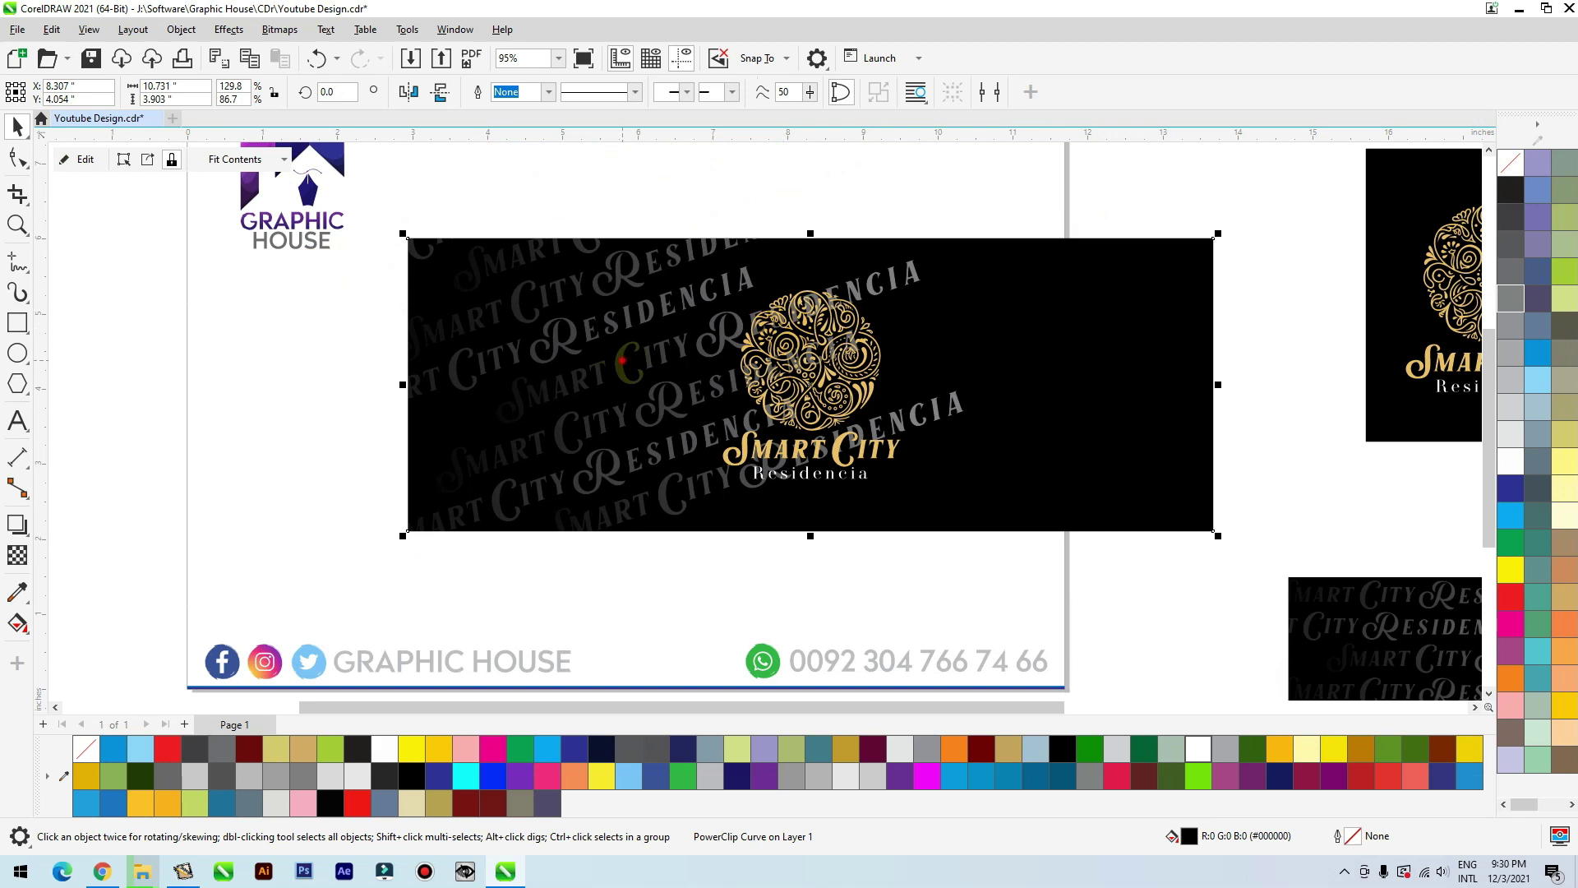
Step: Move the slanted text pattern inside the PowerClip to the right half of the banner
double_click(622, 359)
left_click_drag(627, 368, 1152, 580)
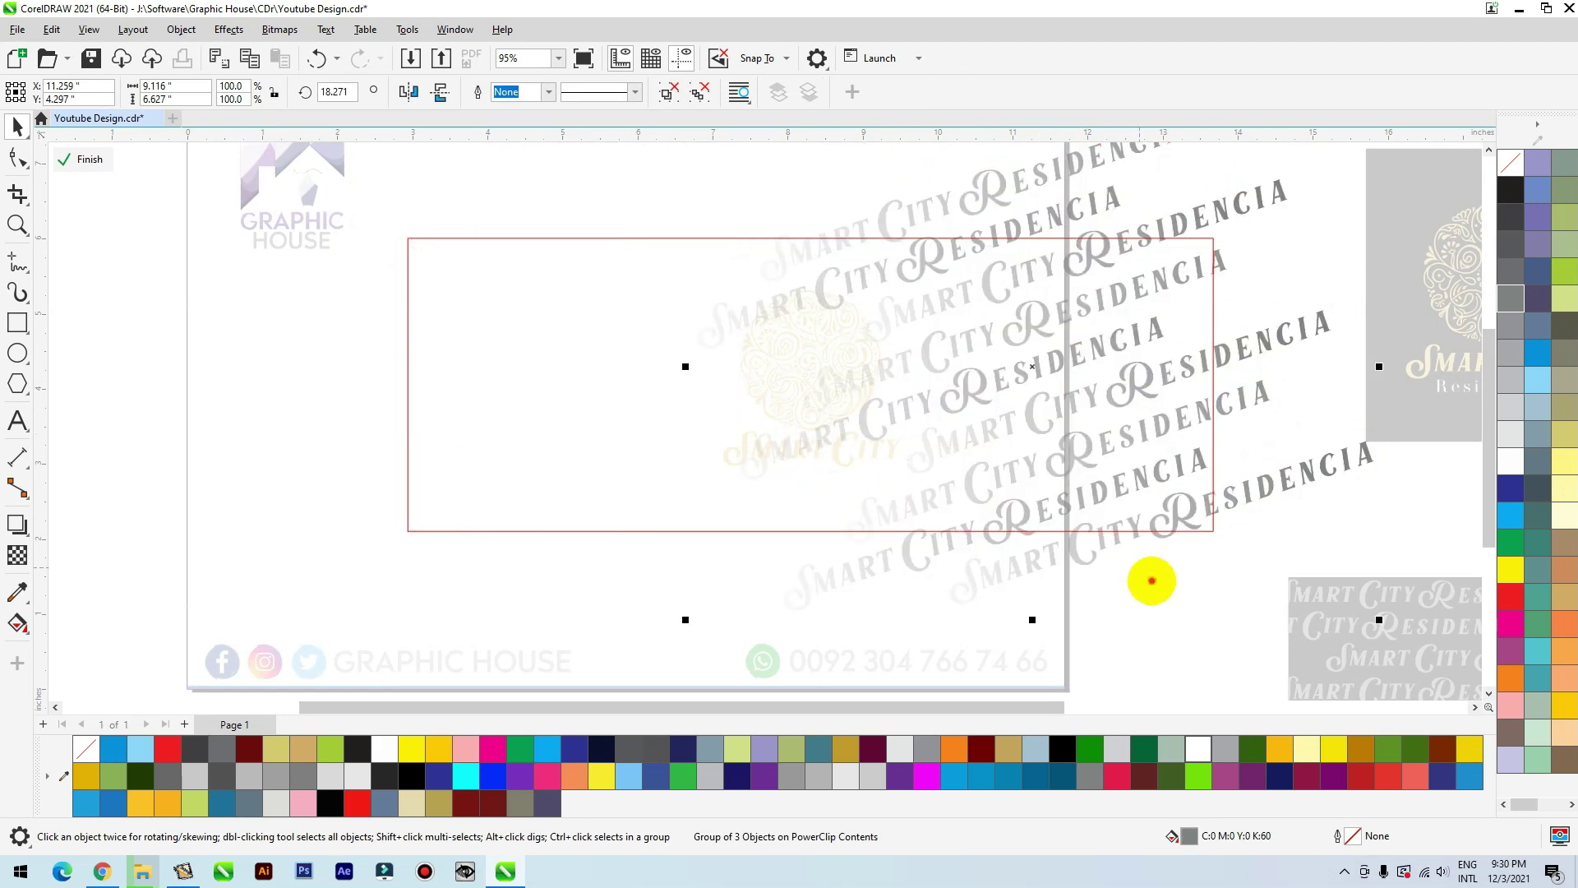
left_click(1151, 580)
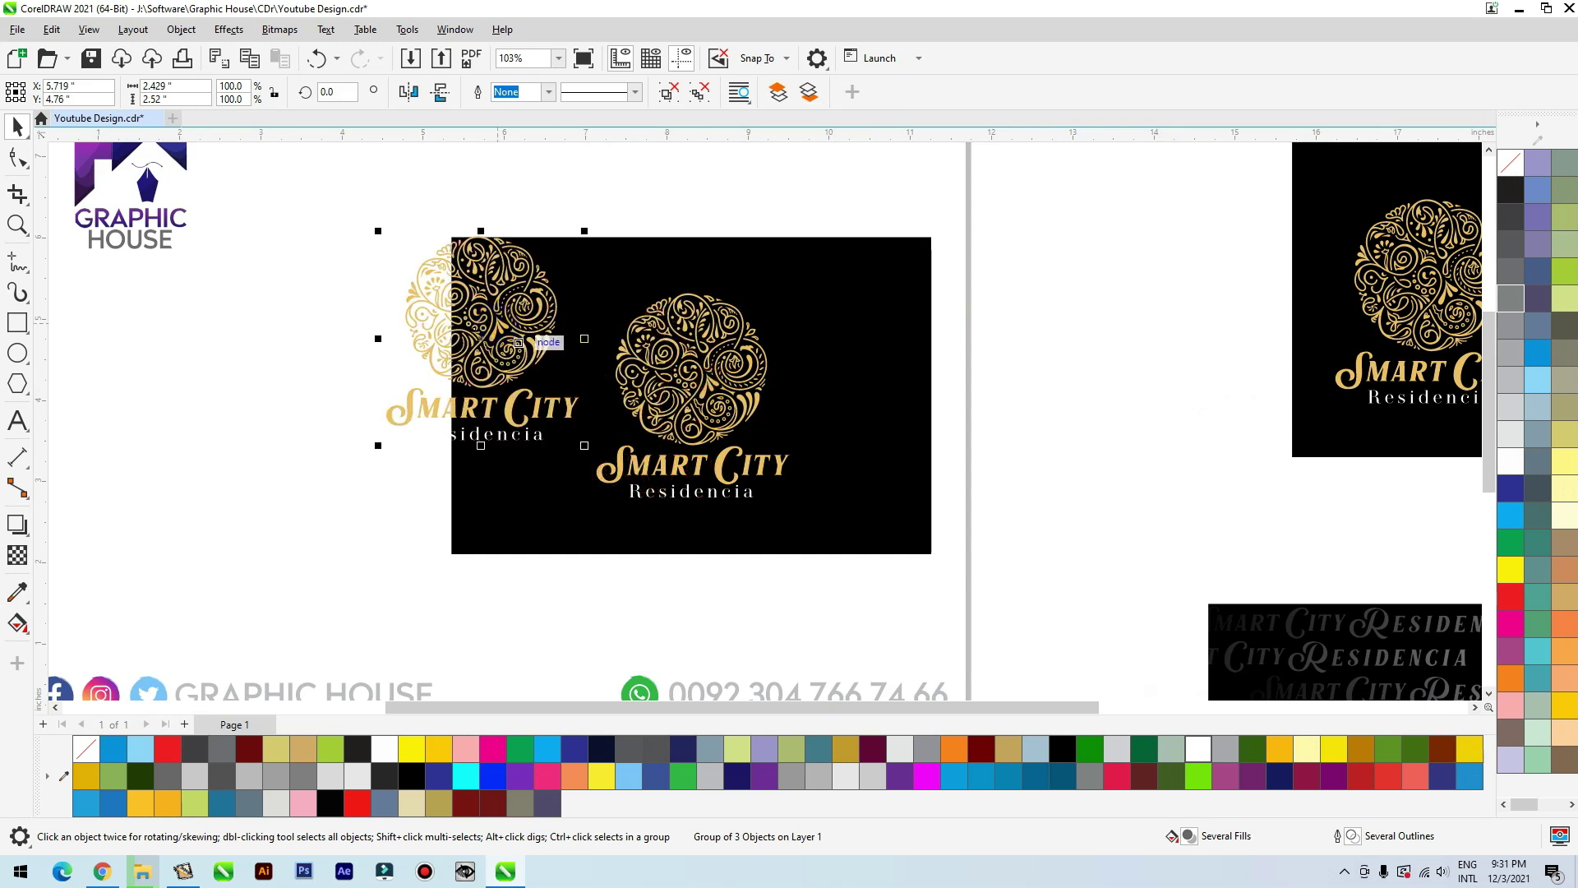
Step: Ungroup the logo copy at the banner's left edge and delete its Smart City Residencia lettering
left_click(670, 92)
left_click(351, 391)
left_click_drag(297, 379, 605, 477)
key("Delete")
Step: Fill the remaining circular ornament with 60% black and centre it on the black banner
left_click_drag(506, 358, 541, 336)
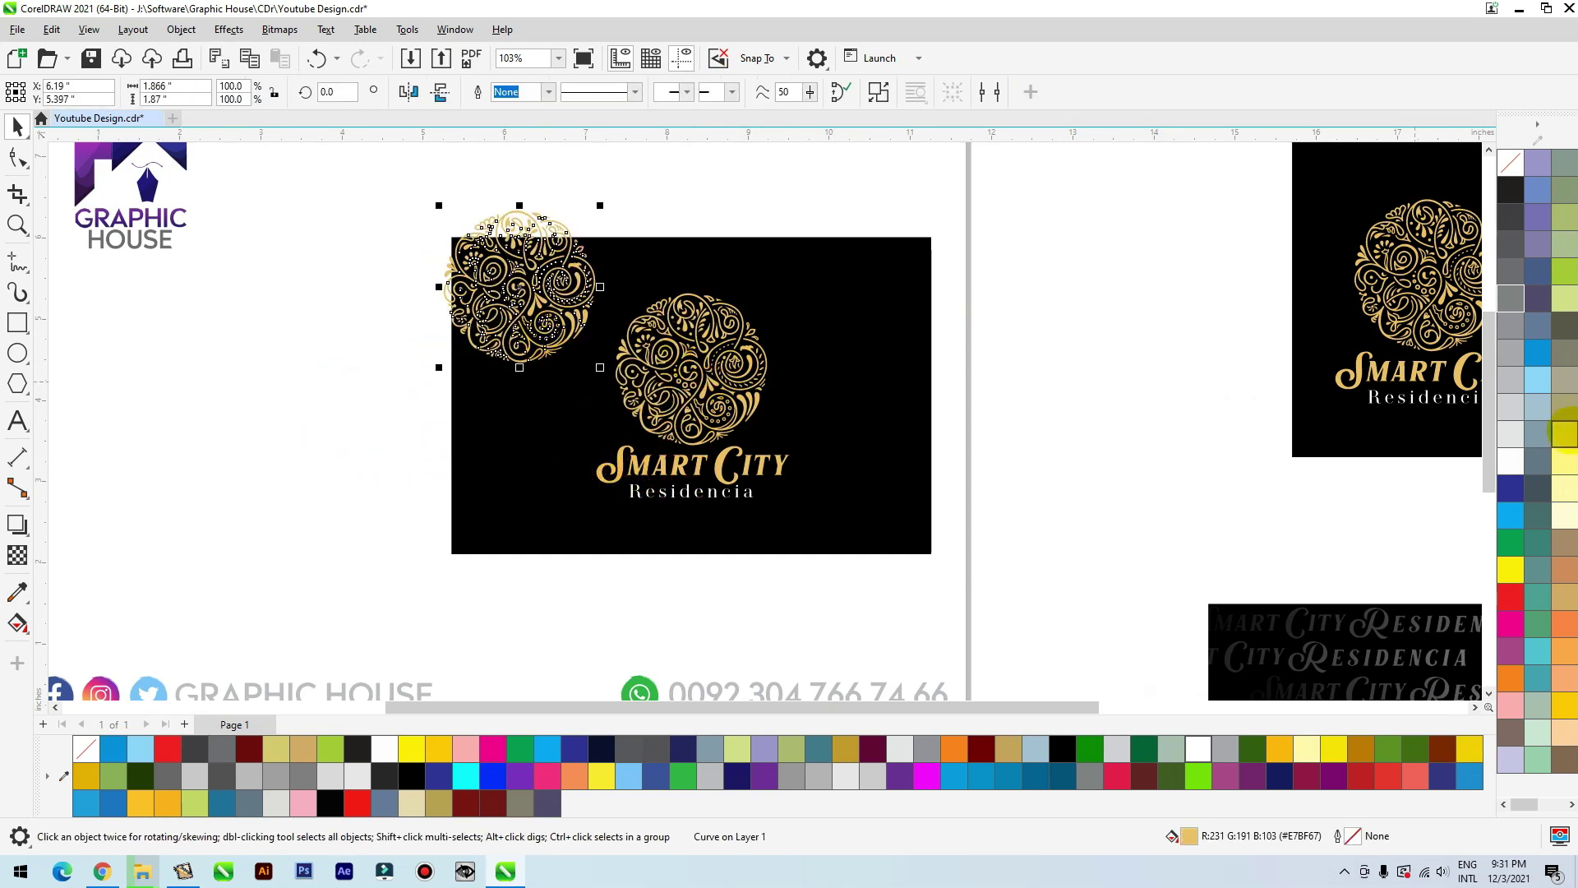
left_click(1511, 297)
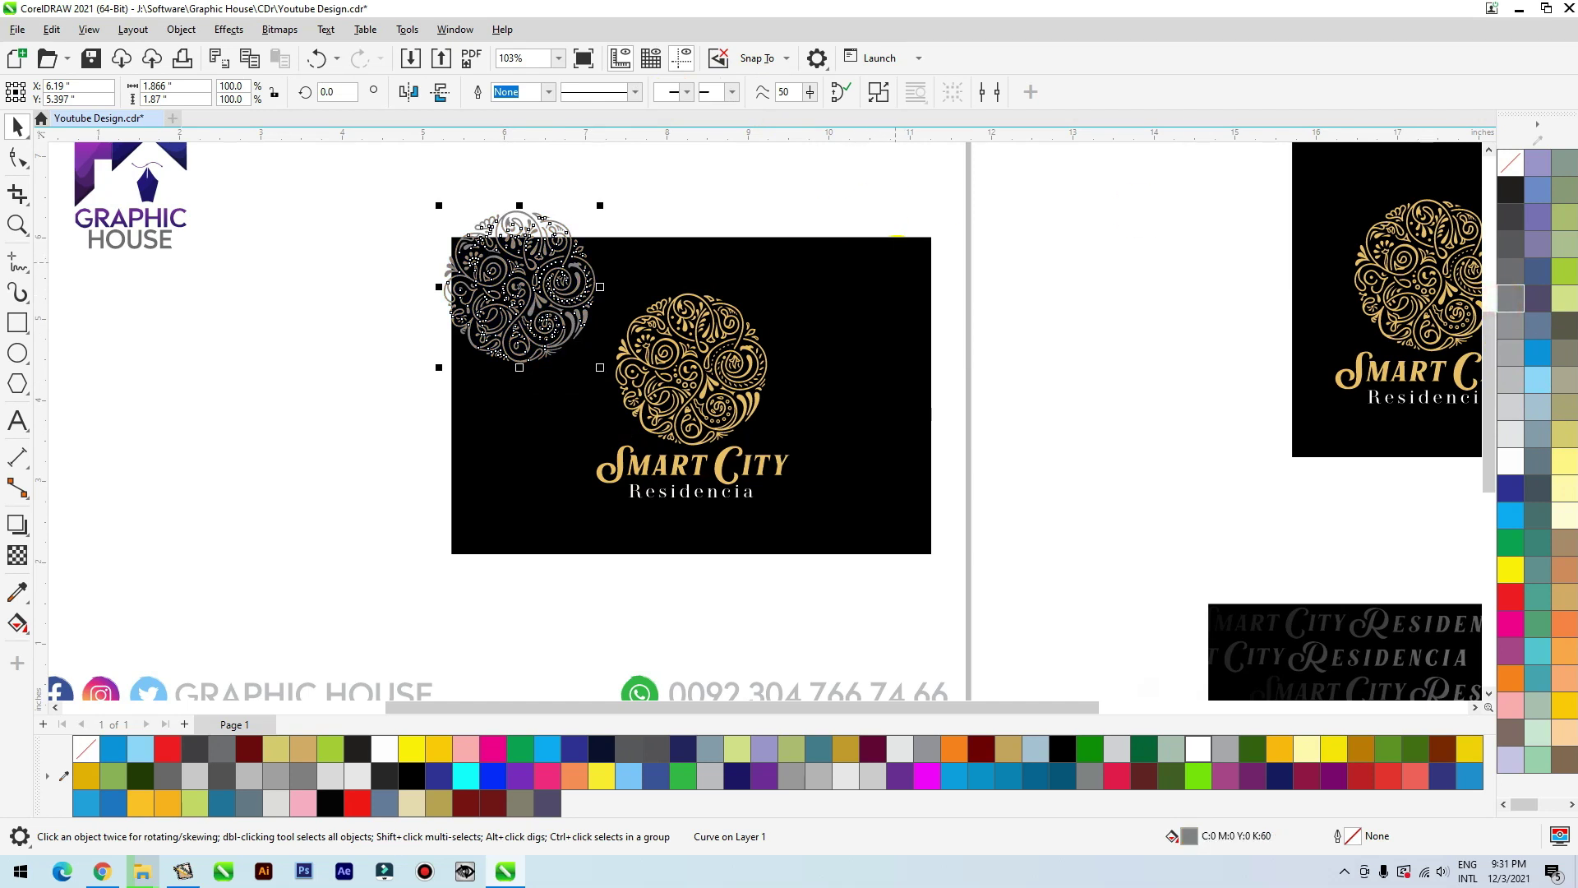
left_click(896, 262, "shift")
key("c")
key("e")
left_click(1066, 258)
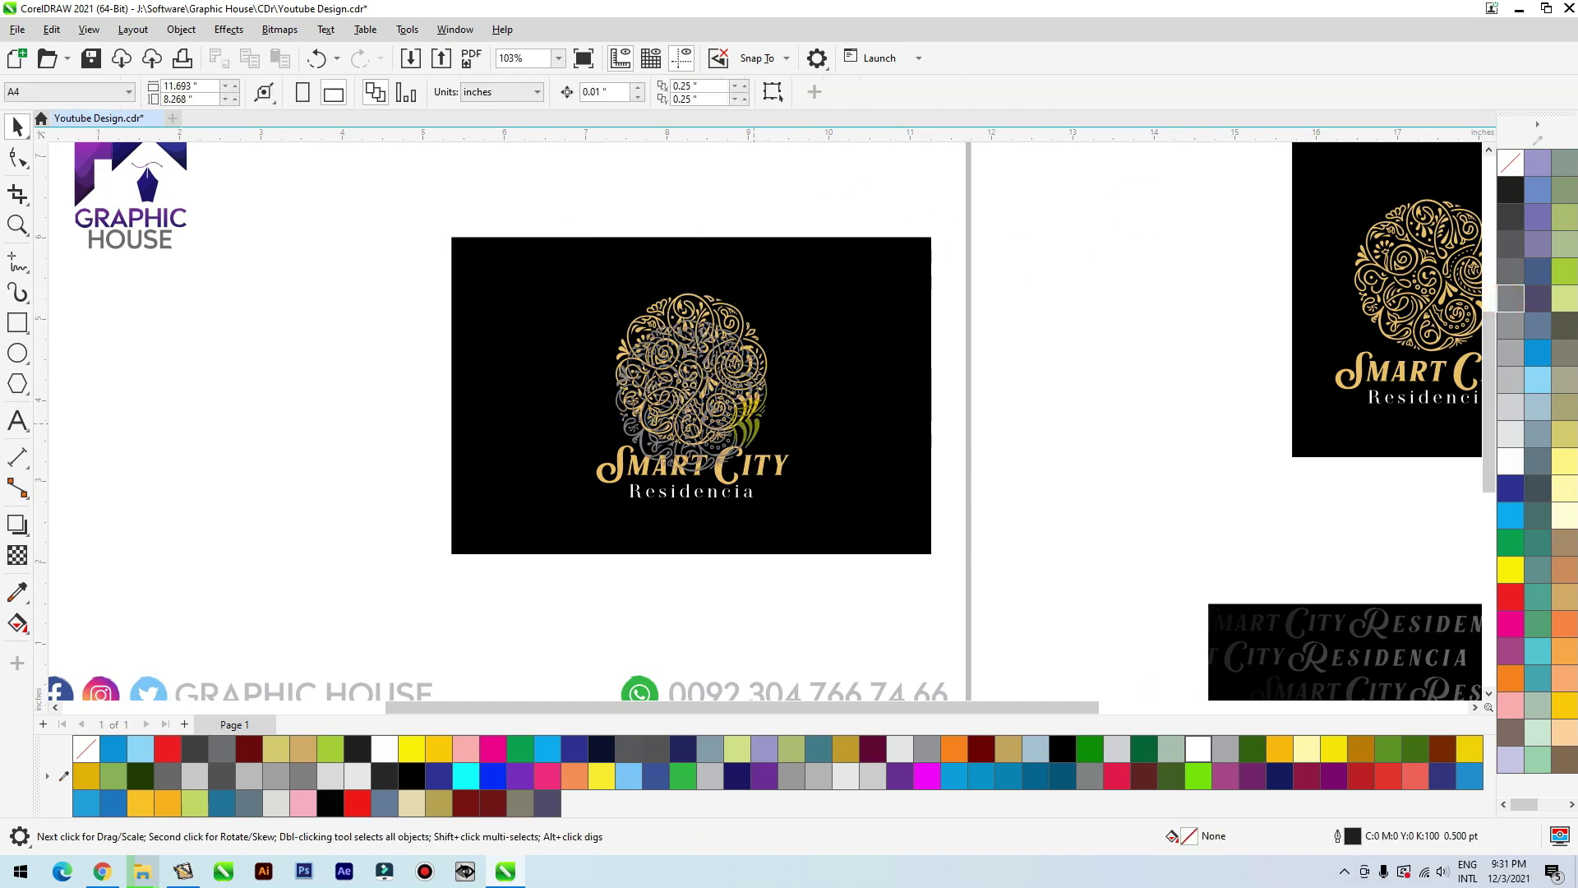
Step: Enlarge the grey ornament to about 5.6 inches wide and apply a uniform transparency of 80
left_click(754, 423)
left_click_drag(771, 314, 965, 163)
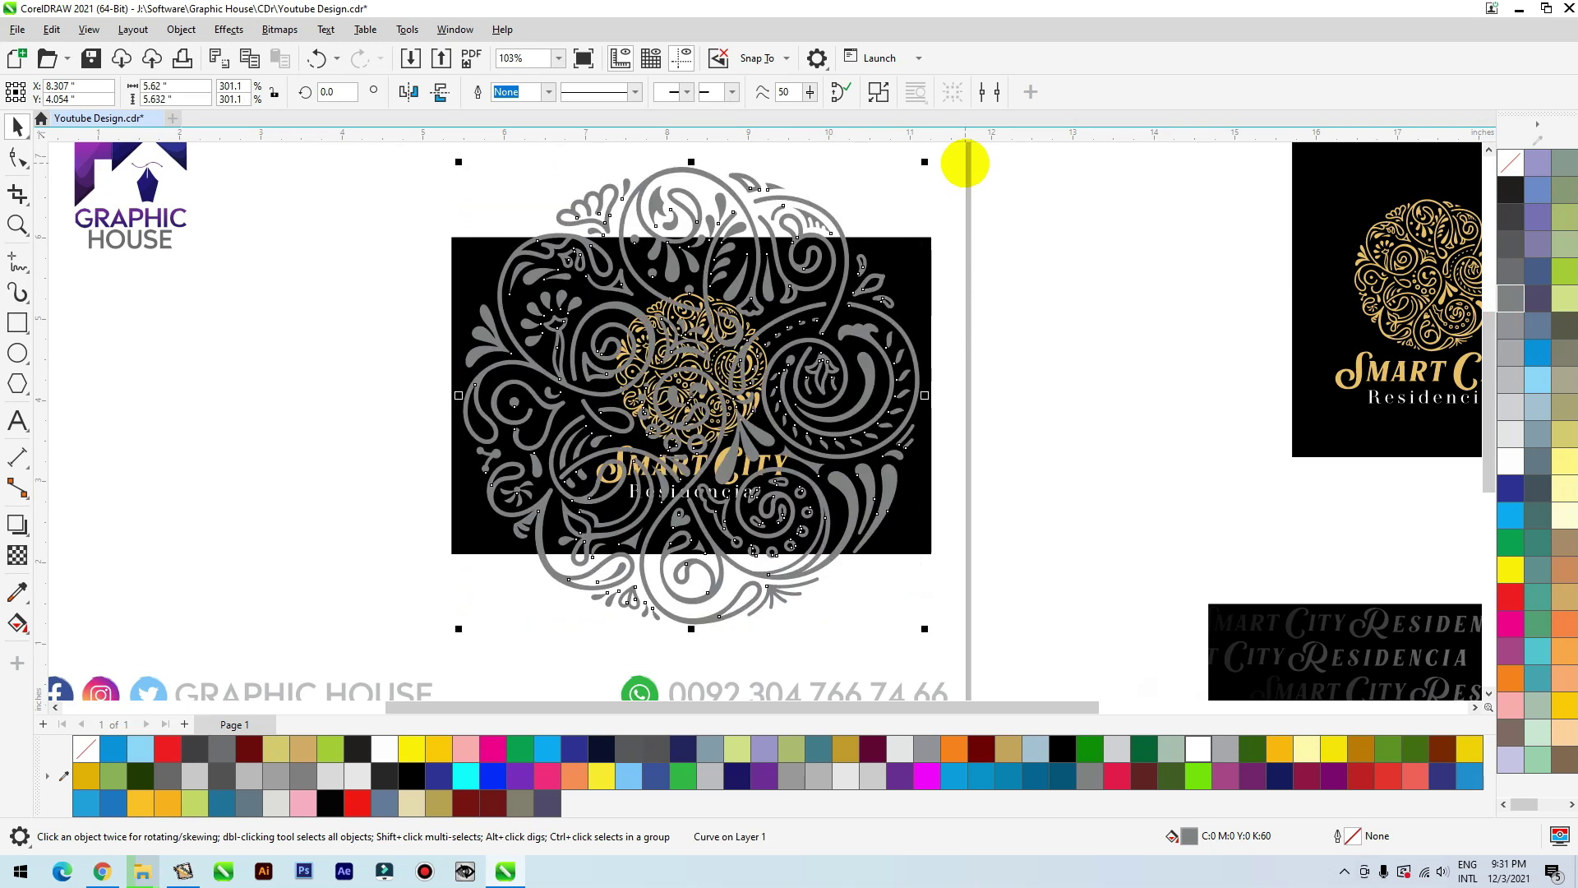
left_click(18, 554)
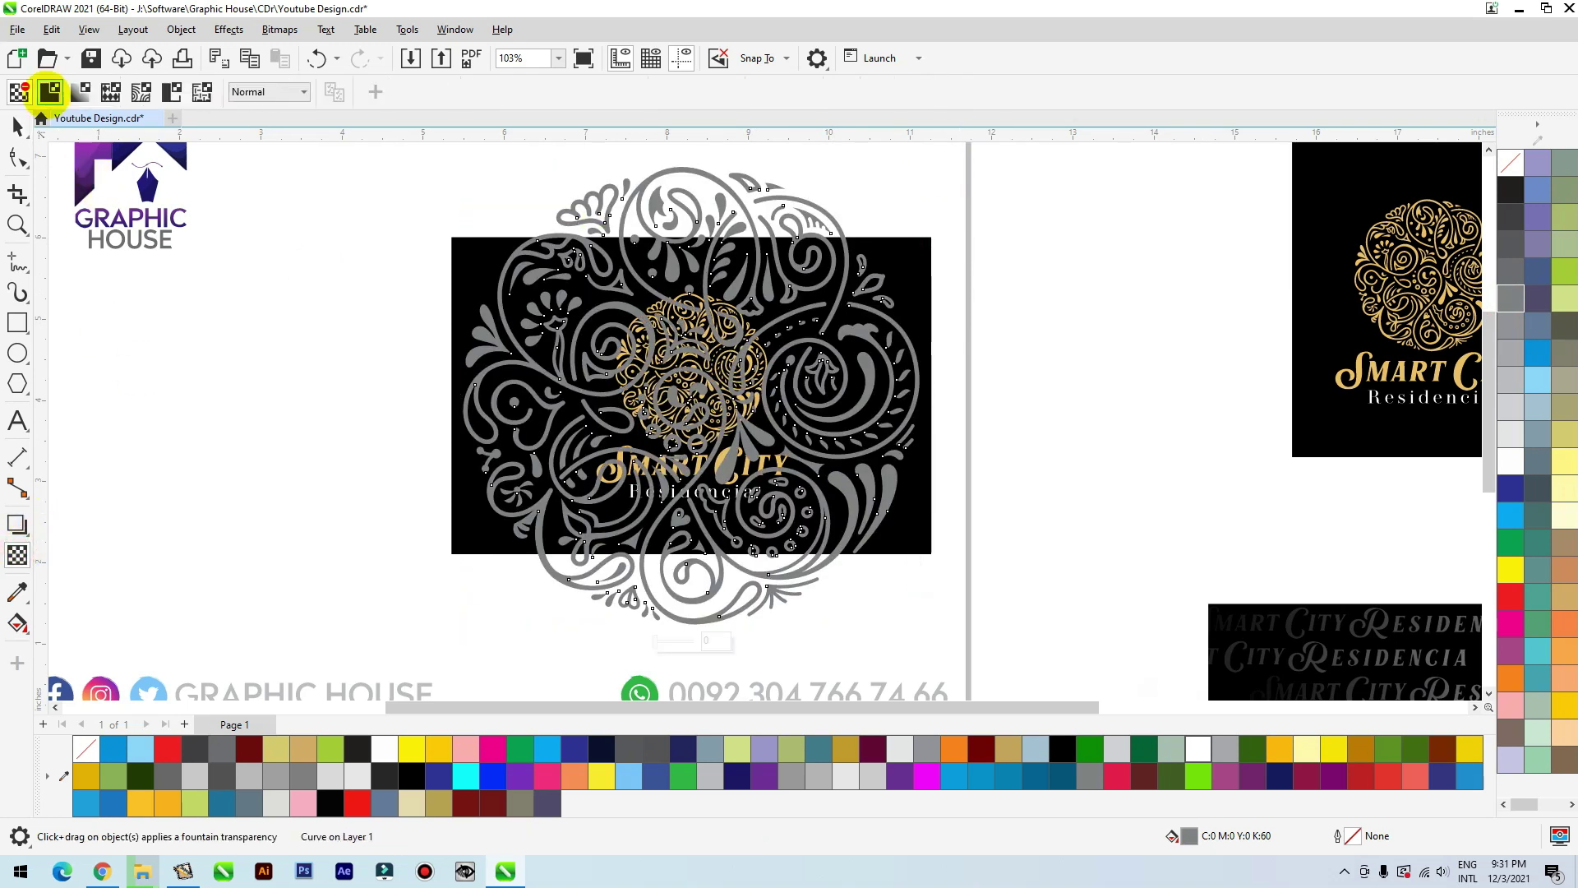
left_click(49, 92)
left_click_drag(360, 96, 243, 99)
type("80")
key("Return")
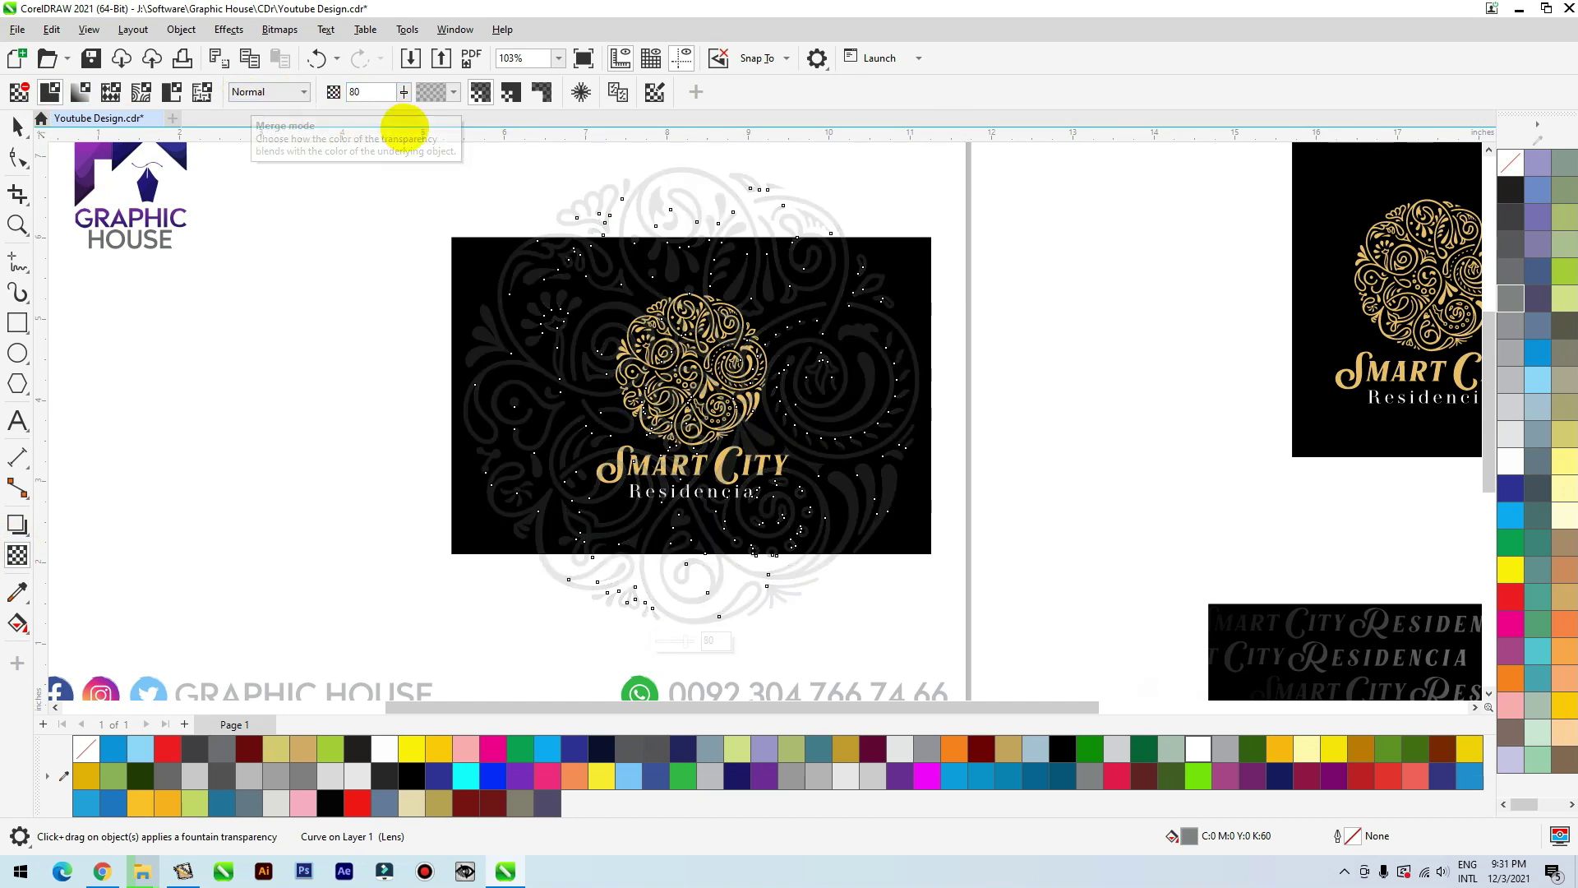
Step: Set the enlarged ornament's uniform transparency to 65
left_click_drag(363, 91, 201, 87)
type("6")
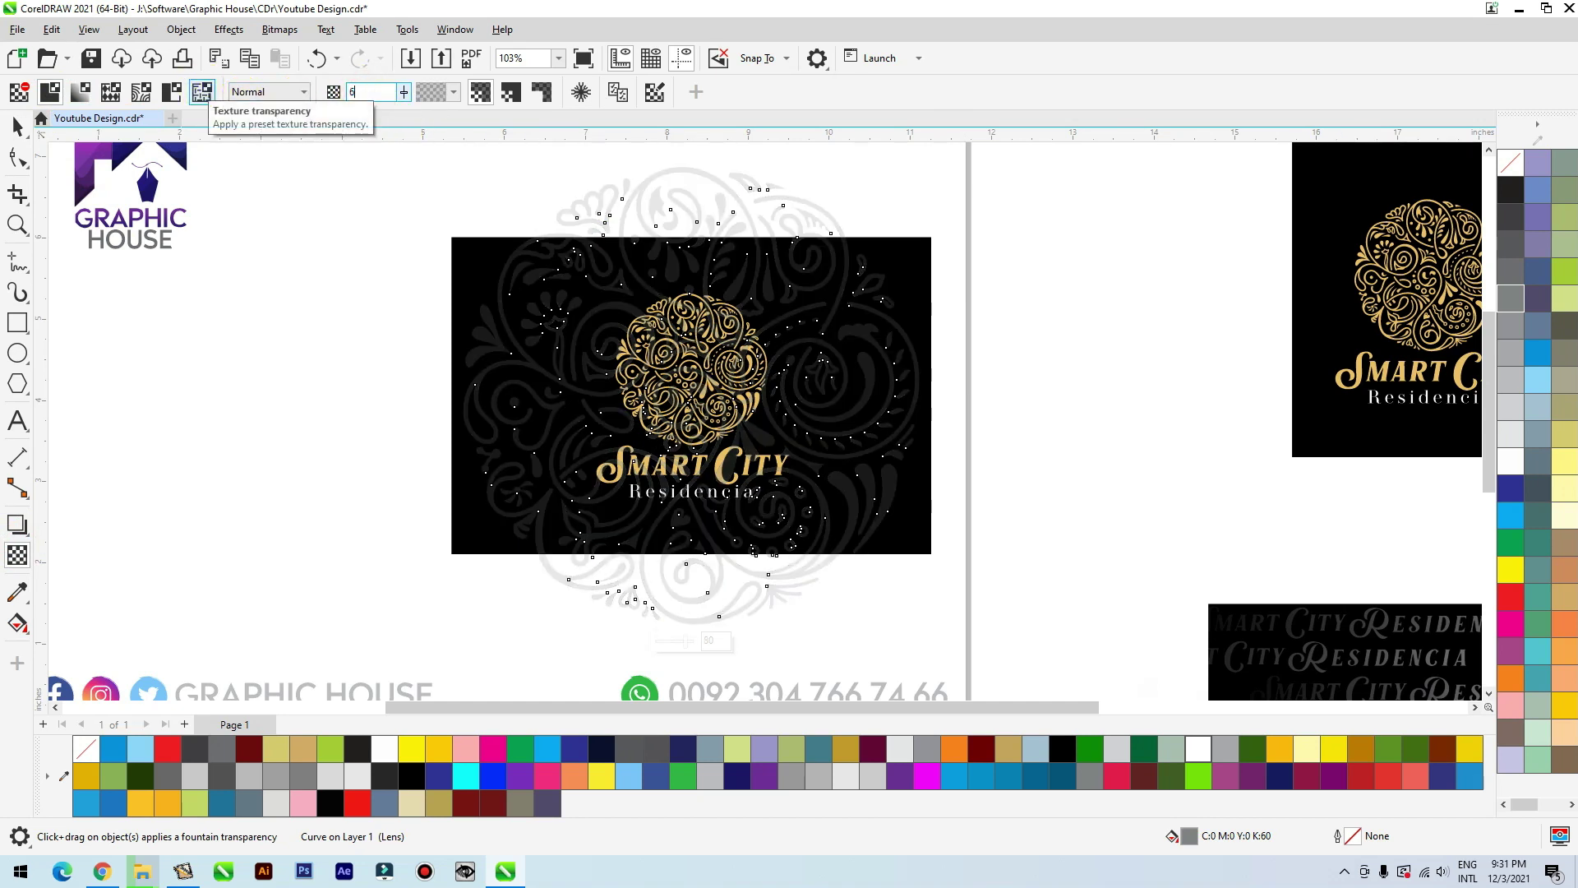
type("5")
key("Return")
left_click(17, 126)
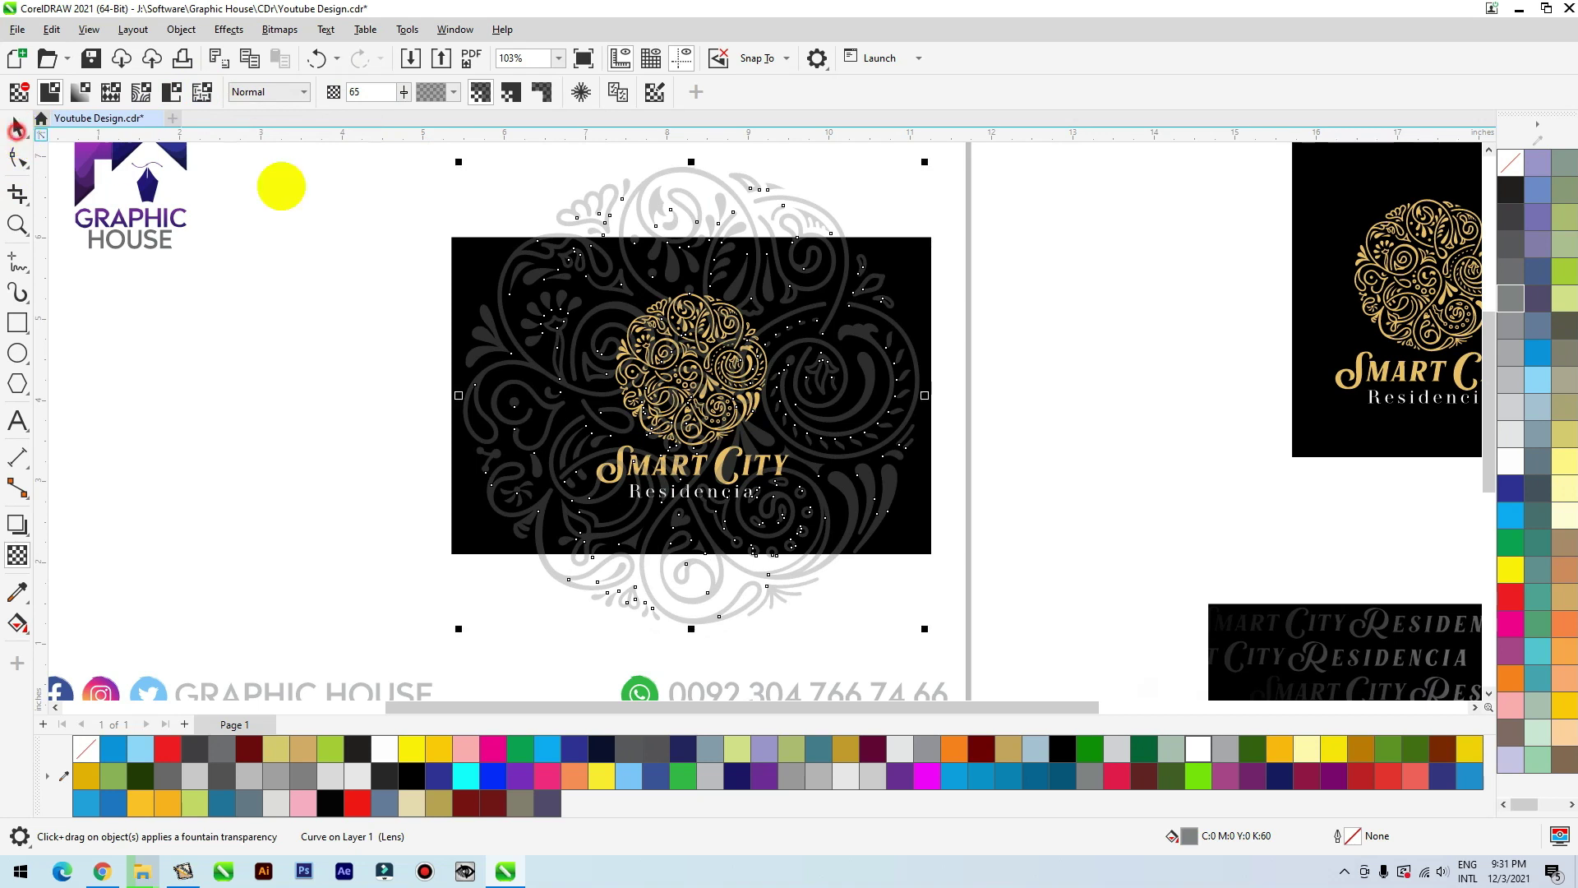
Step: PowerClip the transparent ornament inside the black banner behind the gold logo
right_click(693, 215)
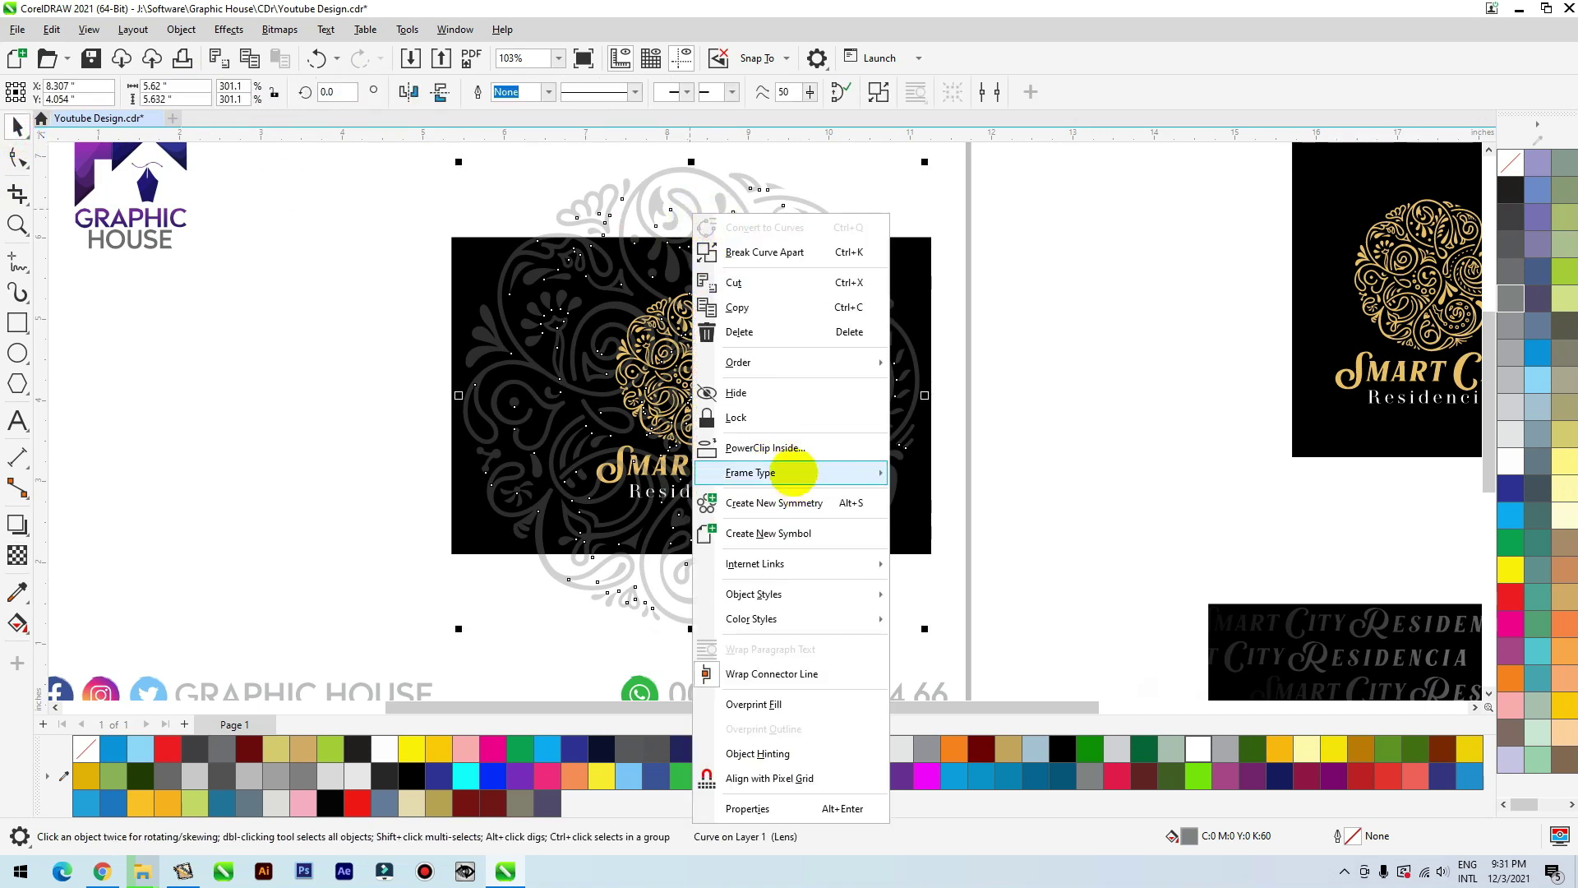
left_click(793, 448)
left_click(928, 264)
key("shift+F2")
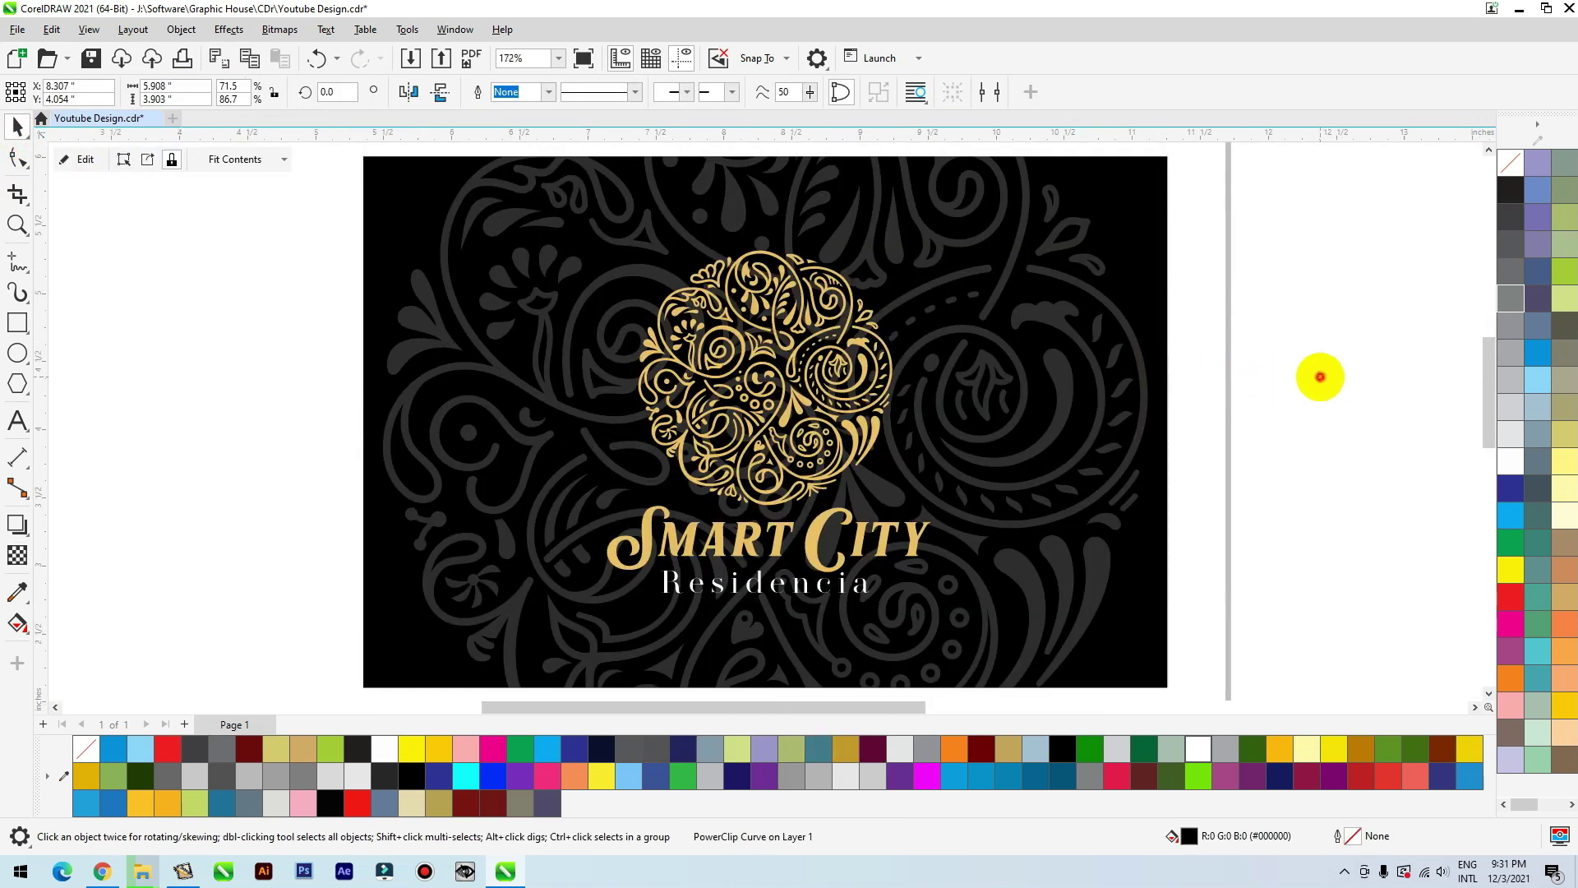
left_click(1320, 377)
key("F3")
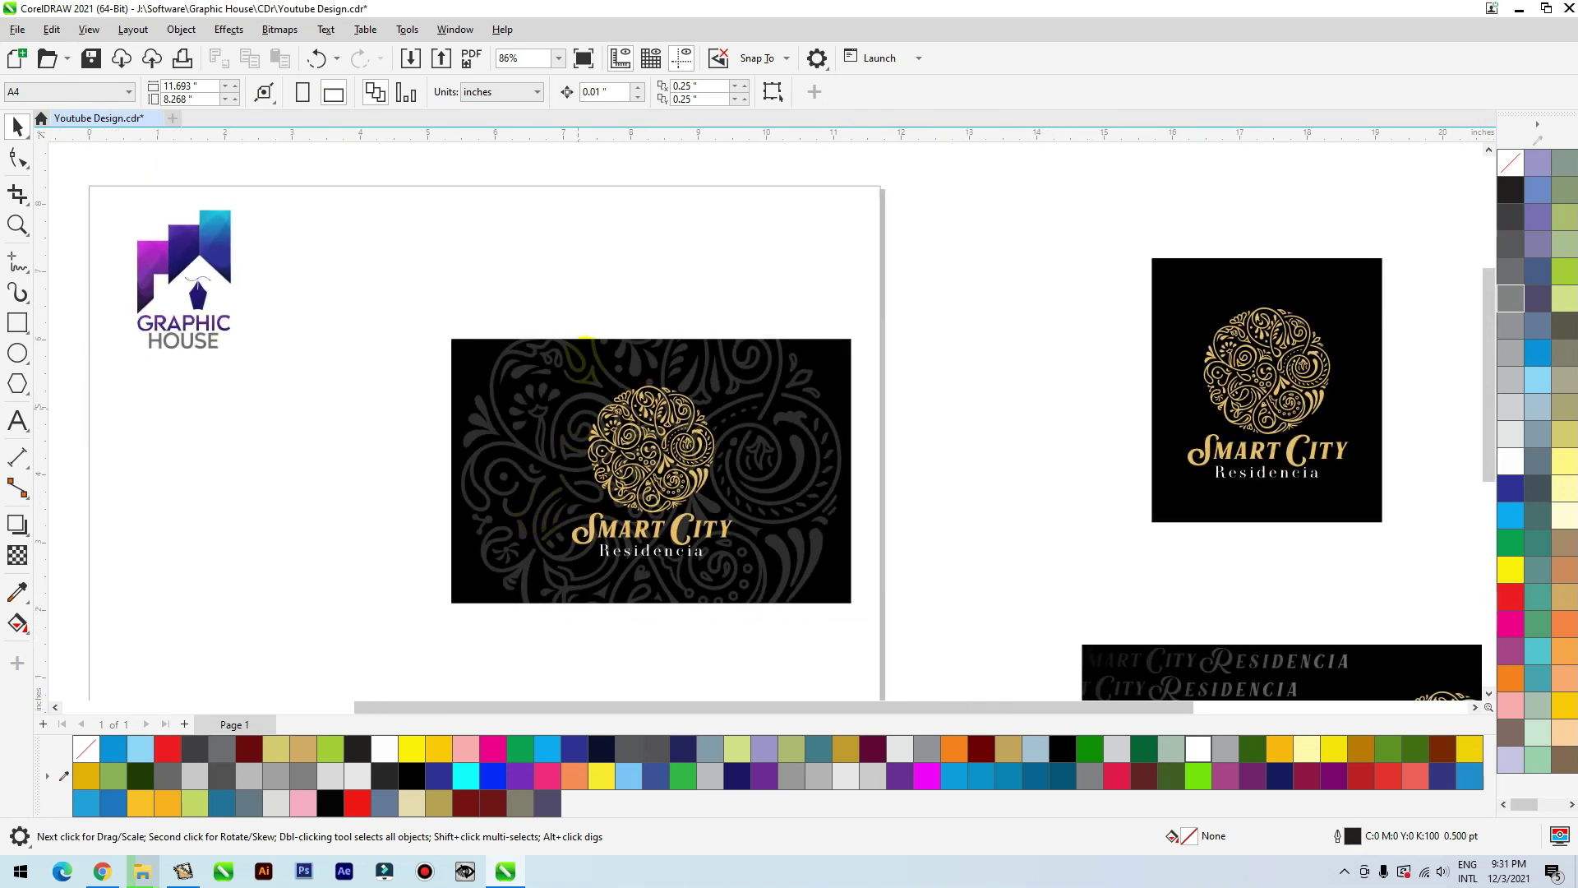
Step: Place a copy of the ornamented banner and its logo over the page's upper right corner
scroll(662, 231, "down", 1)
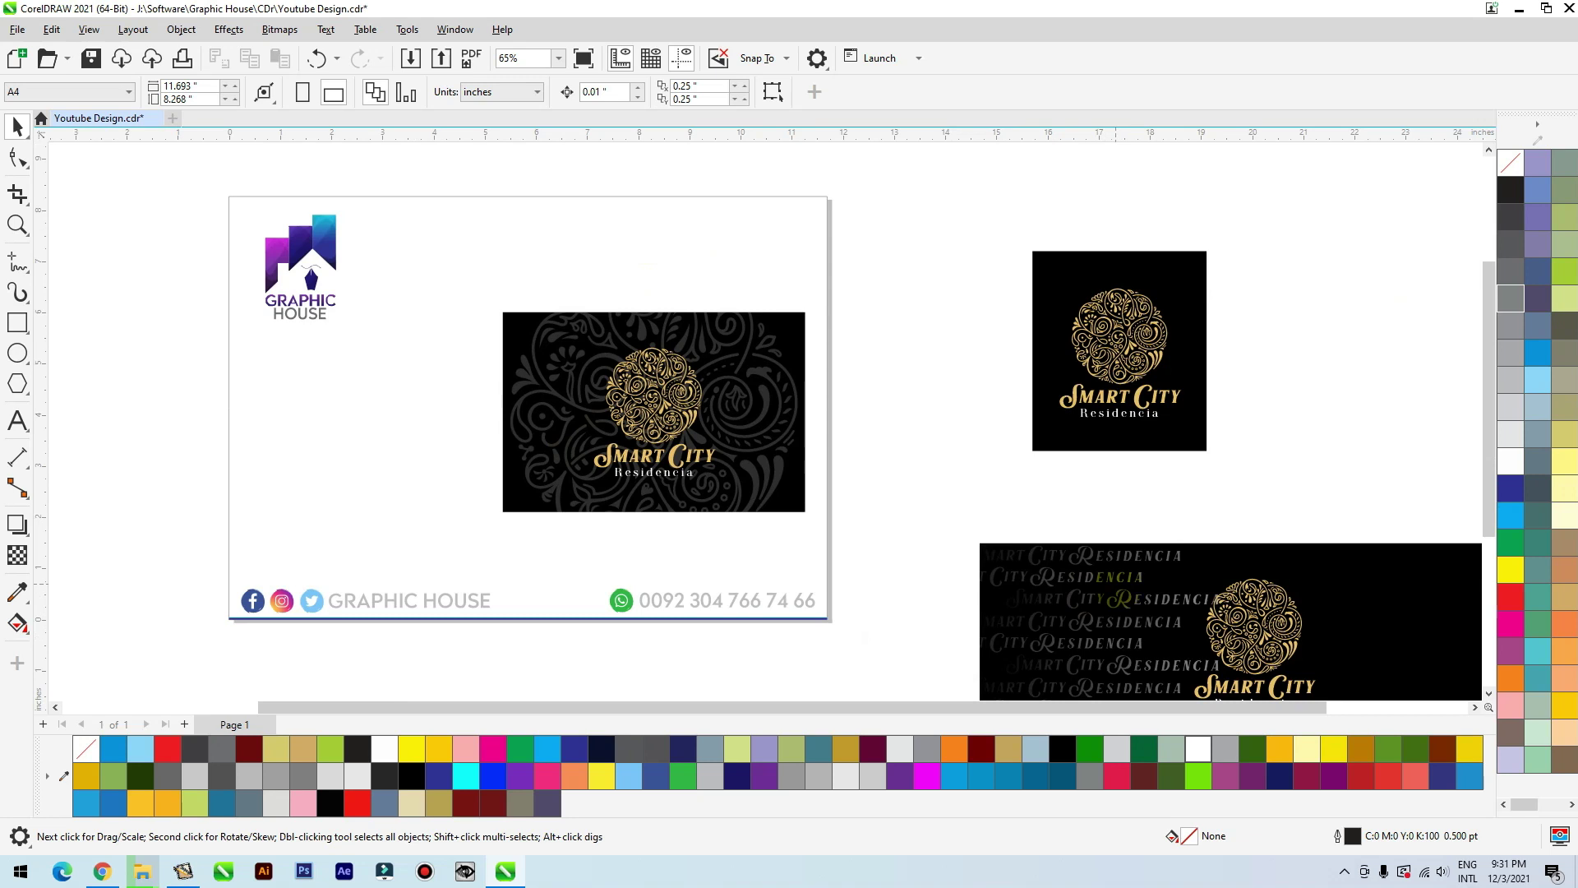
scroll(1115, 441, "down", 1)
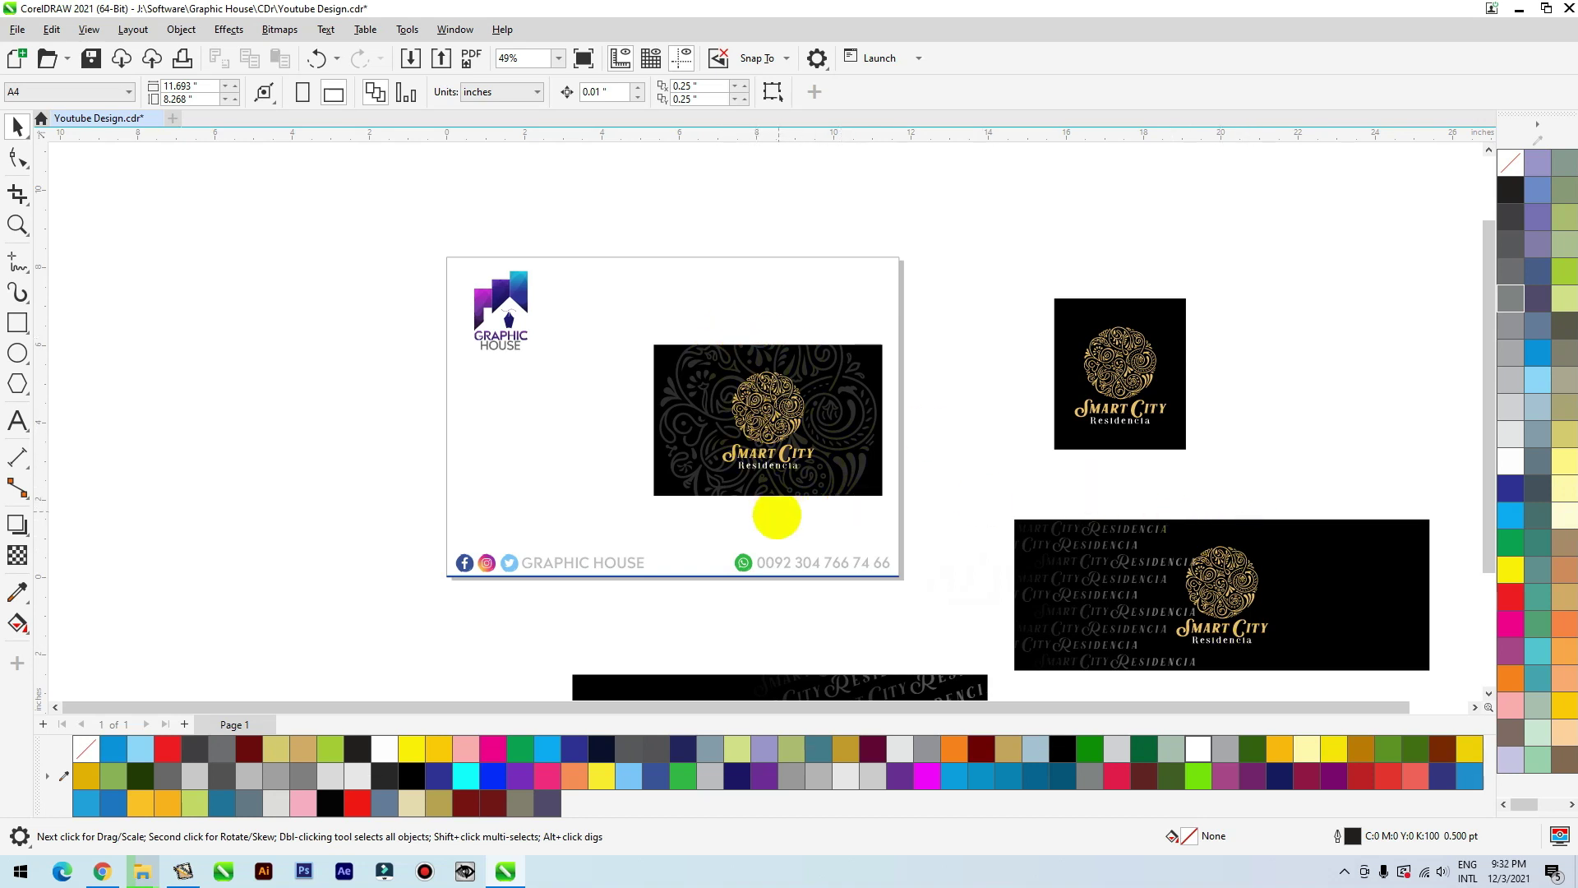
left_click_drag(931, 320, 604, 514)
left_click_drag(788, 433, 943, 248)
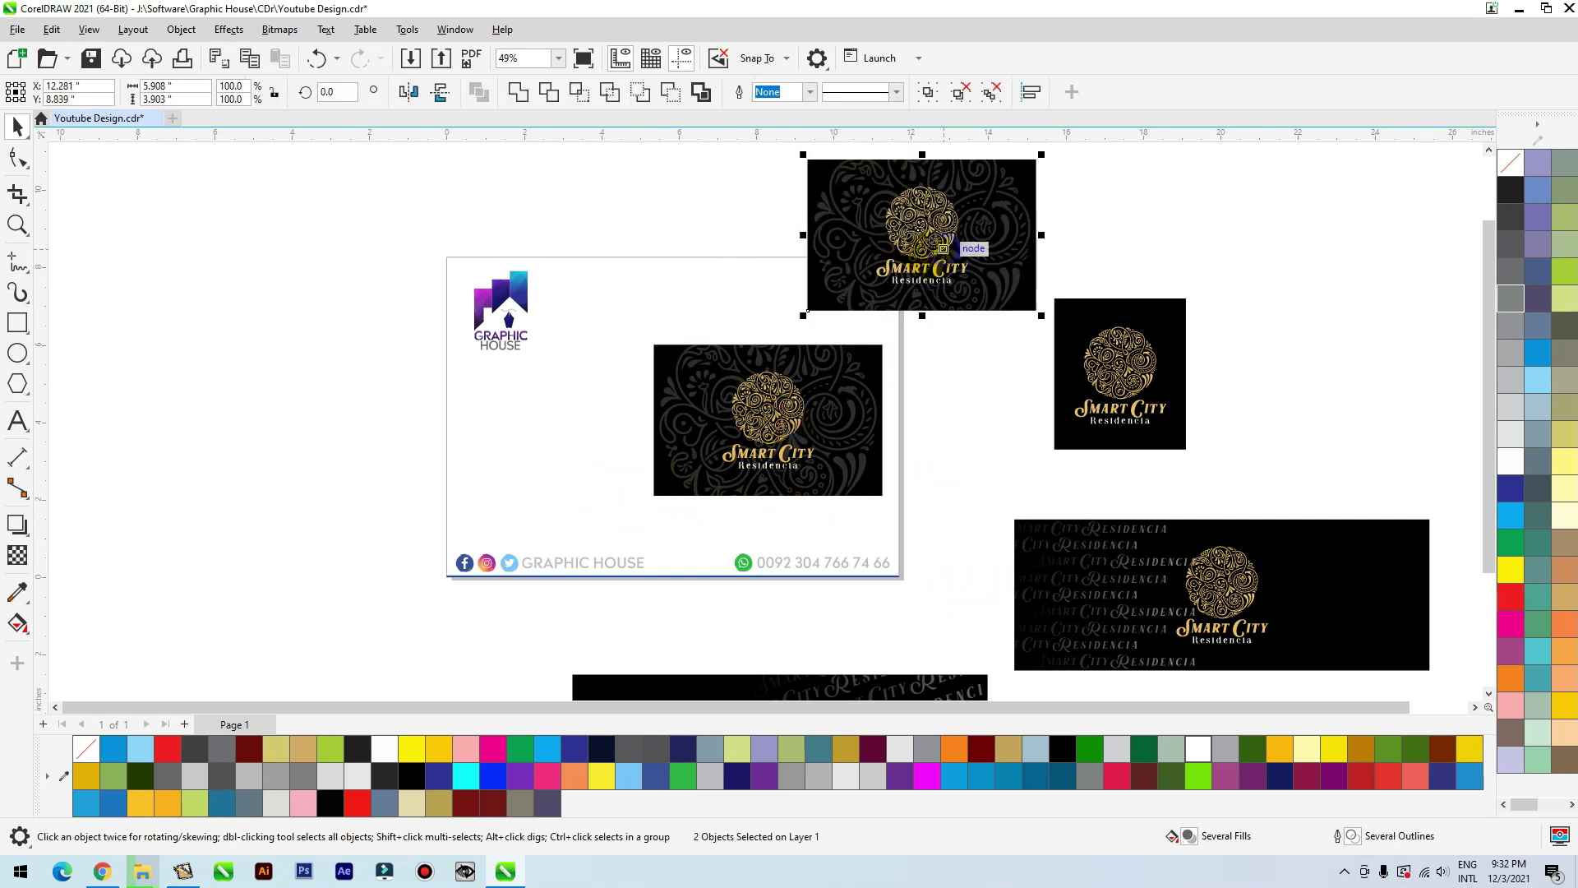
Step: Open the on-page banner's PowerClip and move the ornament toward the banner's lower left
left_click(863, 393)
double_click(659, 274)
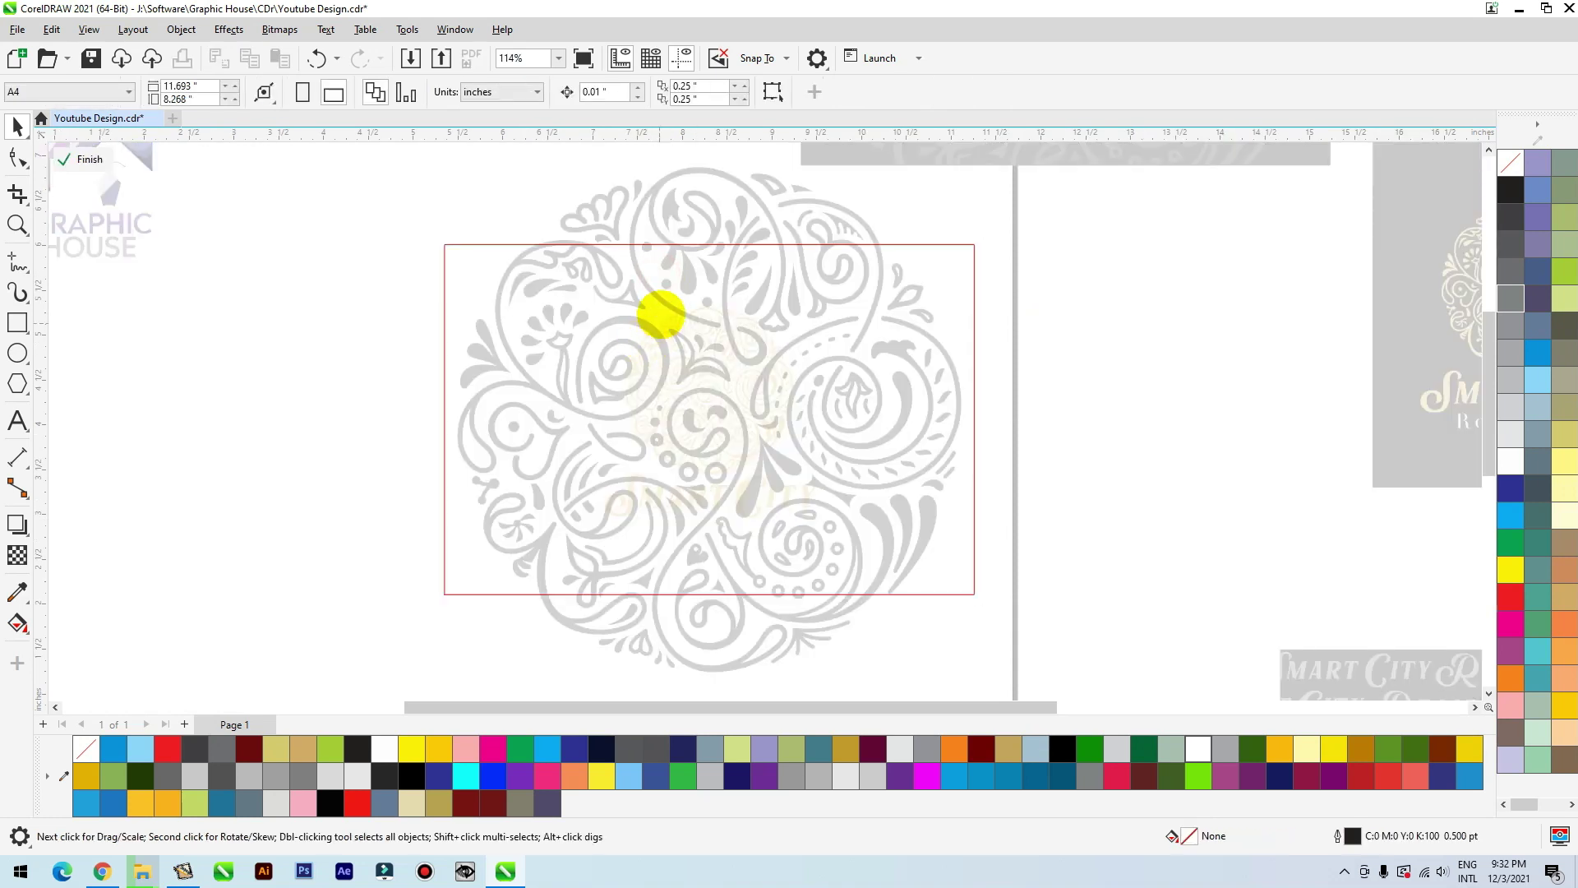
left_click(684, 312)
left_click_drag(528, 359, 368, 413)
Step: Apply a fountain transparency that fades the clipped ornament toward the lower left, and finish editing the PowerClip
left_click(16, 556)
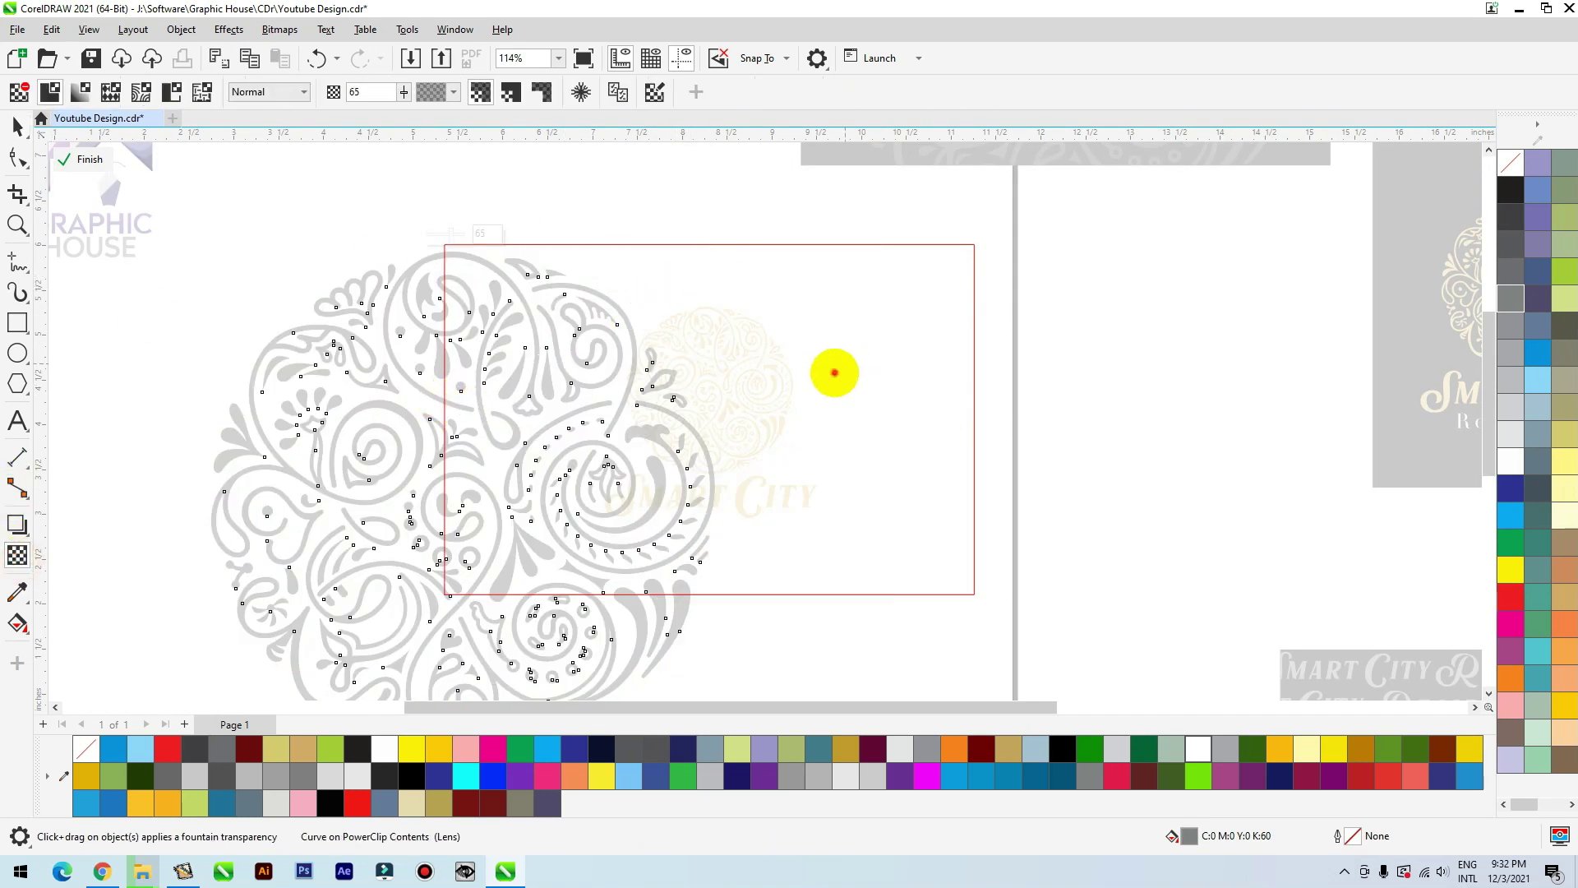
left_click_drag(835, 372, 309, 561)
left_click_drag(840, 372, 1148, 309)
key("space")
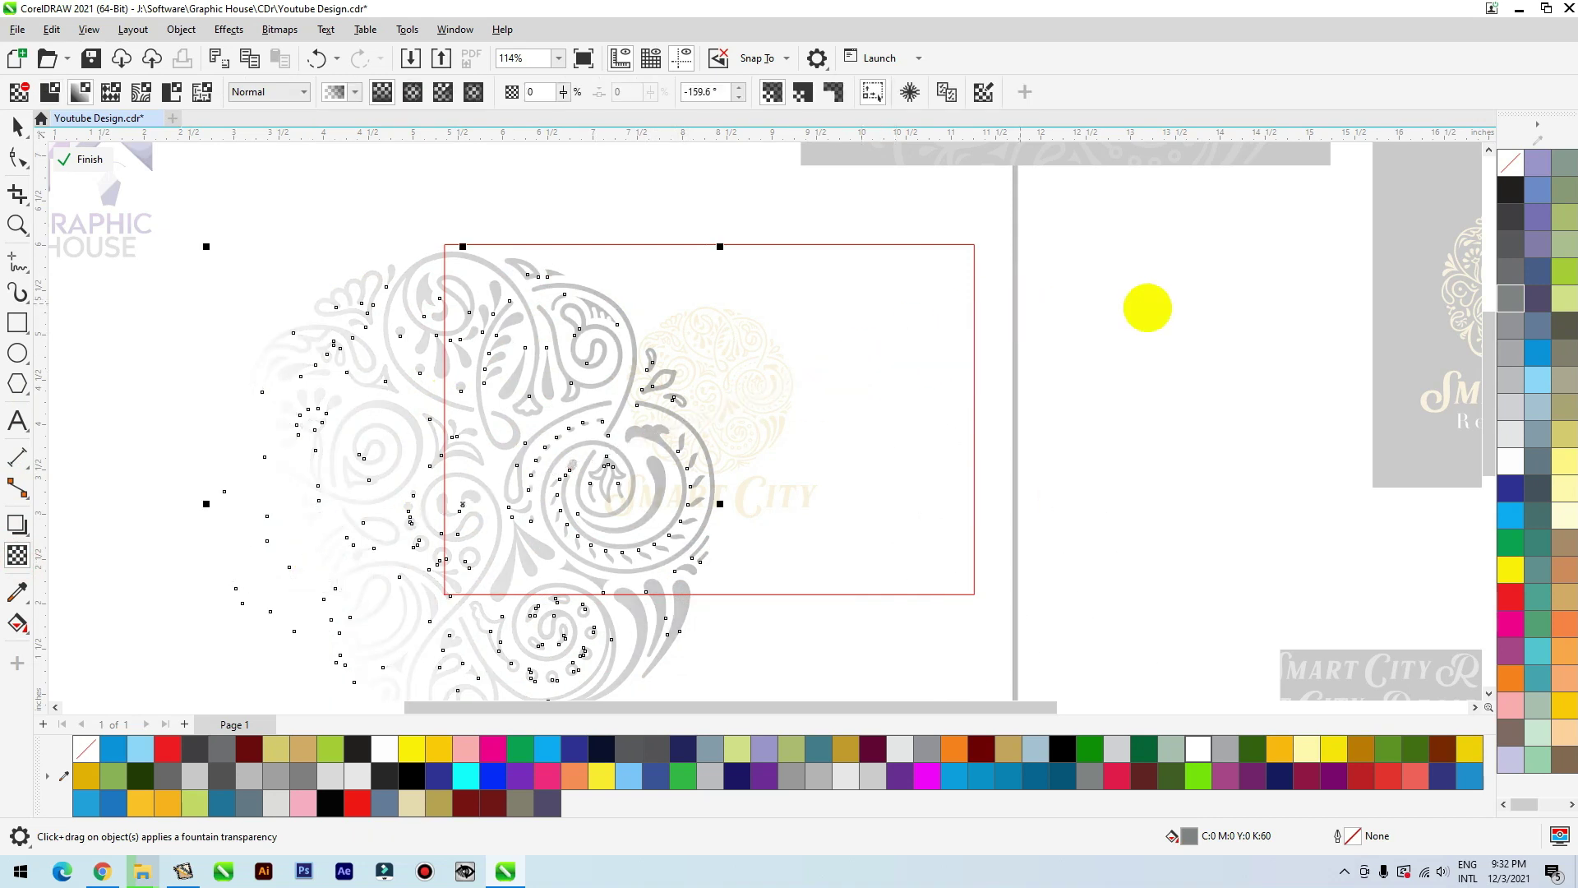
left_click(1142, 373, "ctrl")
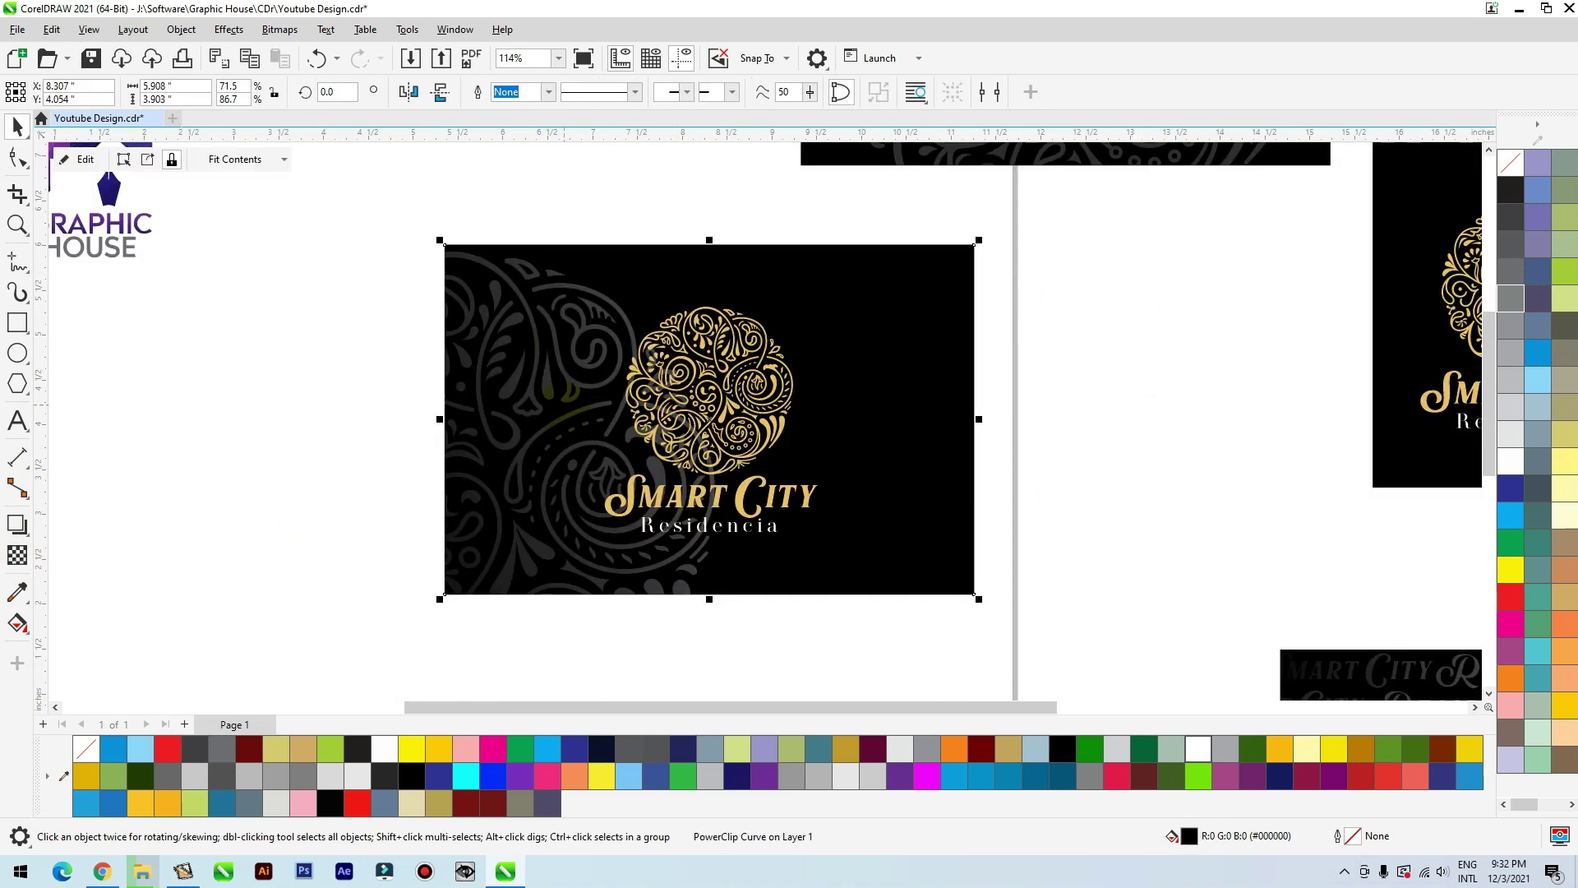
Step: Add a smaller white-filled copy of the faded ornament in the lower left corner of the banner's PowerClip
left_click(564, 405, "ctrl")
double_click(557, 419)
key("space")
left_click(581, 469)
left_click(1508, 461)
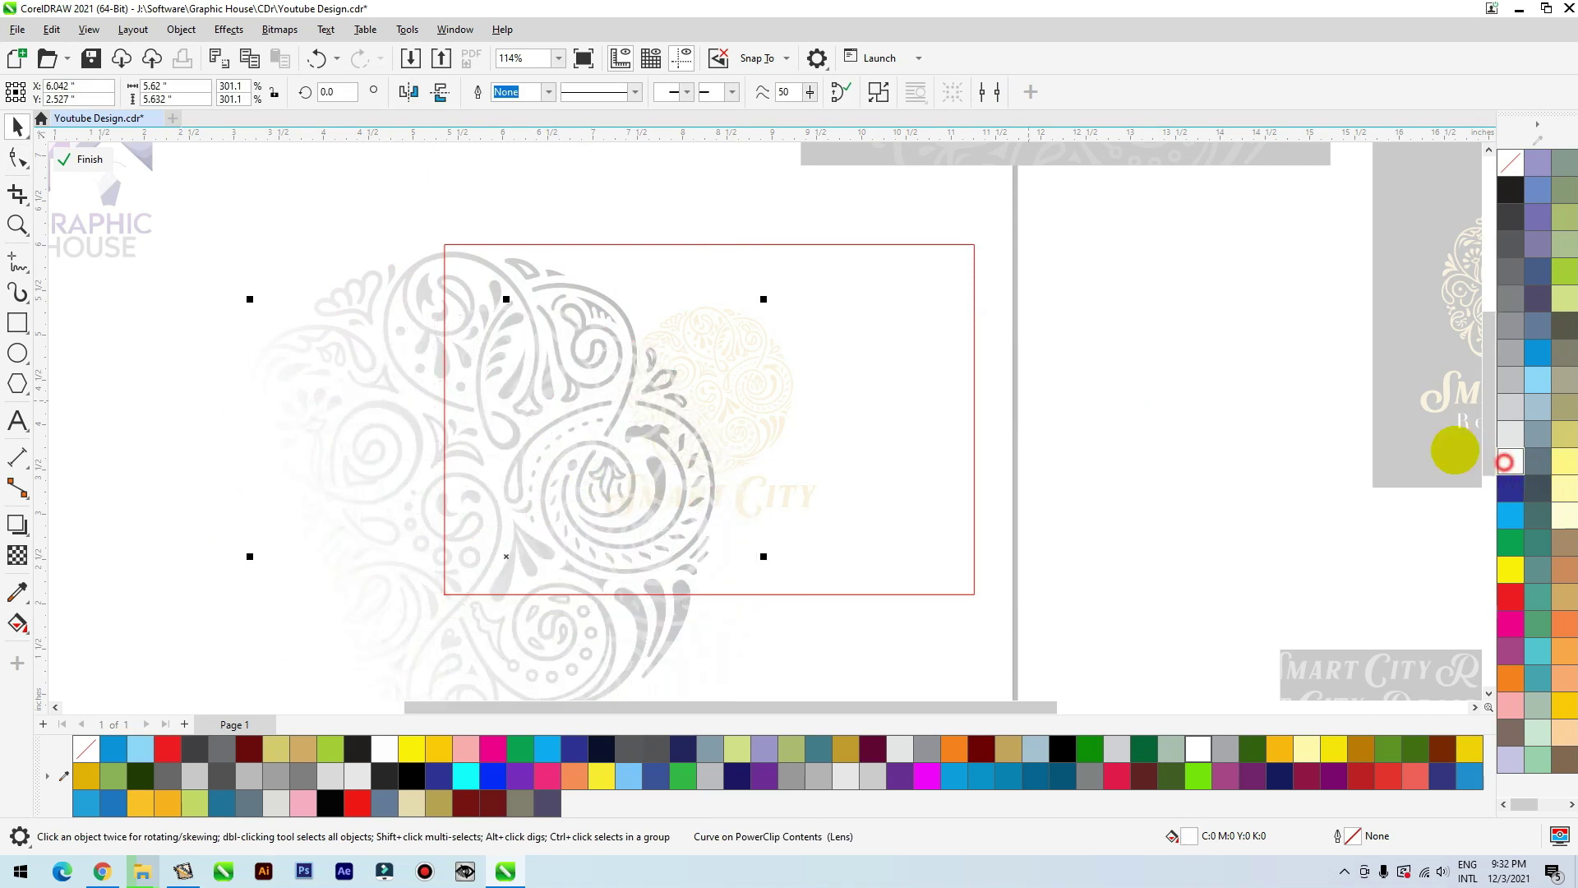
left_click(1177, 393, "ctrl")
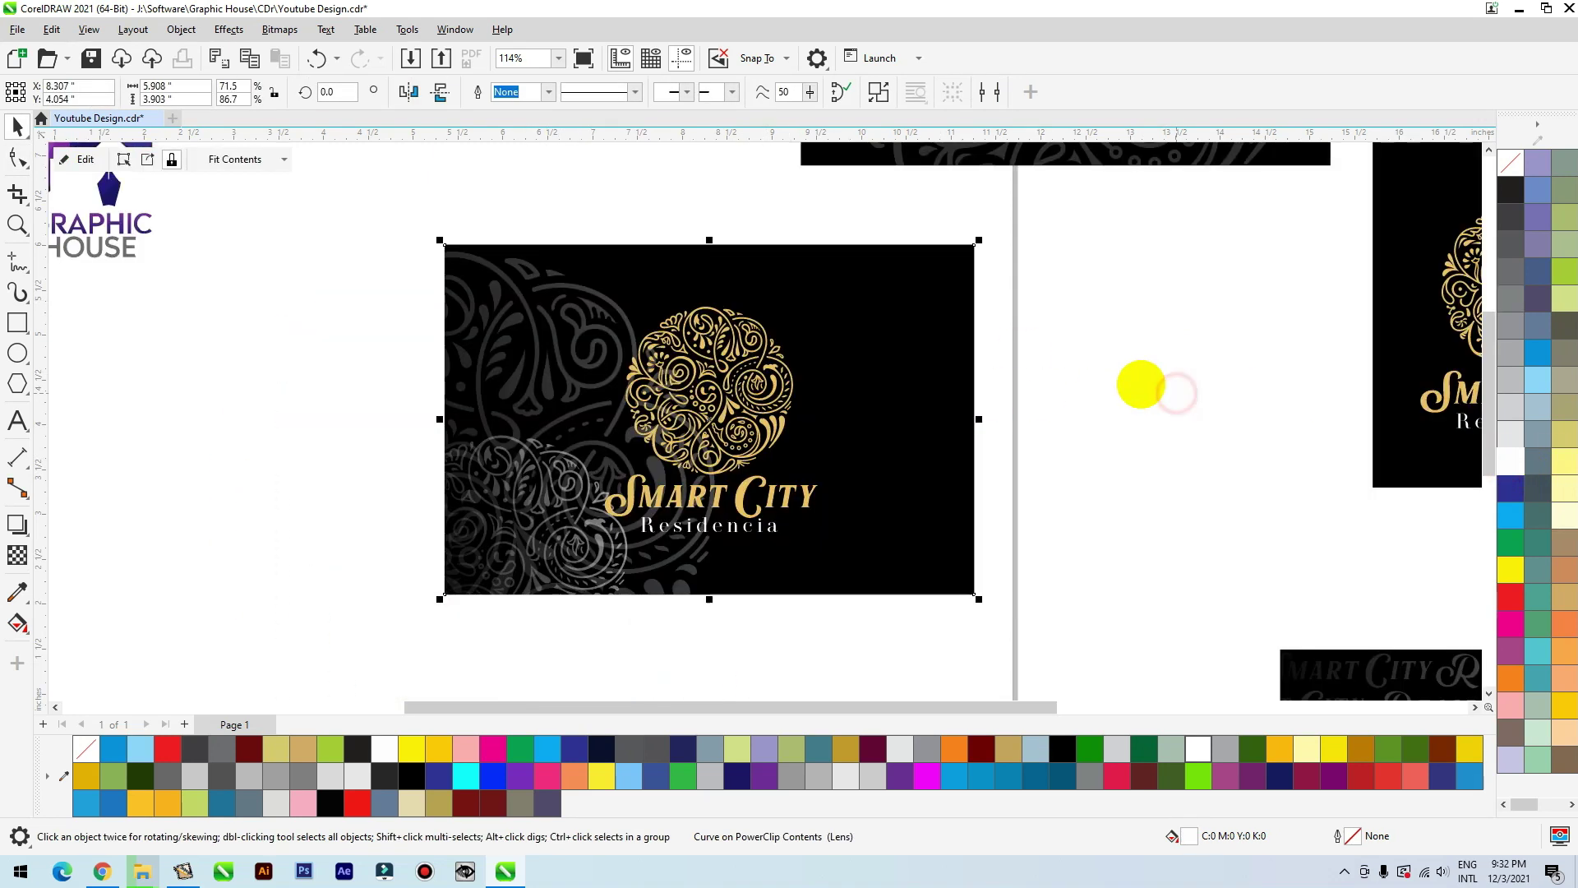
Step: Shrink the grey ornament inside the PowerClip to about 4.5 inches wide
left_click(563, 546, "ctrl")
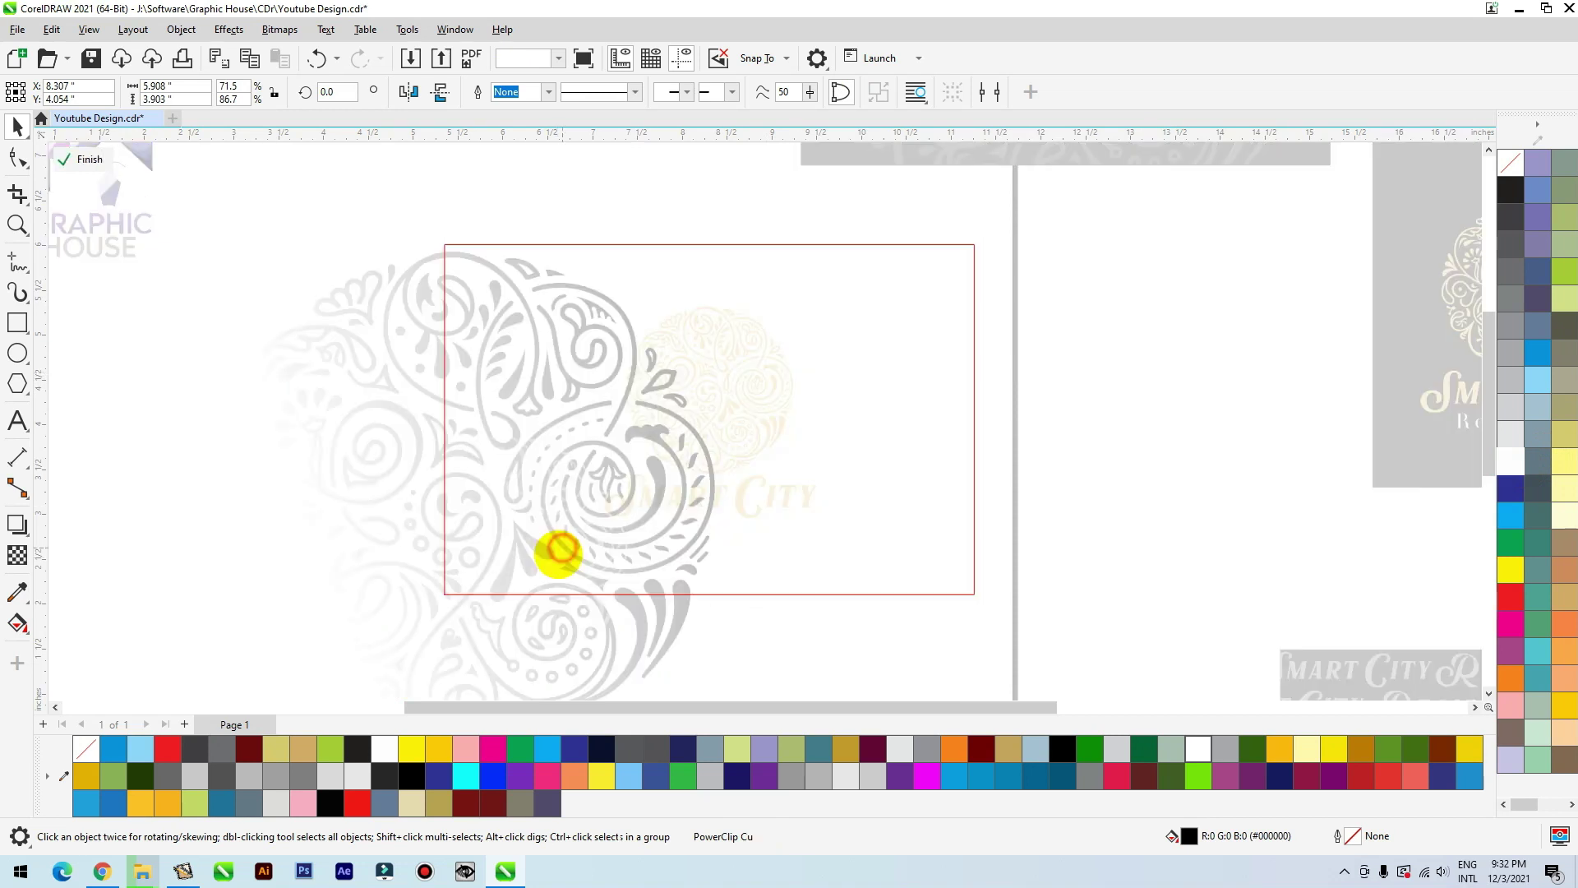
left_click(562, 551)
left_click_drag(633, 429, 670, 266)
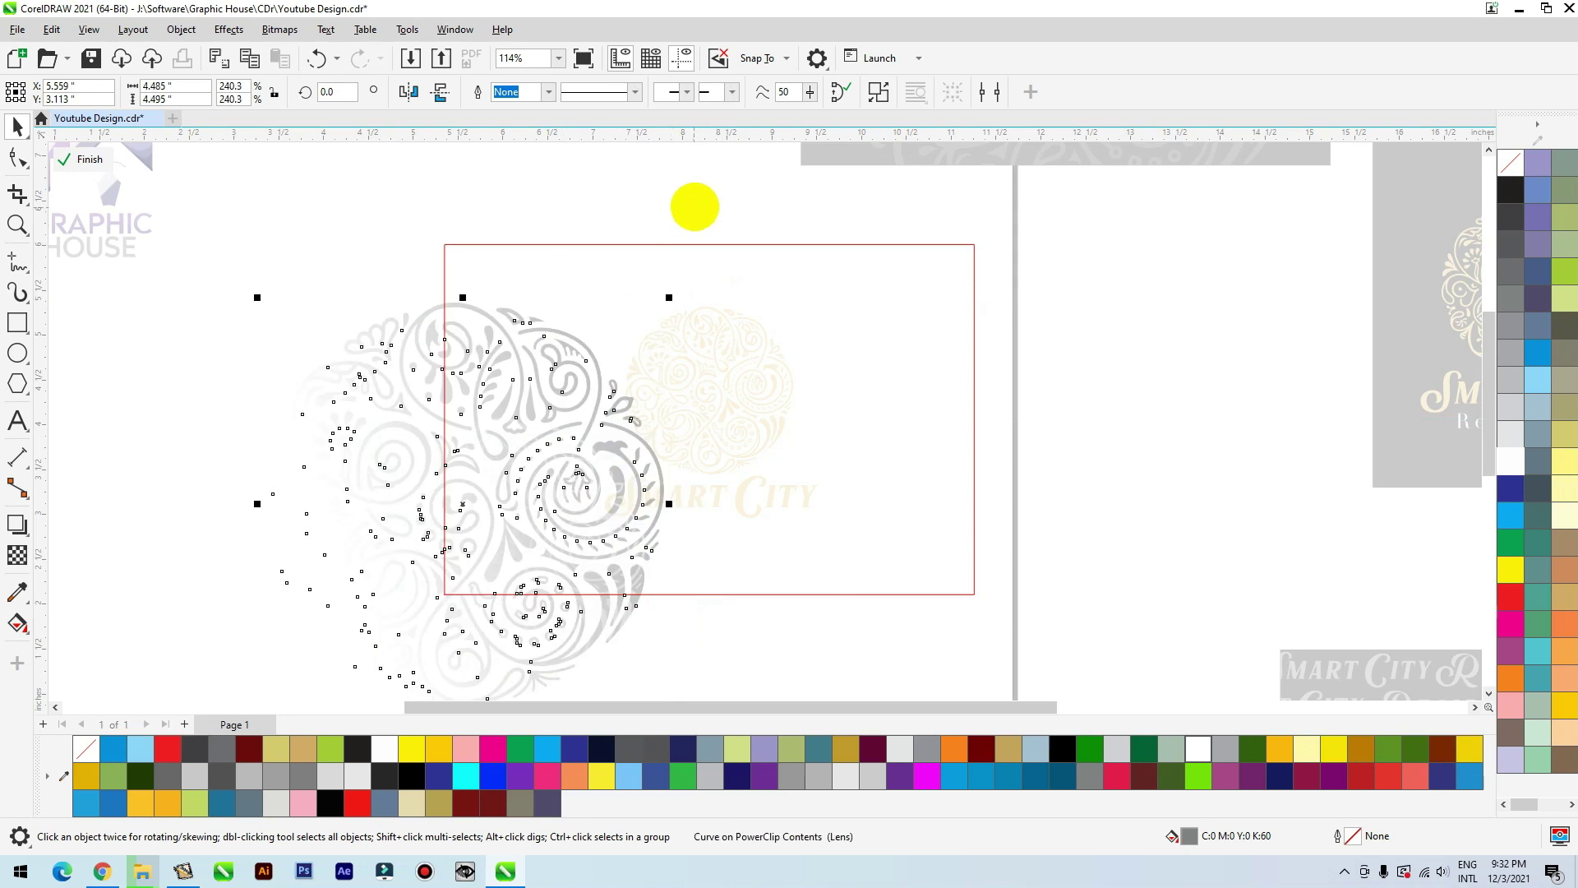
left_click(693, 208, "ctrl")
key("shift+F2")
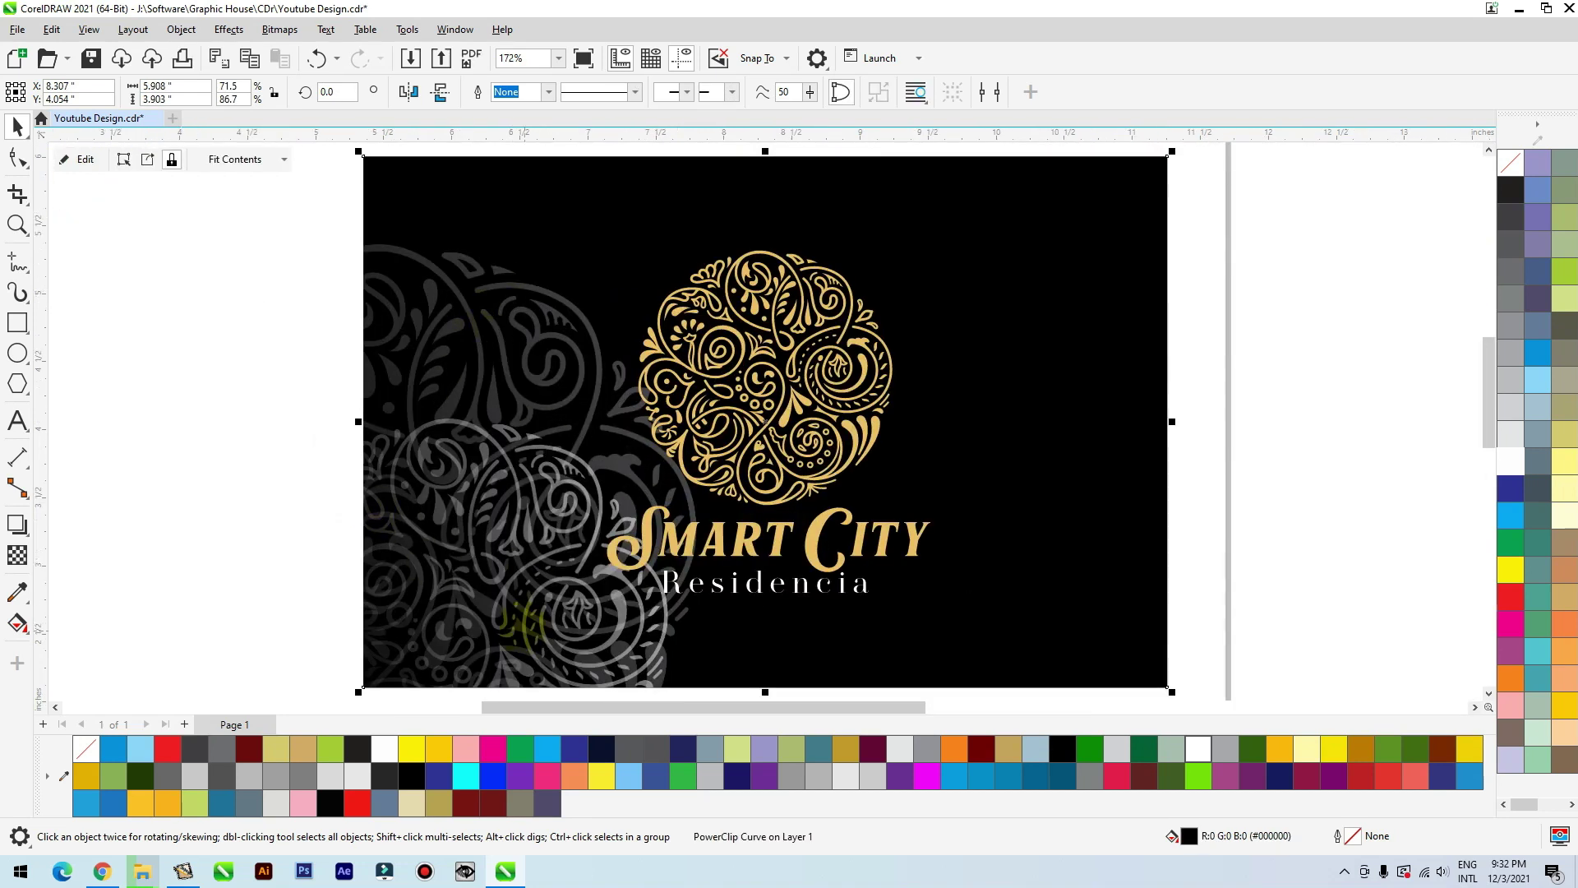
Step: Place a copy of the layered-ornament banner and its logo to the right of the square logo design
scroll(485, 571, "down", 5)
left_click(590, 616)
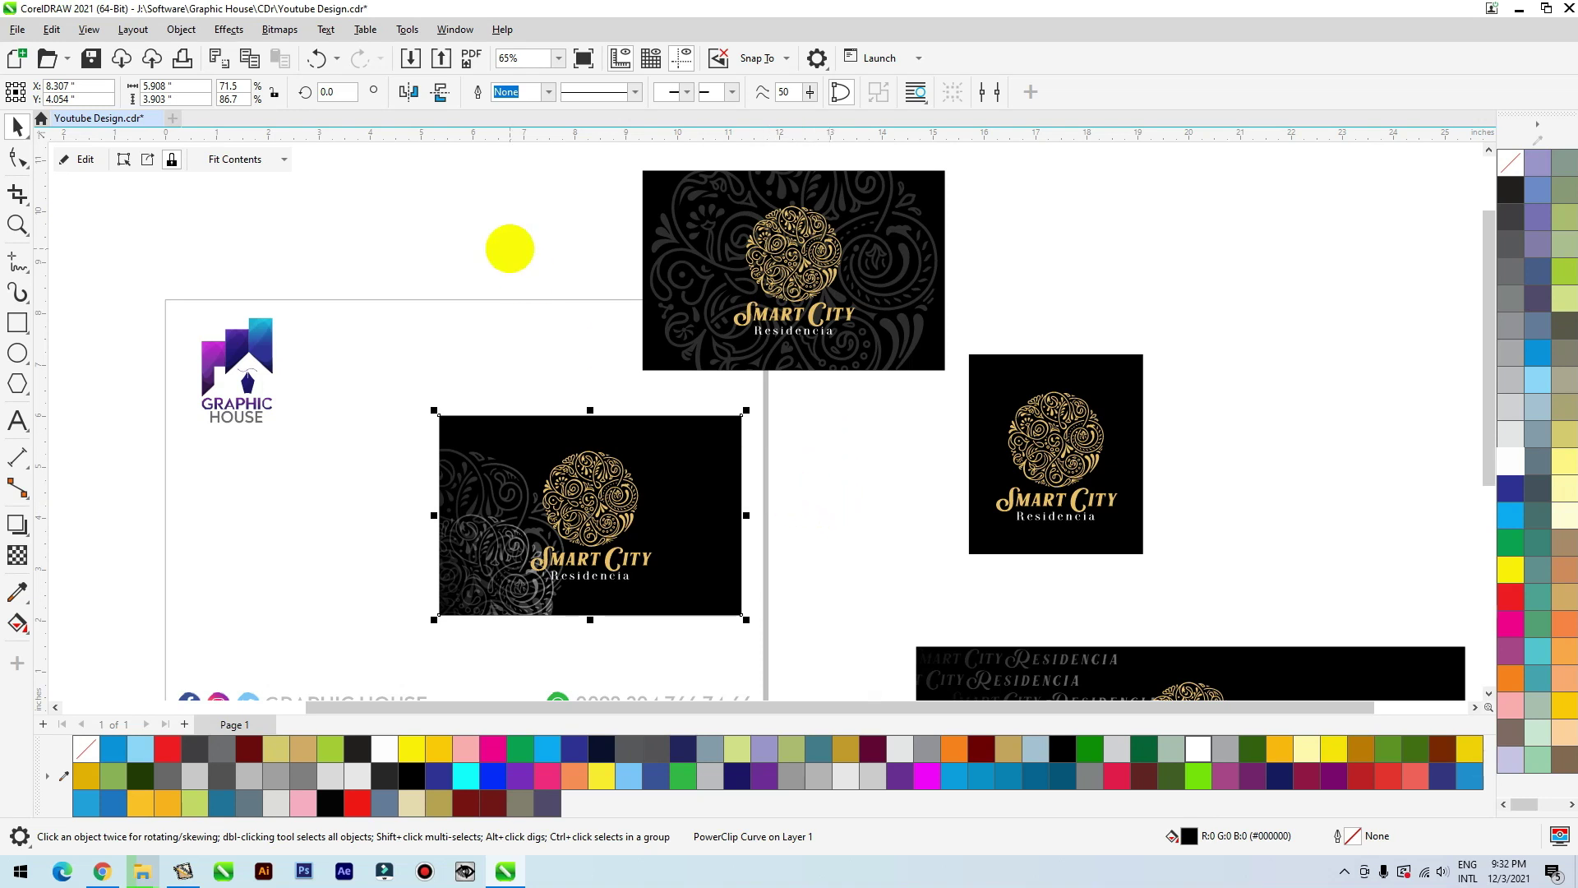
scroll(689, 208, "down", 2)
left_click_drag(492, 302, 782, 468)
left_click_drag(610, 380, 1092, 367)
right_click(1092, 367)
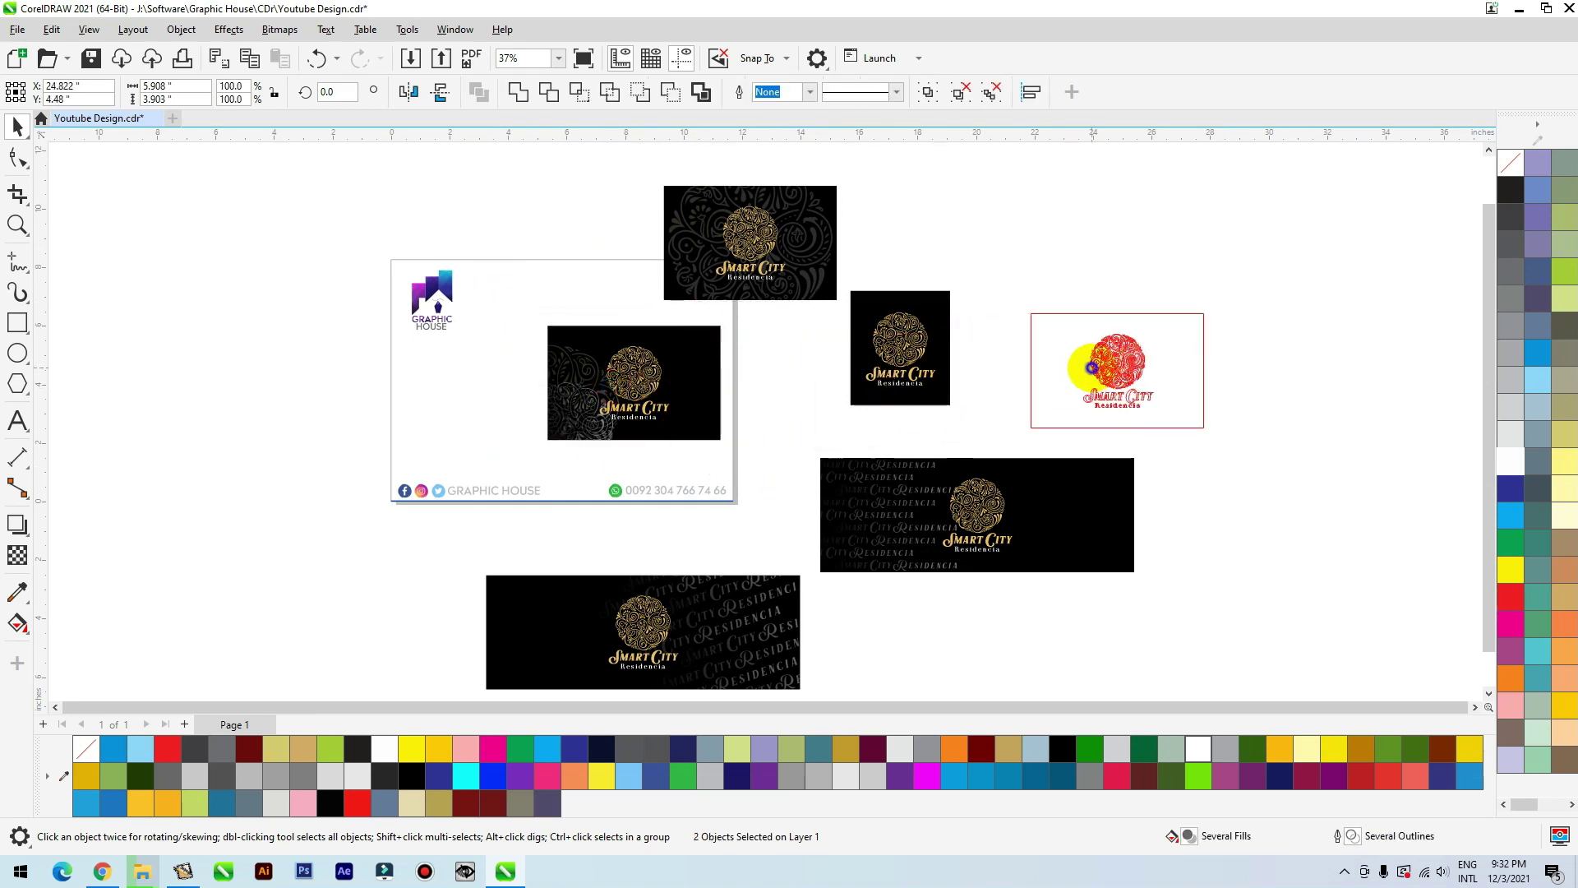
Step: Delete both ornaments from the on-page banner's PowerClip, leaving the plain black background
left_click(694, 434)
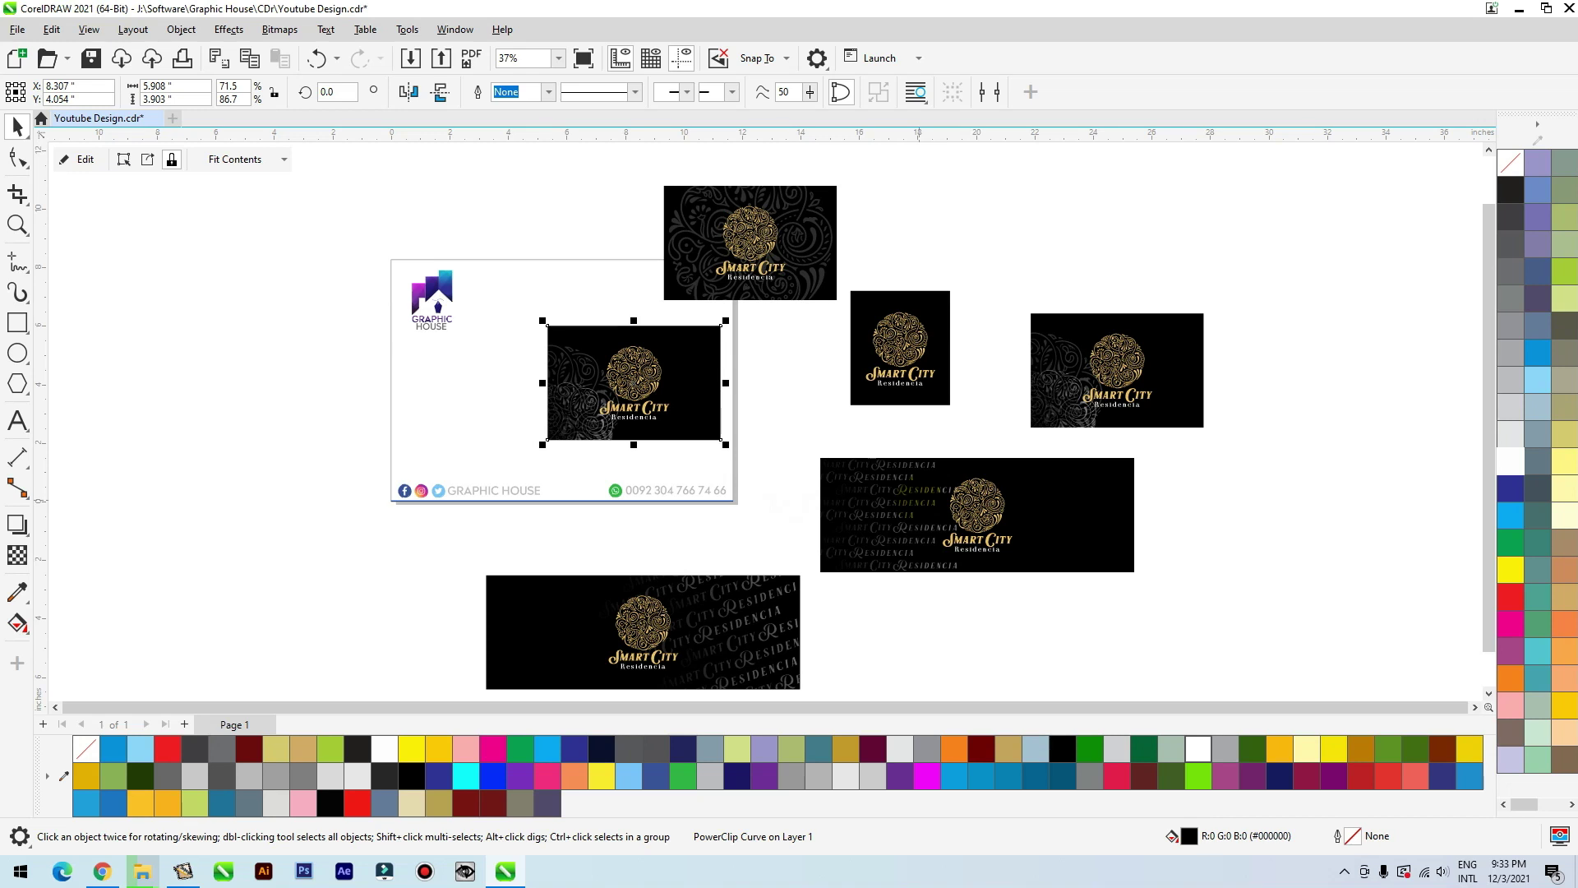
key("z")
left_click_drag(769, 300, 486, 518)
key("space")
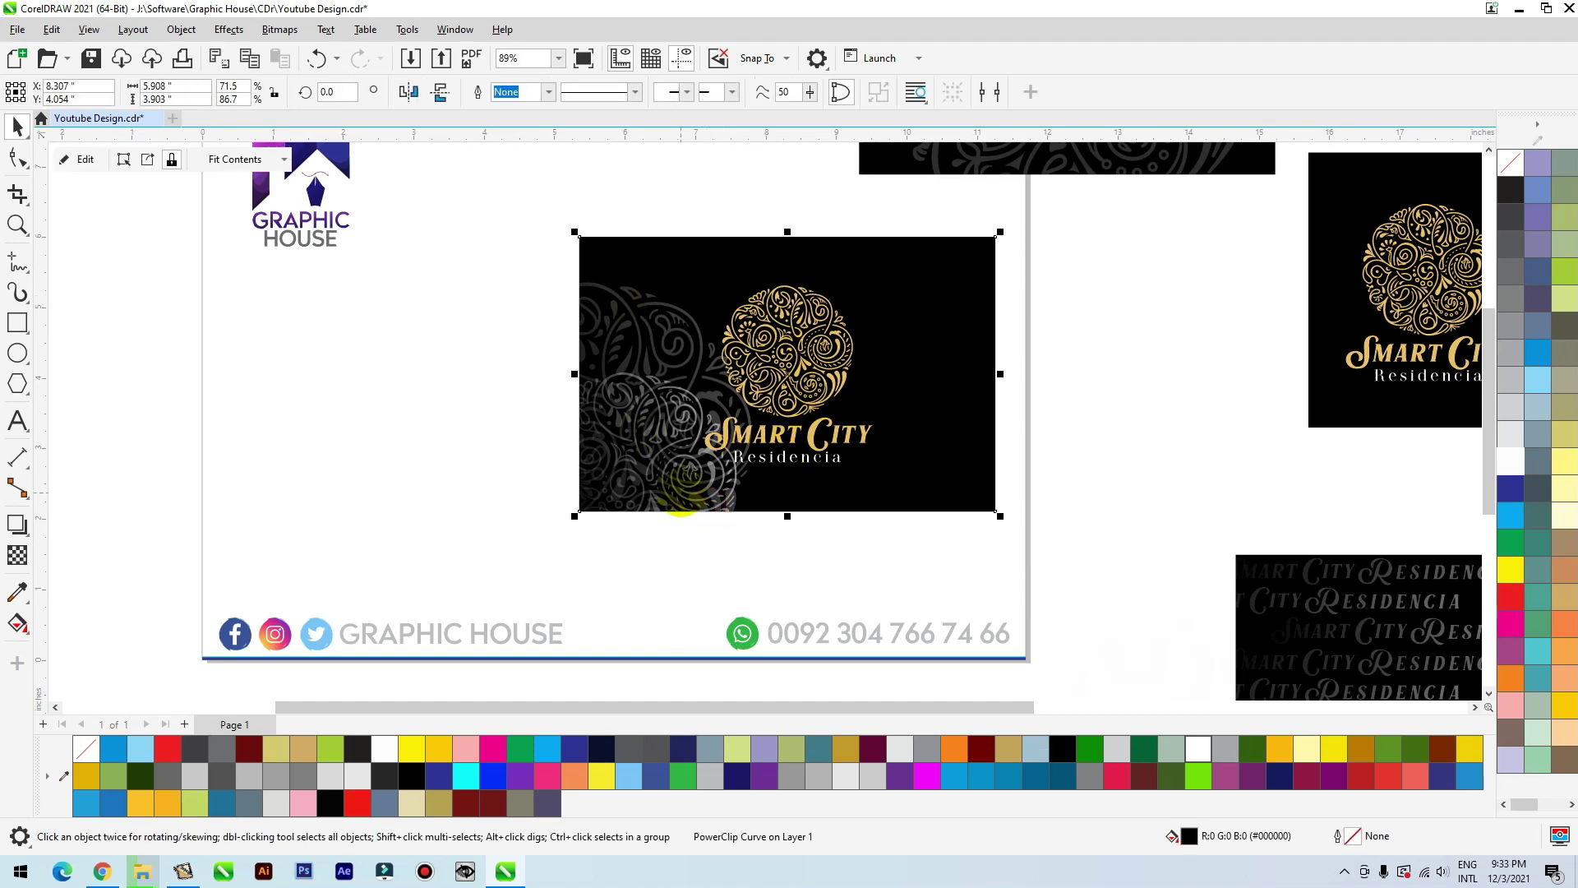
key("F10")
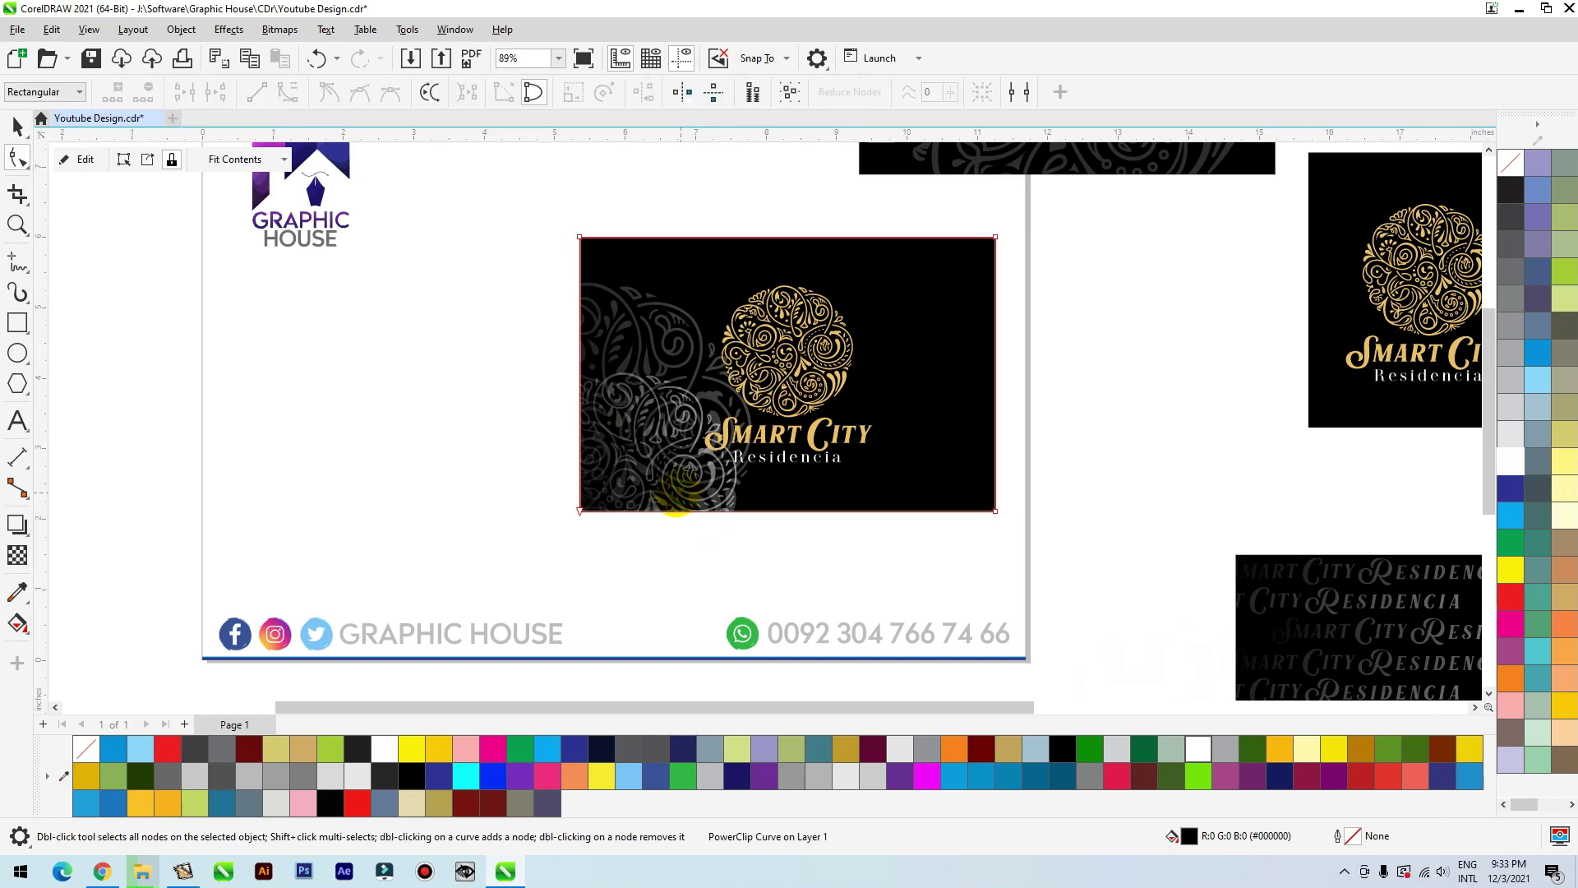
key("space")
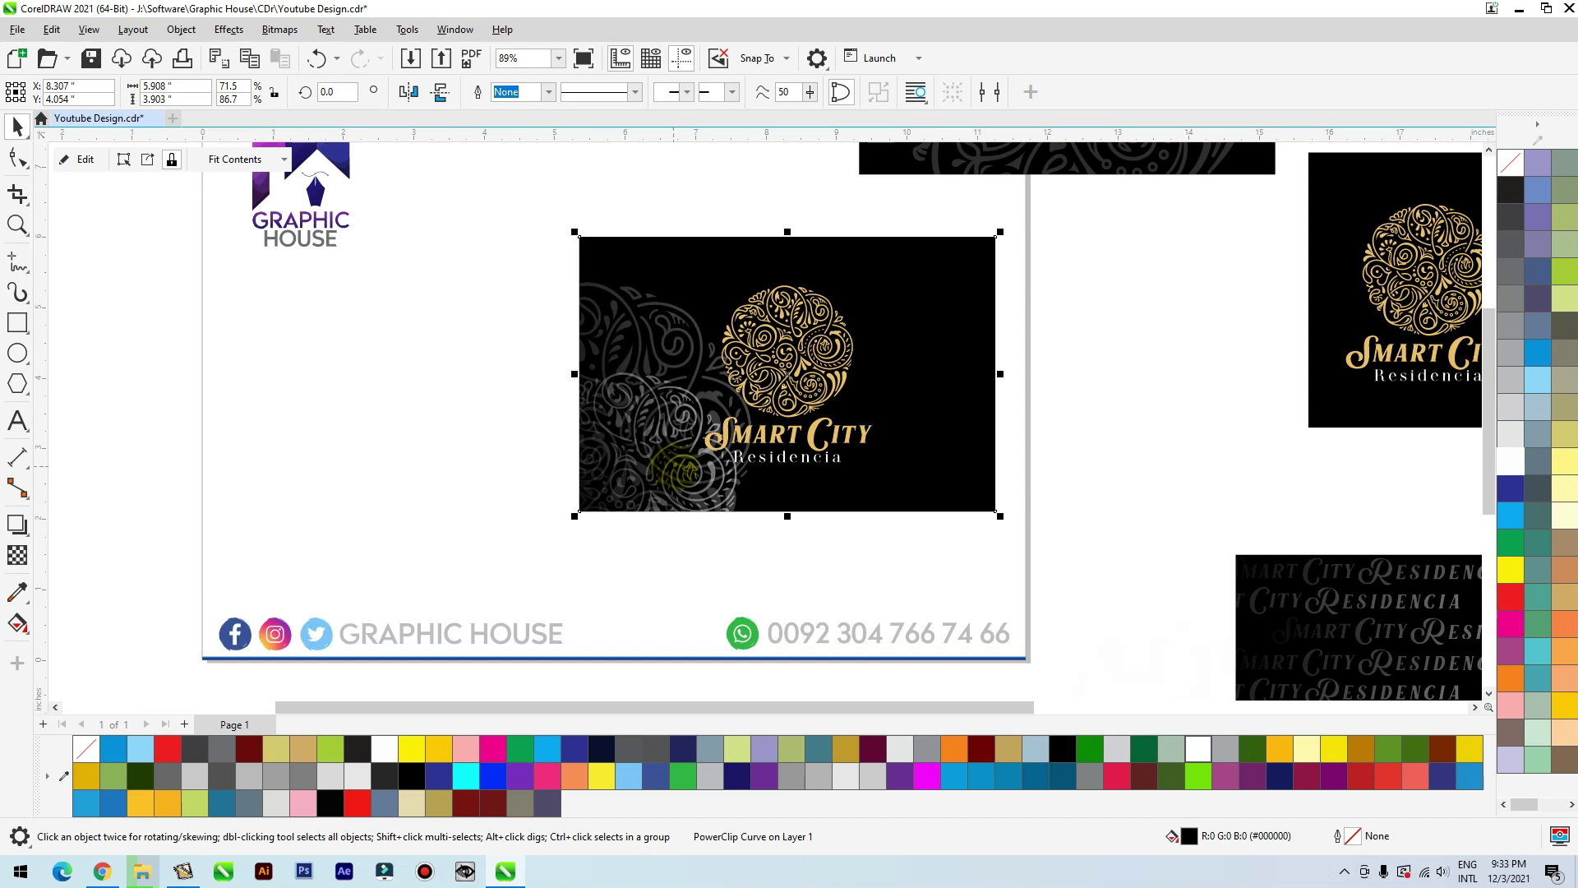
left_click(673, 457)
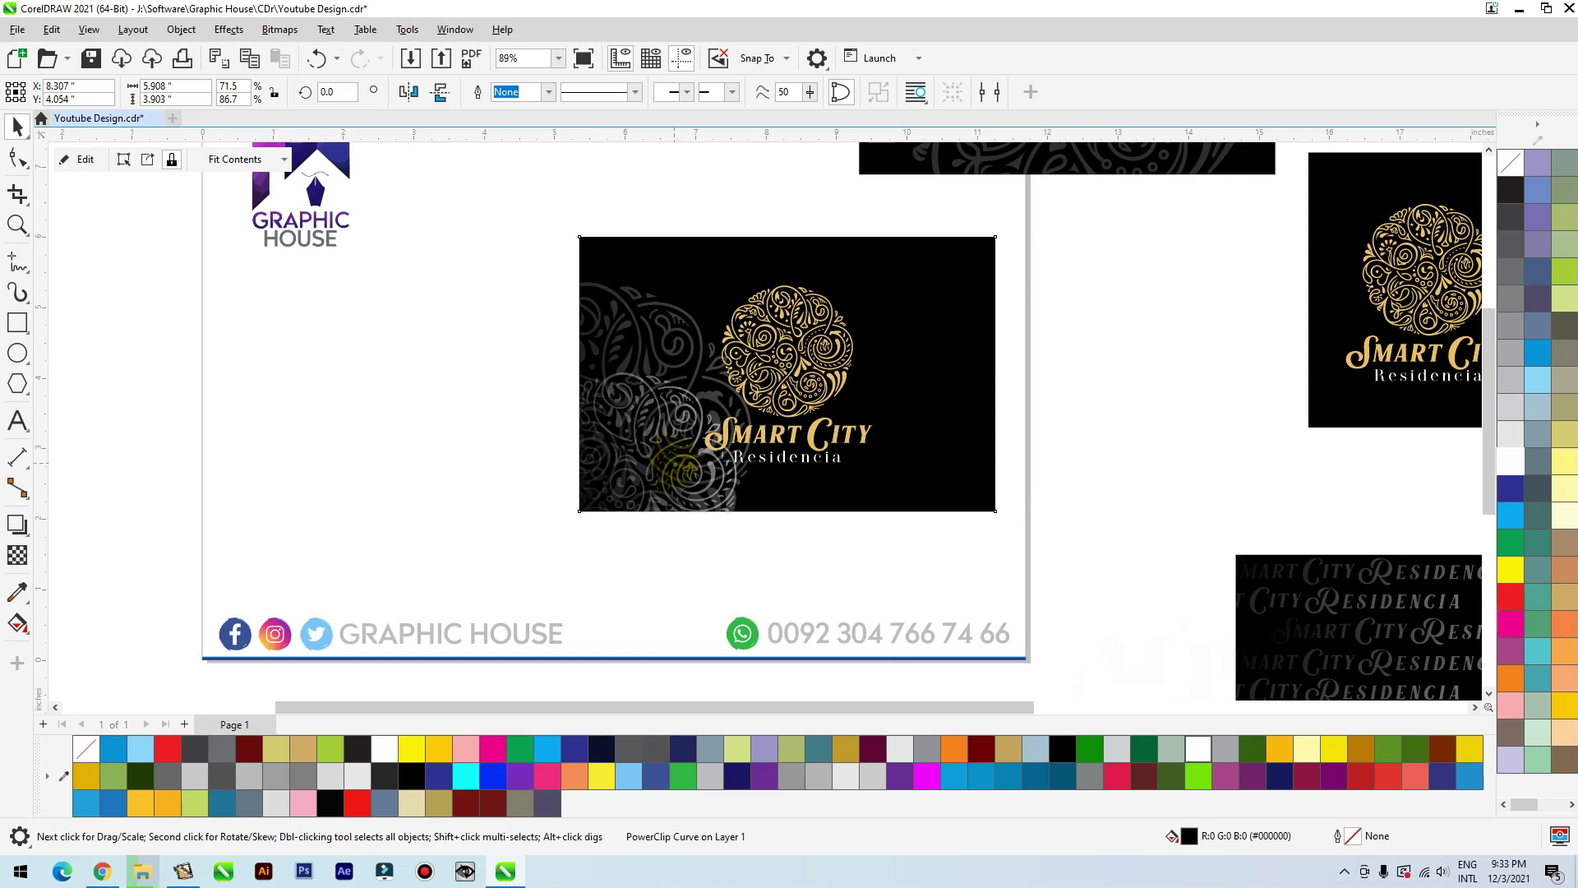
double_click(673, 457)
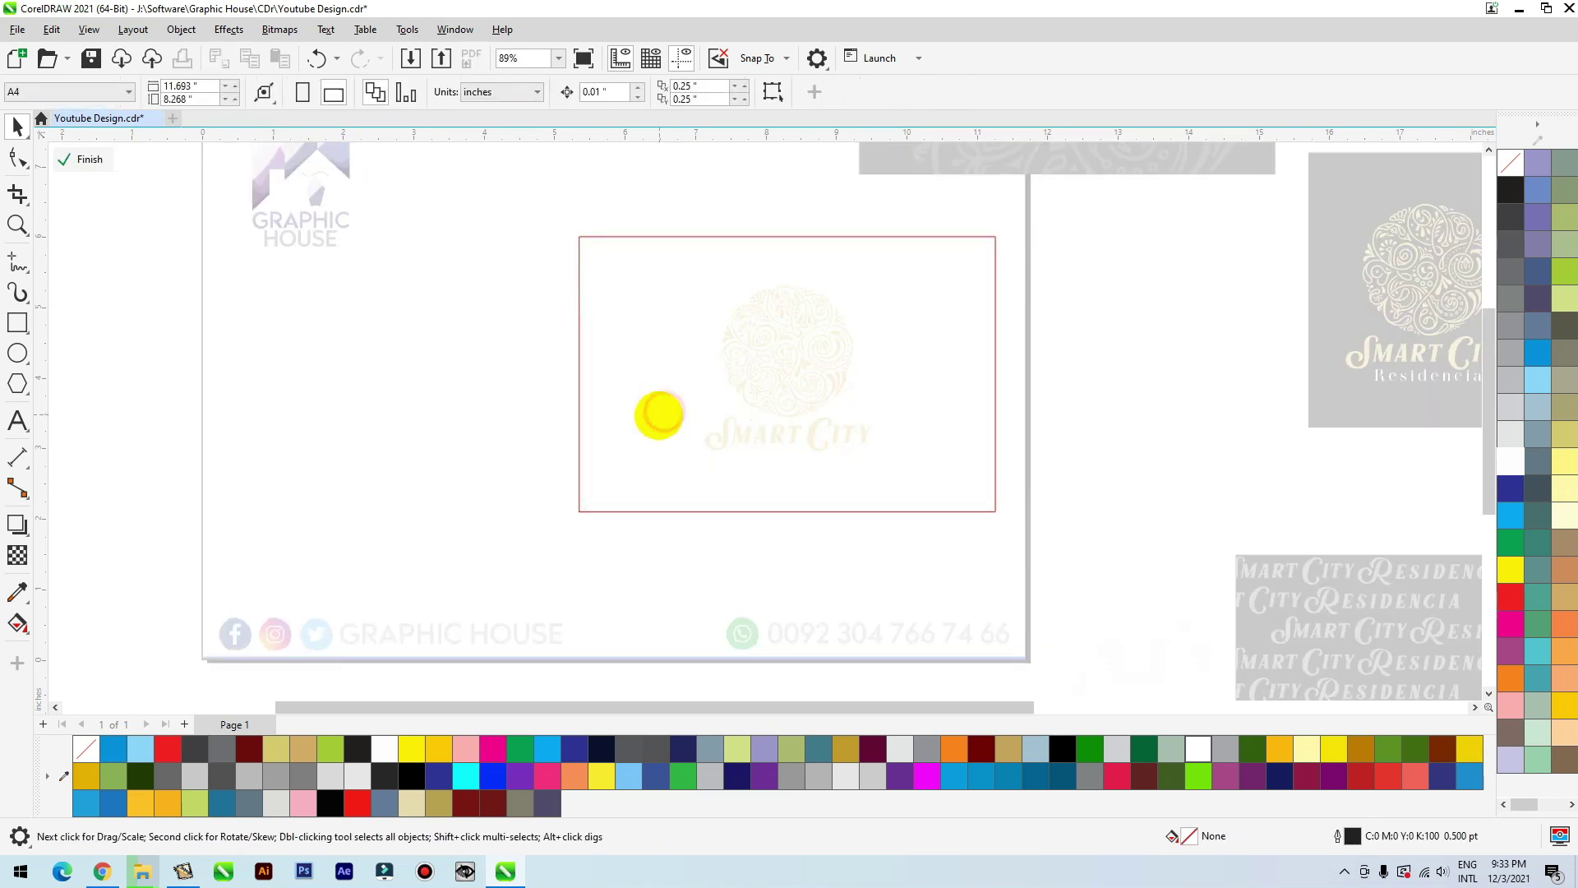
left_click(1135, 364, "ctrl")
Step: Draw a narrow full-height rectangle about 0.37 inches wide along the banner's left edge
scroll(844, 535, "down", 2)
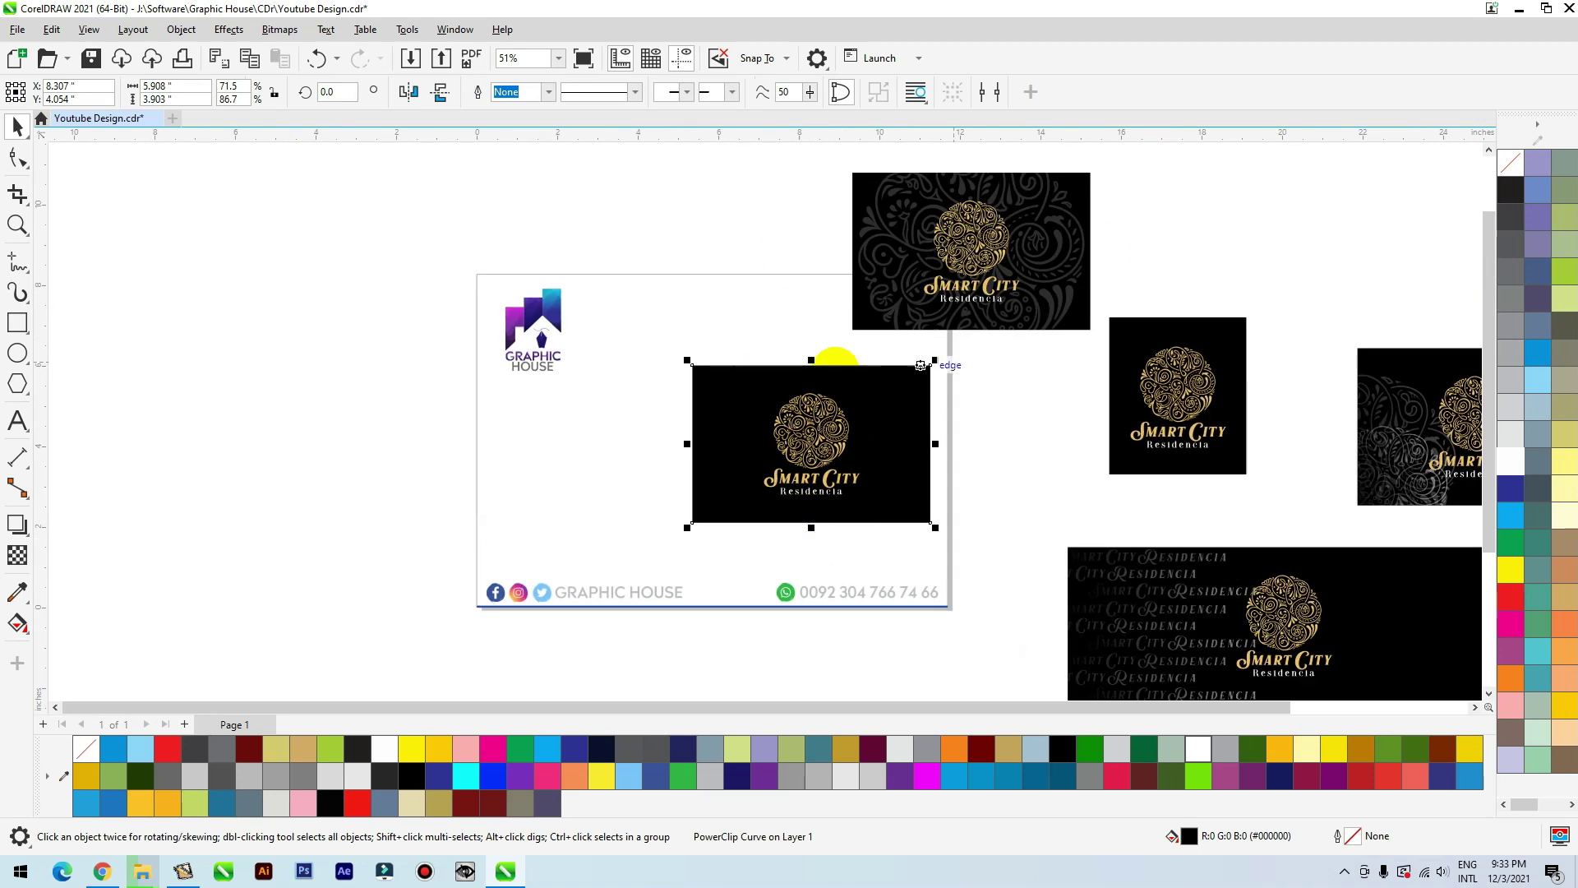
key("z")
left_click_drag(1033, 328, 606, 557)
left_click(18, 323)
left_click_drag(483, 247, 517, 605)
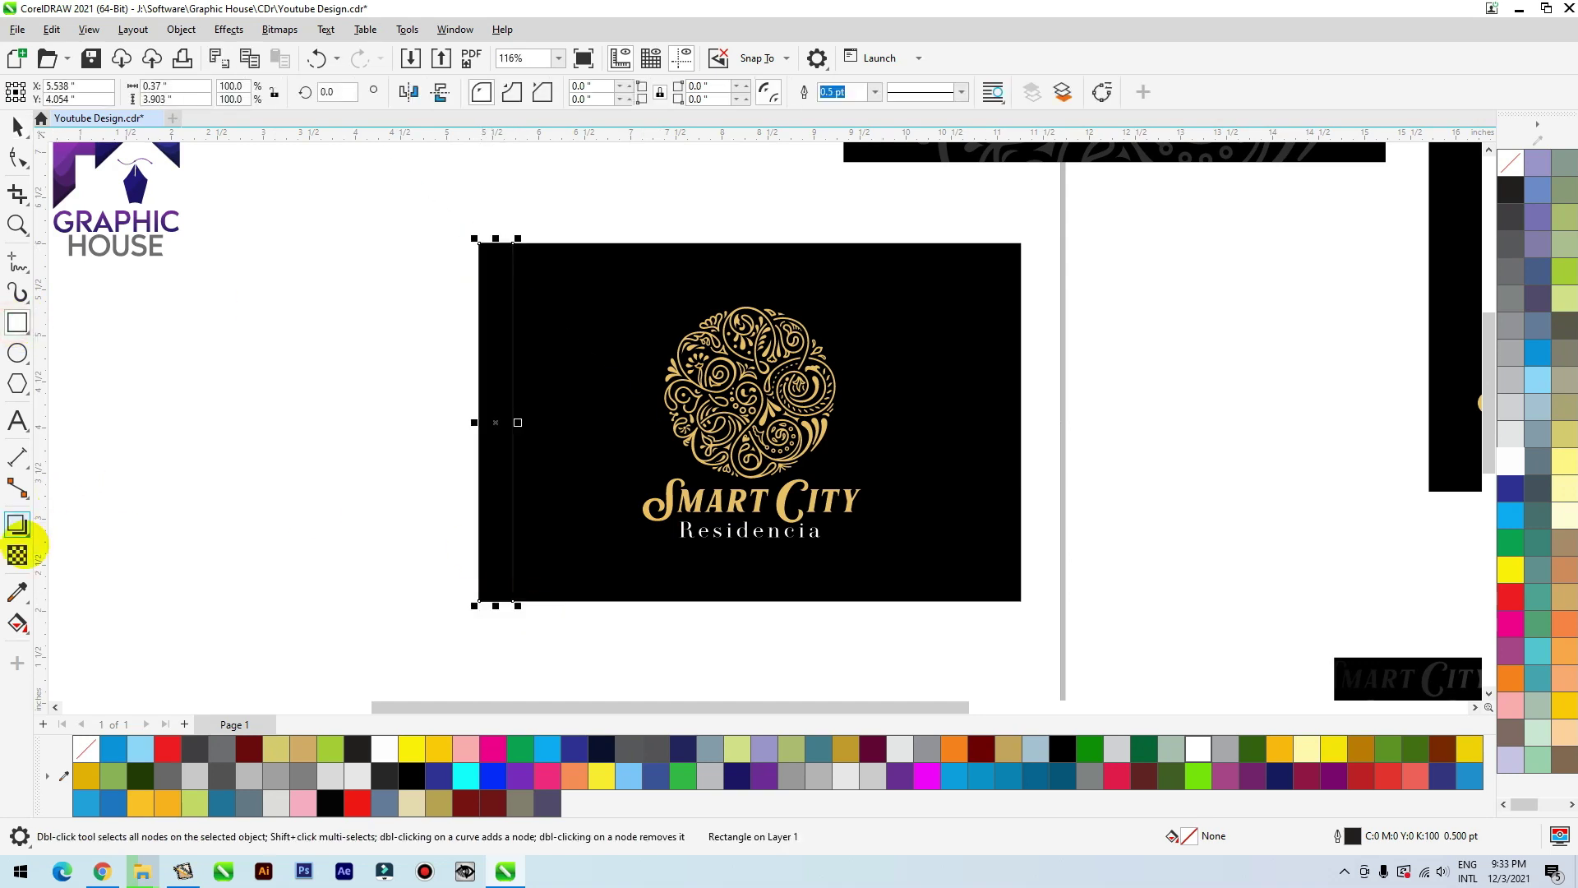
Step: Fill the narrow rectangle with the gold sampled from the logo lettering and remove its outline
left_click(17, 592)
left_click(789, 499)
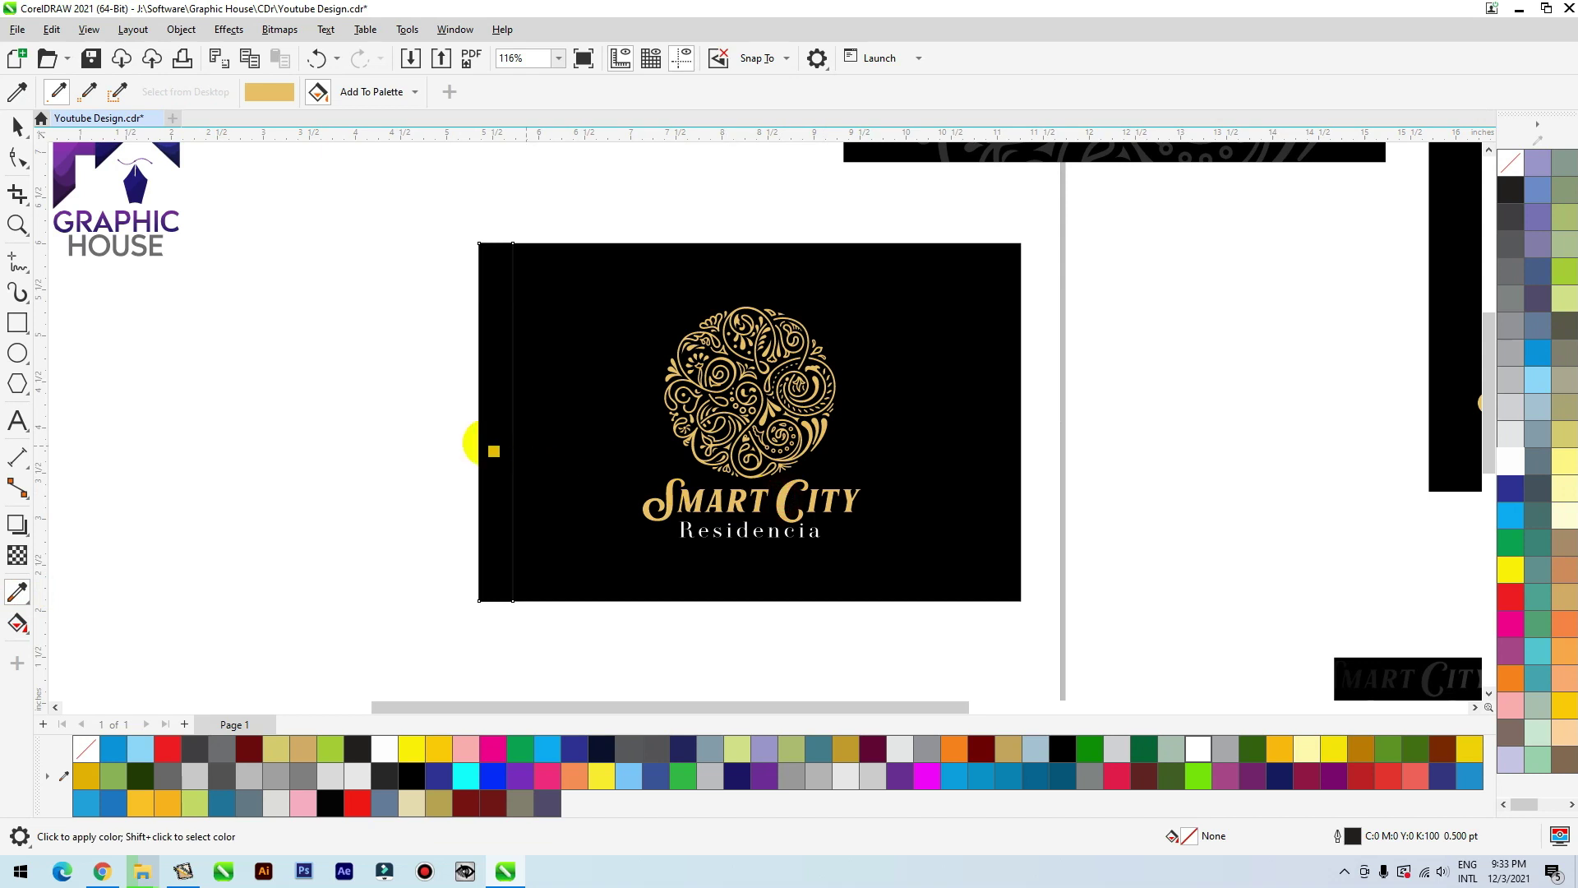
left_click(491, 448)
key("space")
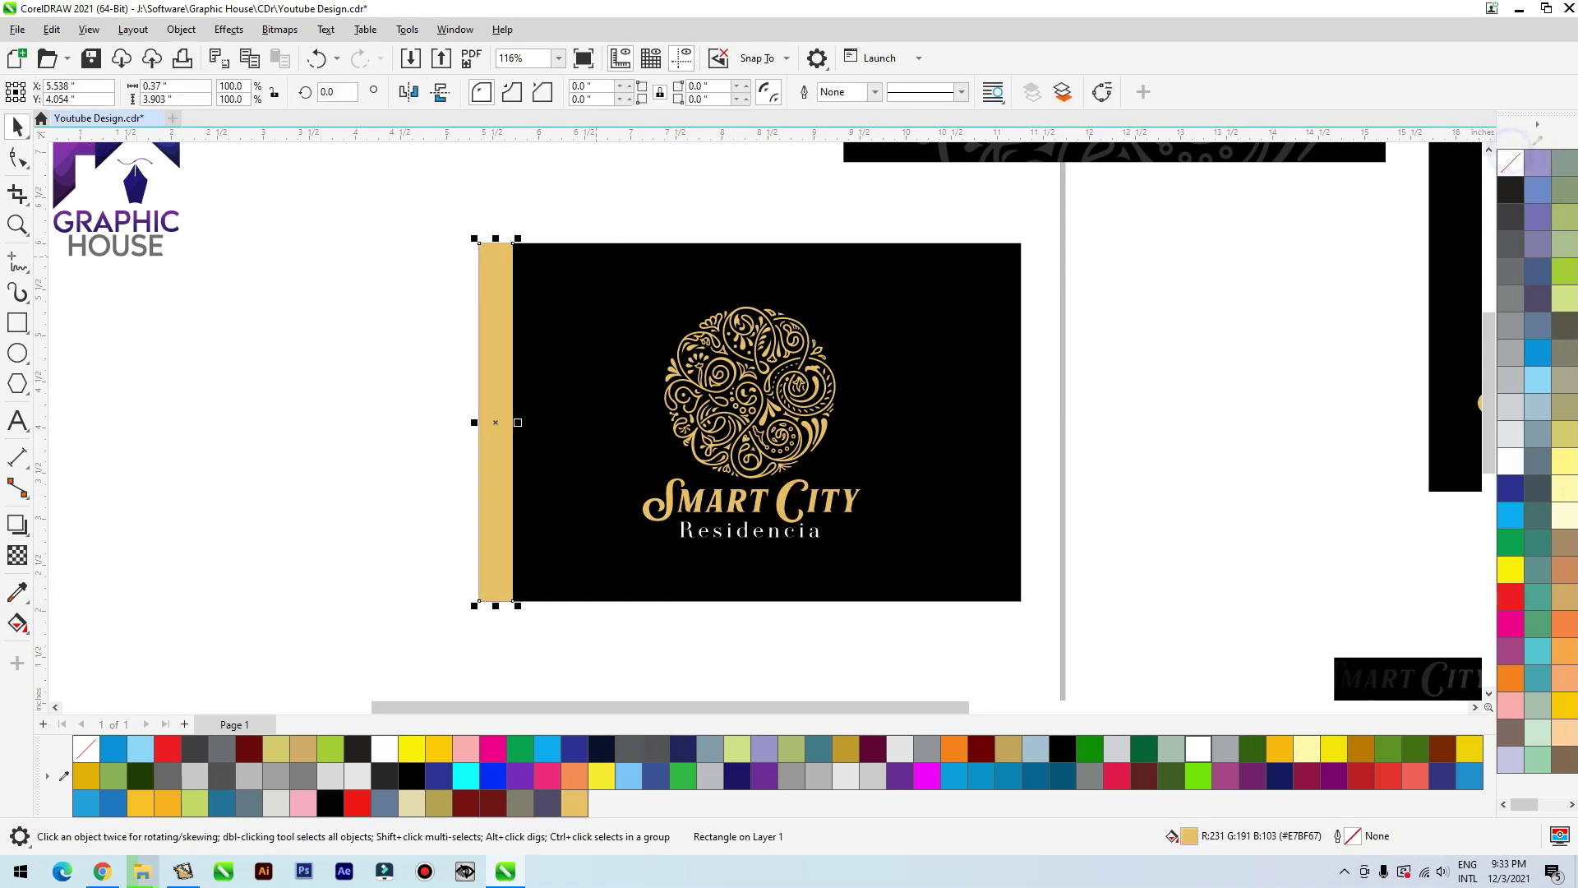
Step: Narrow the gold strip on the banner's left edge to about 0.12 inches and fade it to transparent towards the top
left_click_drag(518, 423, 494, 423)
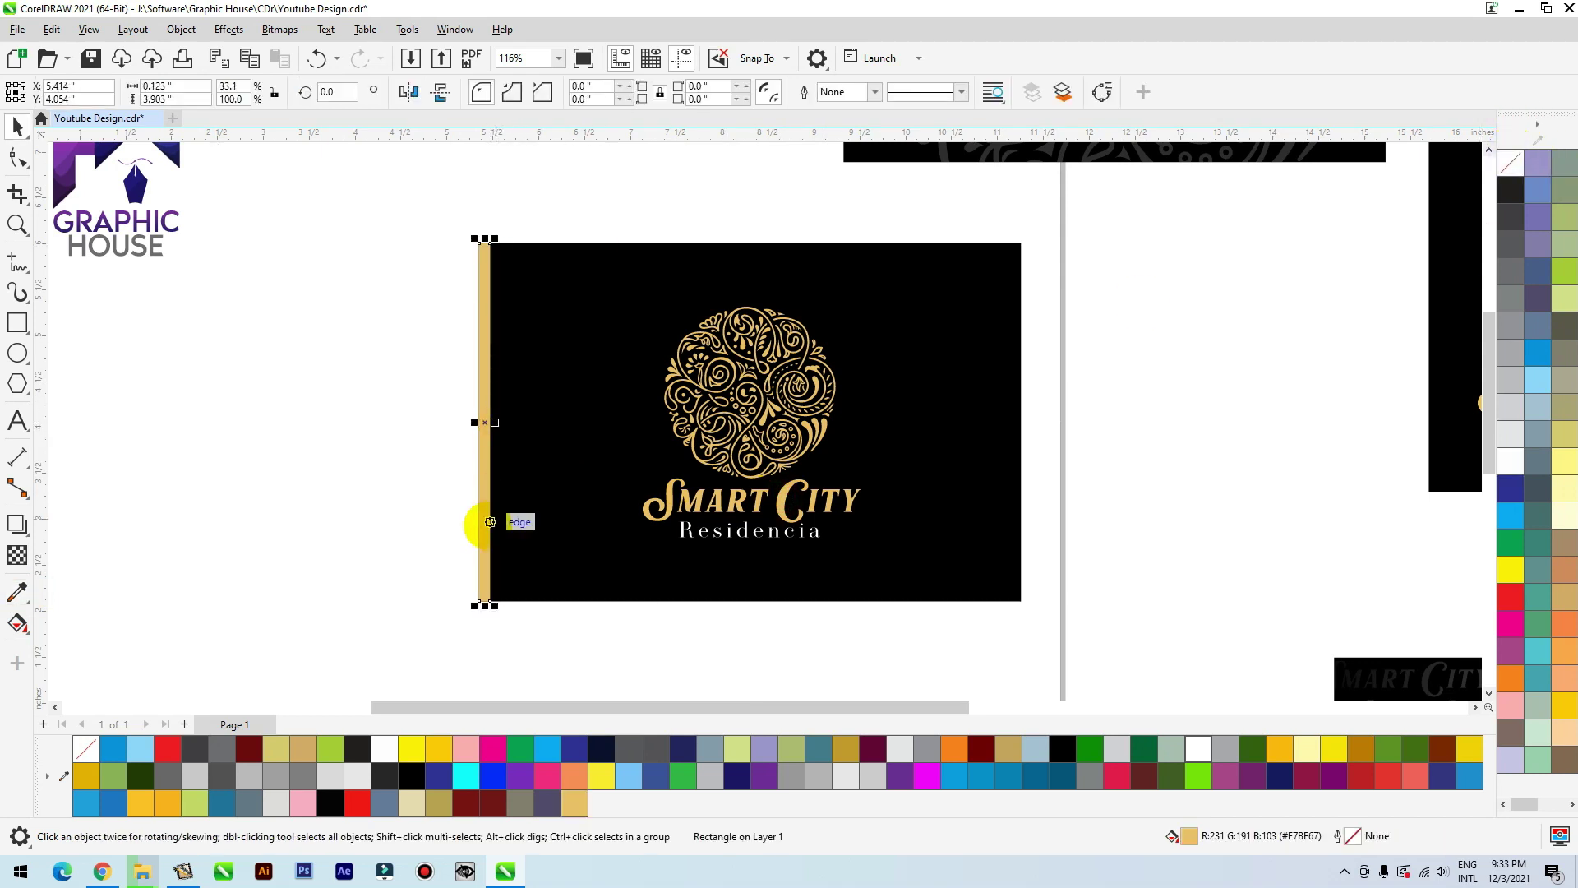
left_click(17, 554)
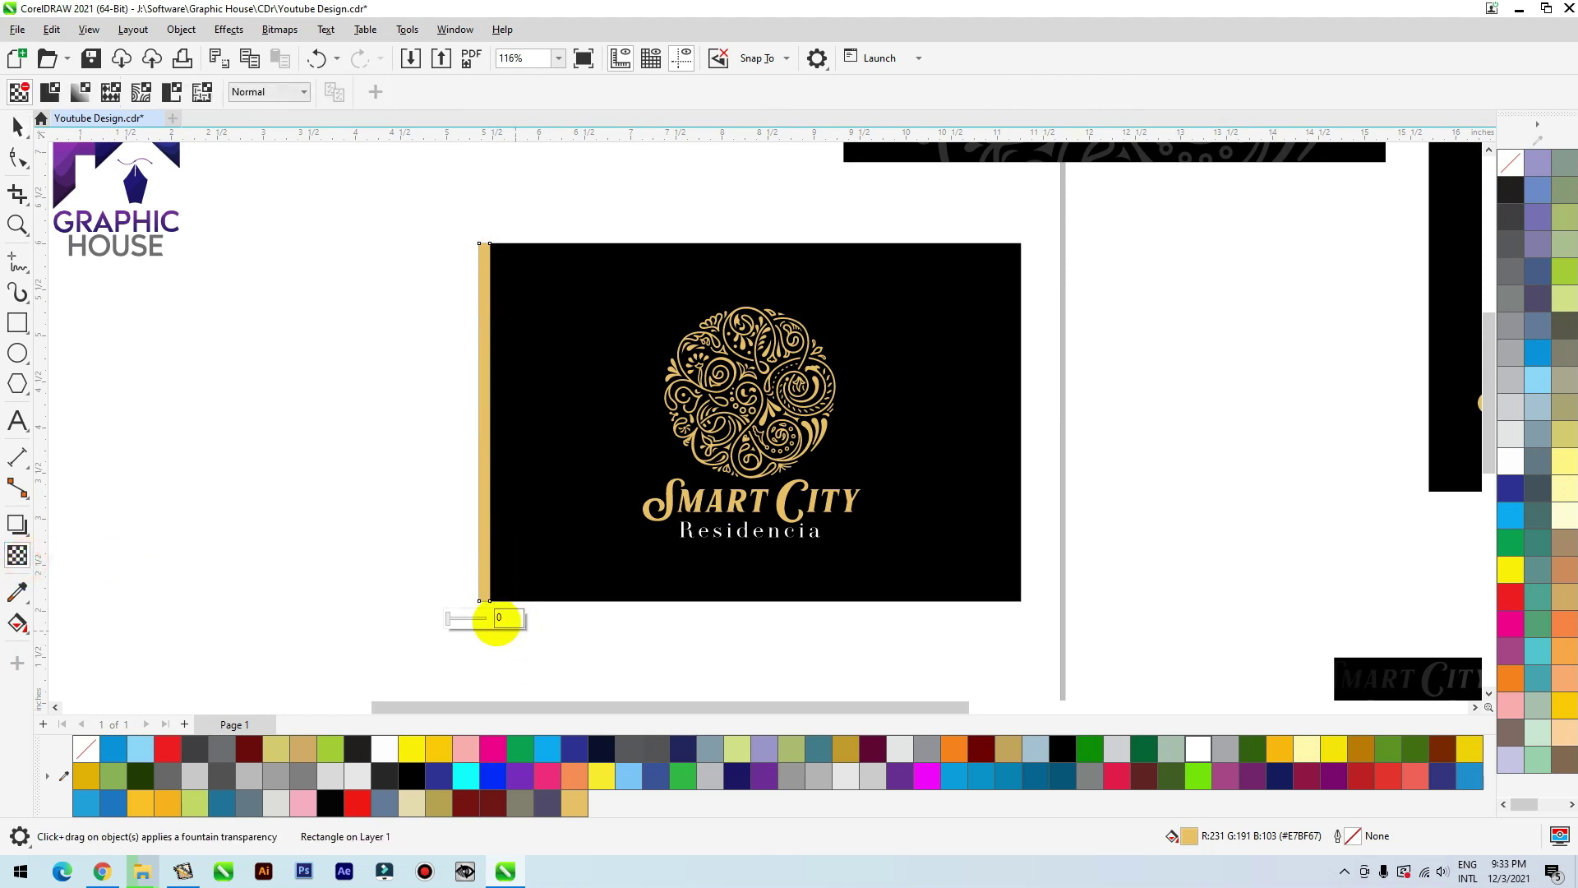
left_click_drag(485, 597, 490, 258)
Step: Place a copy of the faded strip to the right of the gold one and fill the copy with white
key("space")
left_click(599, 303)
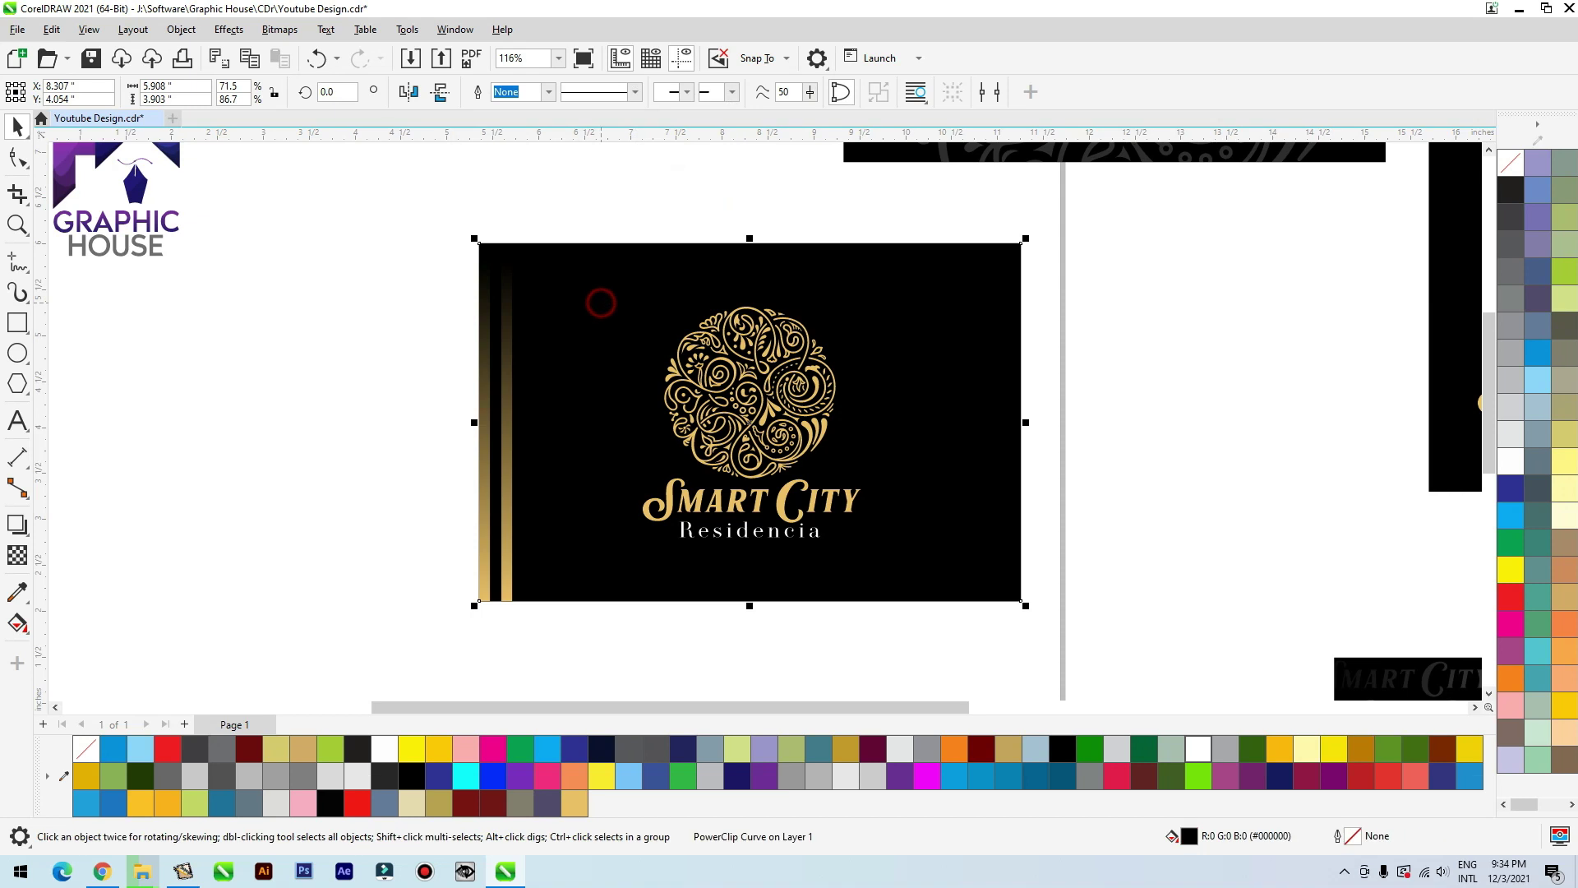
left_click(507, 528)
left_click(1514, 457)
Step: Move the white strip closer to the gold strip and centre it vertically on the banner
key("F2")
left_click_drag(771, 347, 454, 552)
mouse_move(623, 458)
left_mouse_down()
mouse_move(567, 461)
mouse_move(603, 469)
left_mouse_up()
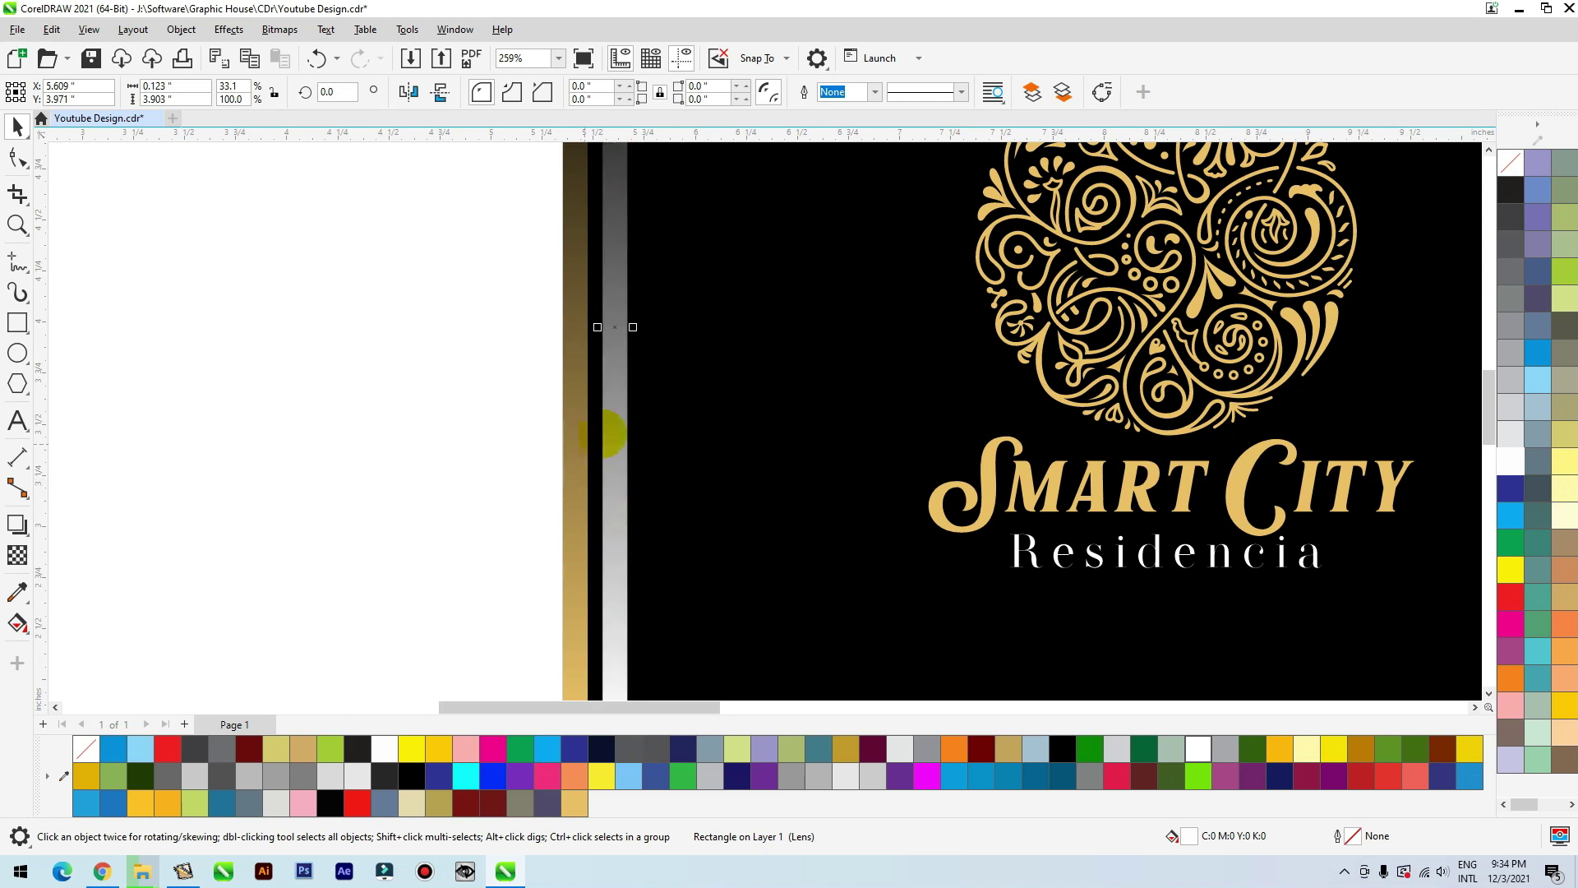
scroll(604, 431, "down", 2)
key("Left")
key("Left")
key("Left")
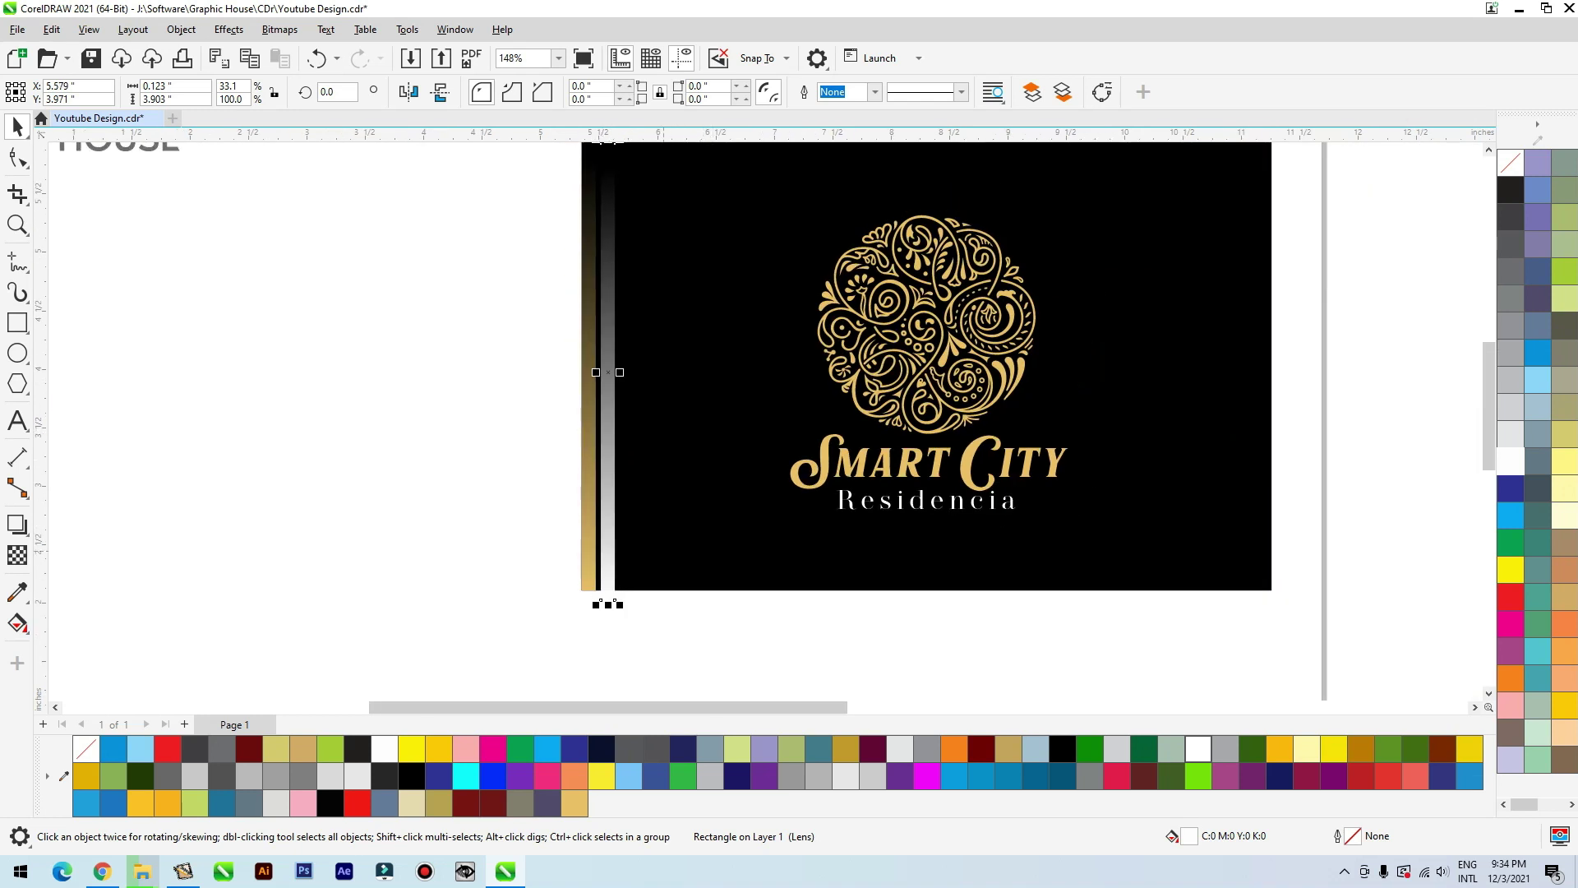
left_click(669, 553, "shift")
key("e")
Step: Group the gold and white strips and place a copy of the pair aligned with the banner's right edge
left_click(682, 660)
left_click_drag(694, 660, 405, 7)
key("ctrl+g")
left_click_drag(609, 498, 663, 499)
right_click(663, 498)
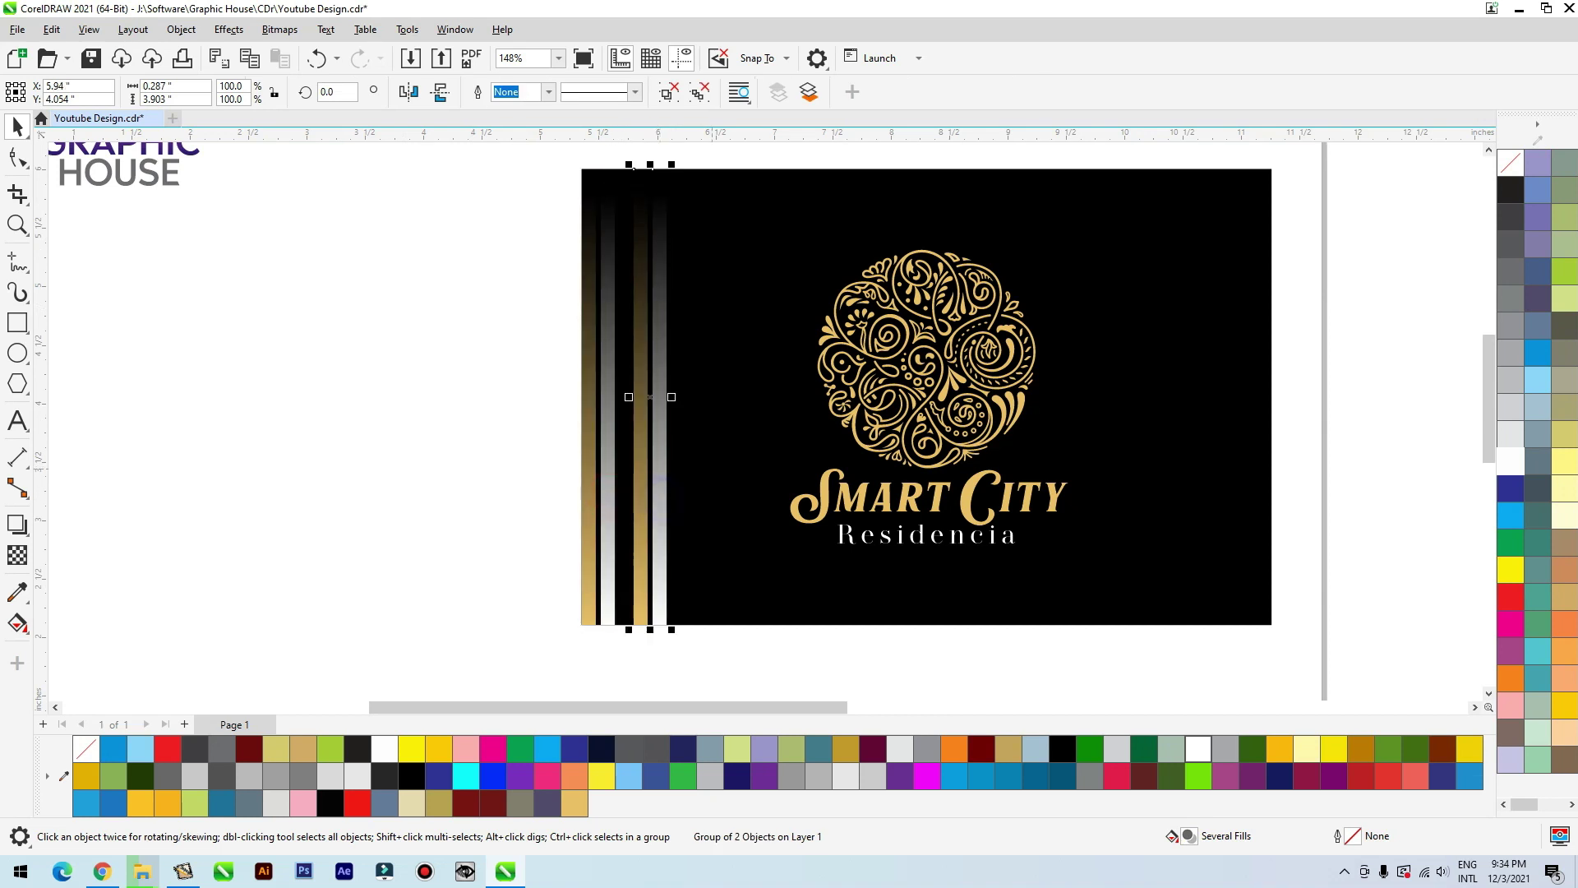
left_click(714, 466, "shift")
key("r")
Step: Mirror the strip pair on the banner's right edge vertically so that it fades downwards
left_click(1449, 359)
left_click(1245, 421)
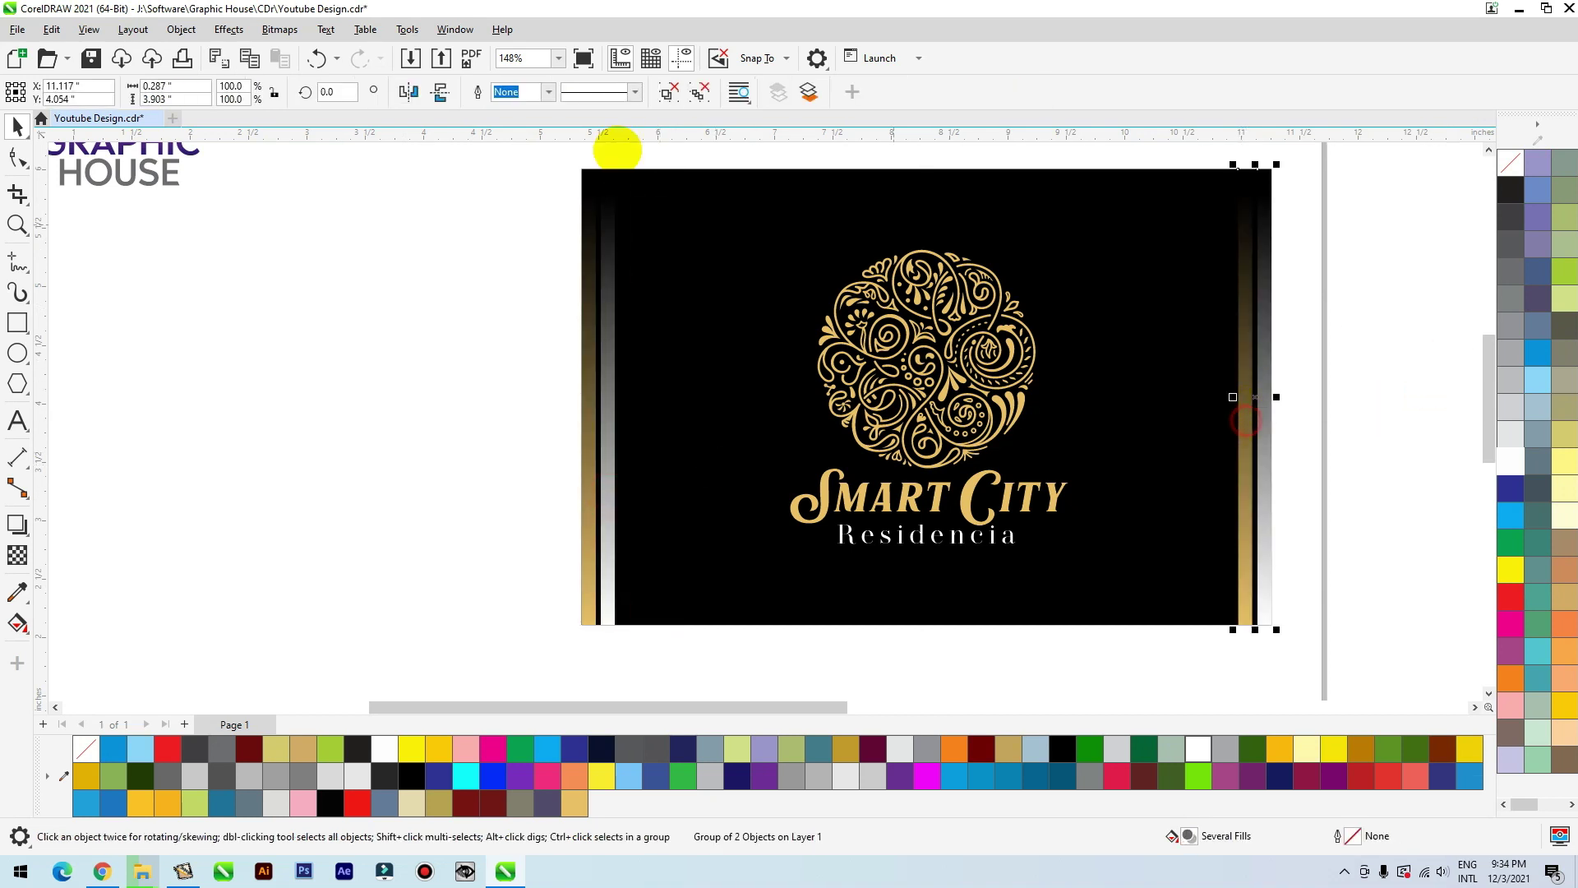
left_click(442, 95)
left_click(1348, 304)
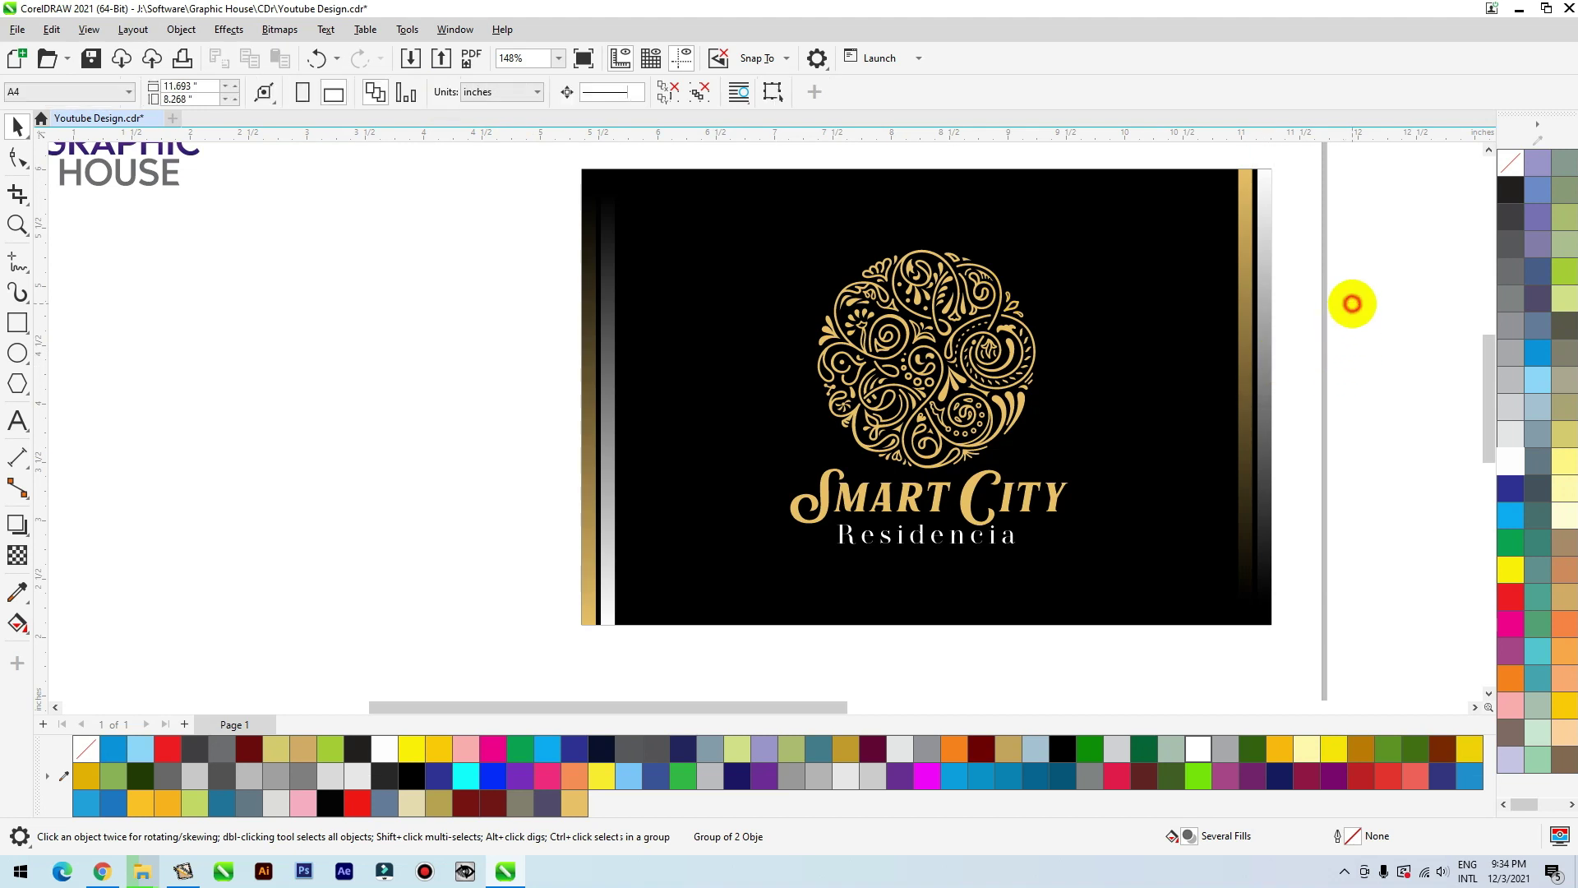
Step: Place a copy of the whole strip-edged banner with its logo to the left of the original, partly off the page
scroll(1029, 372, "down", 3)
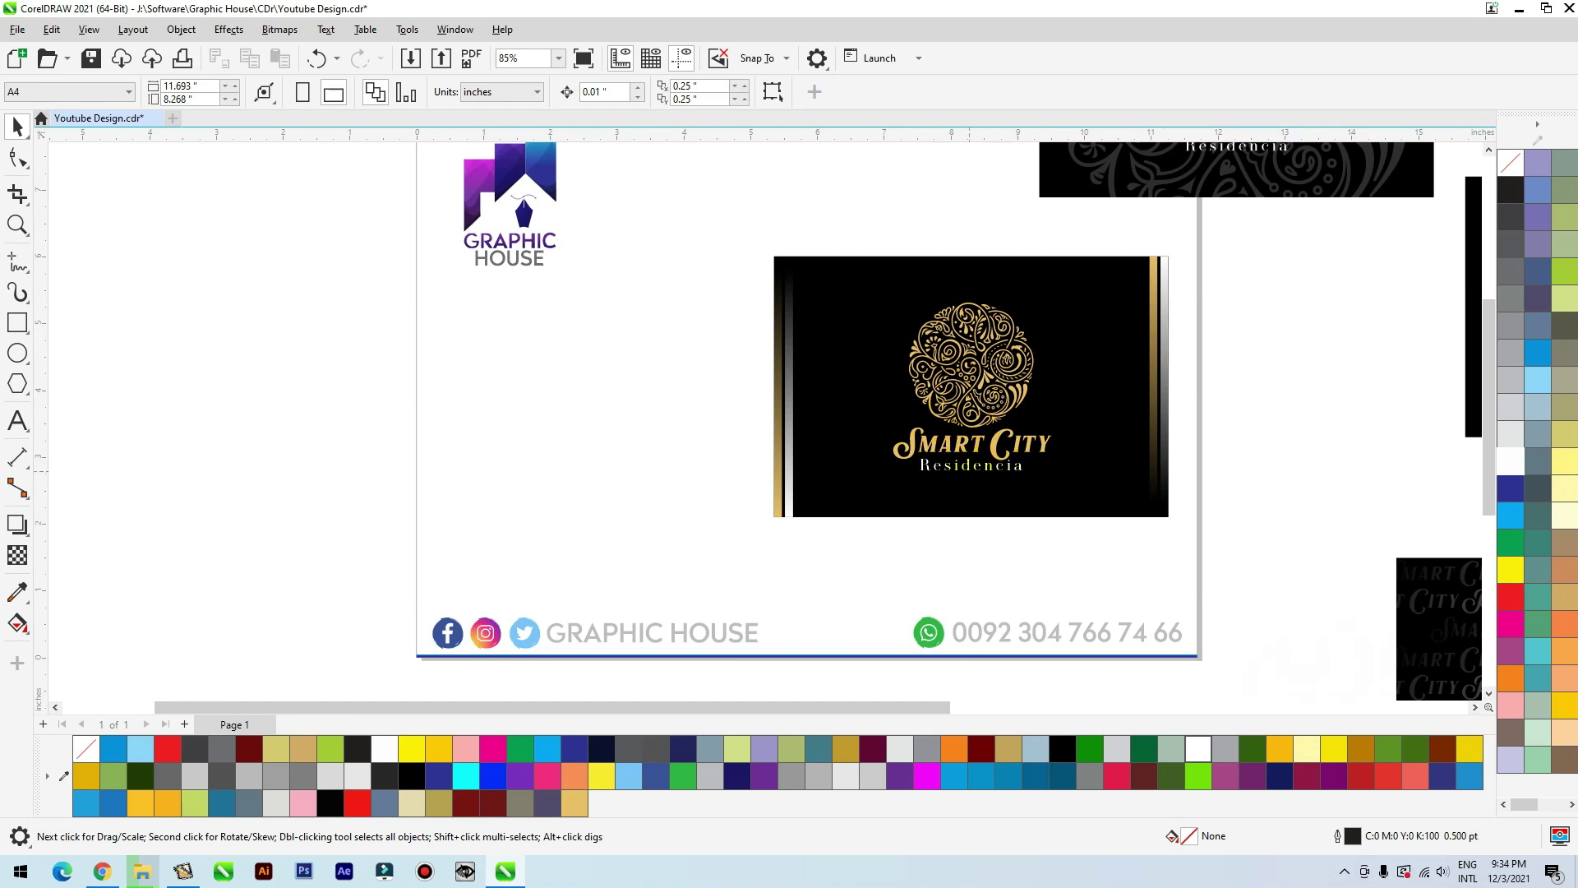
left_click_drag(1190, 248, 706, 565)
left_click_drag(996, 450, 341, 471)
key("Escape")
Step: Replace the right-edge strip pair on the original banner with evenly spaced duplicates of the left pair across its full width
left_click(1156, 336)
left_click_drag(1156, 336, 794, 460)
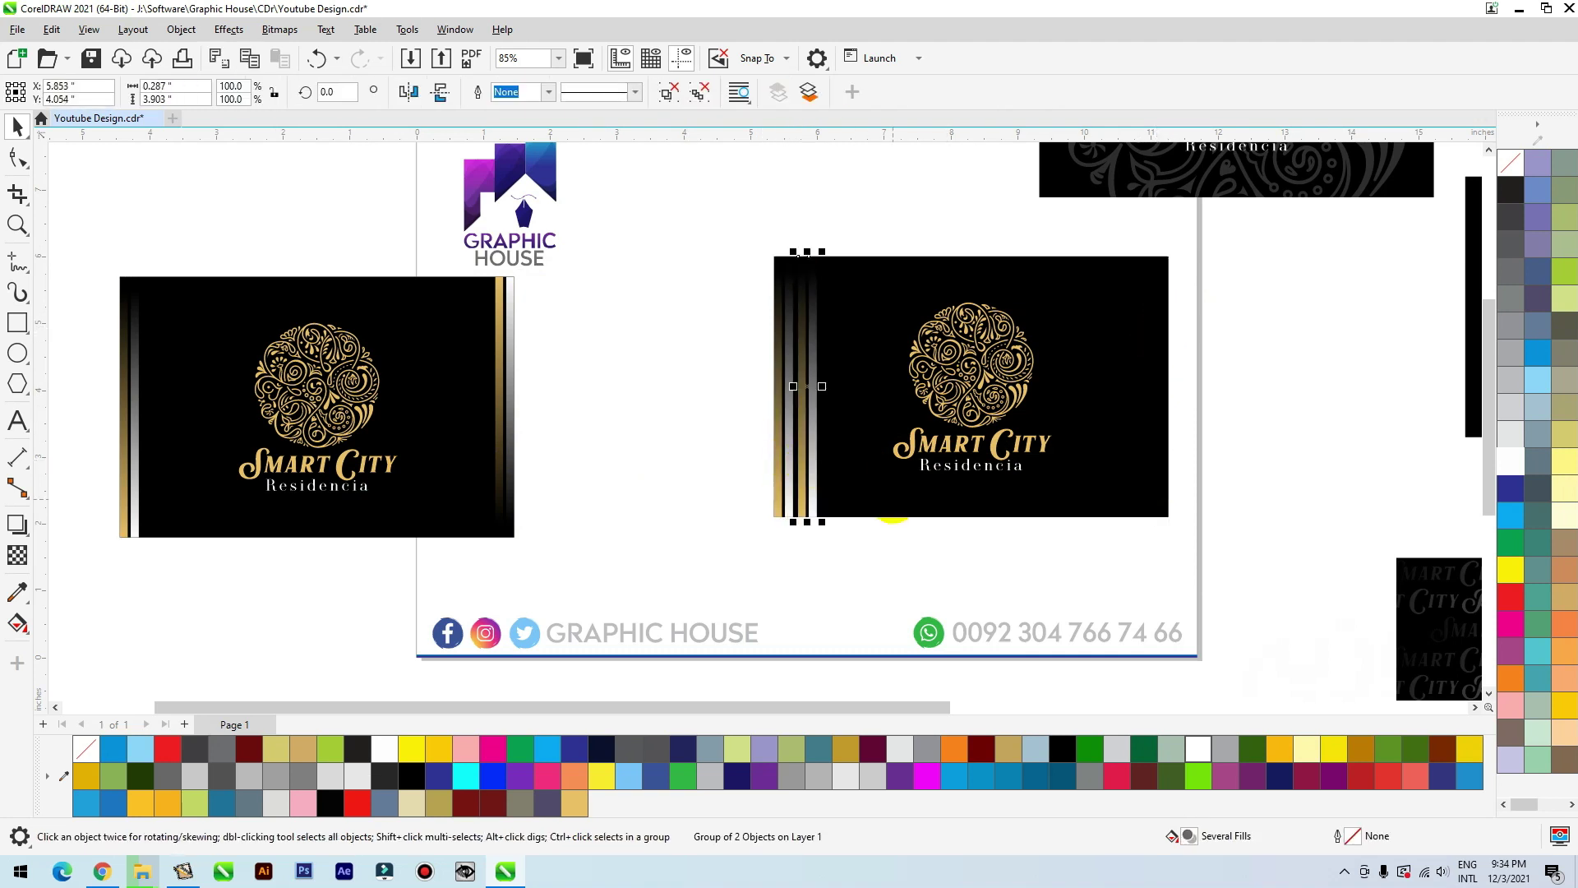
key("ctrl+d")
key("ctrl+d")
key("ctrl+d")
key("ctrl+d")
key("ctrl+d")
key("ctrl+d")
key("ctrl+d")
key("ctrl+d")
key("ctrl+d")
key("ctrl+d")
key("ctrl+d")
key("ctrl+d")
key("ctrl+d")
key("ctrl+d")
key("ctrl+d")
key("ctrl+d")
key("ctrl+d")
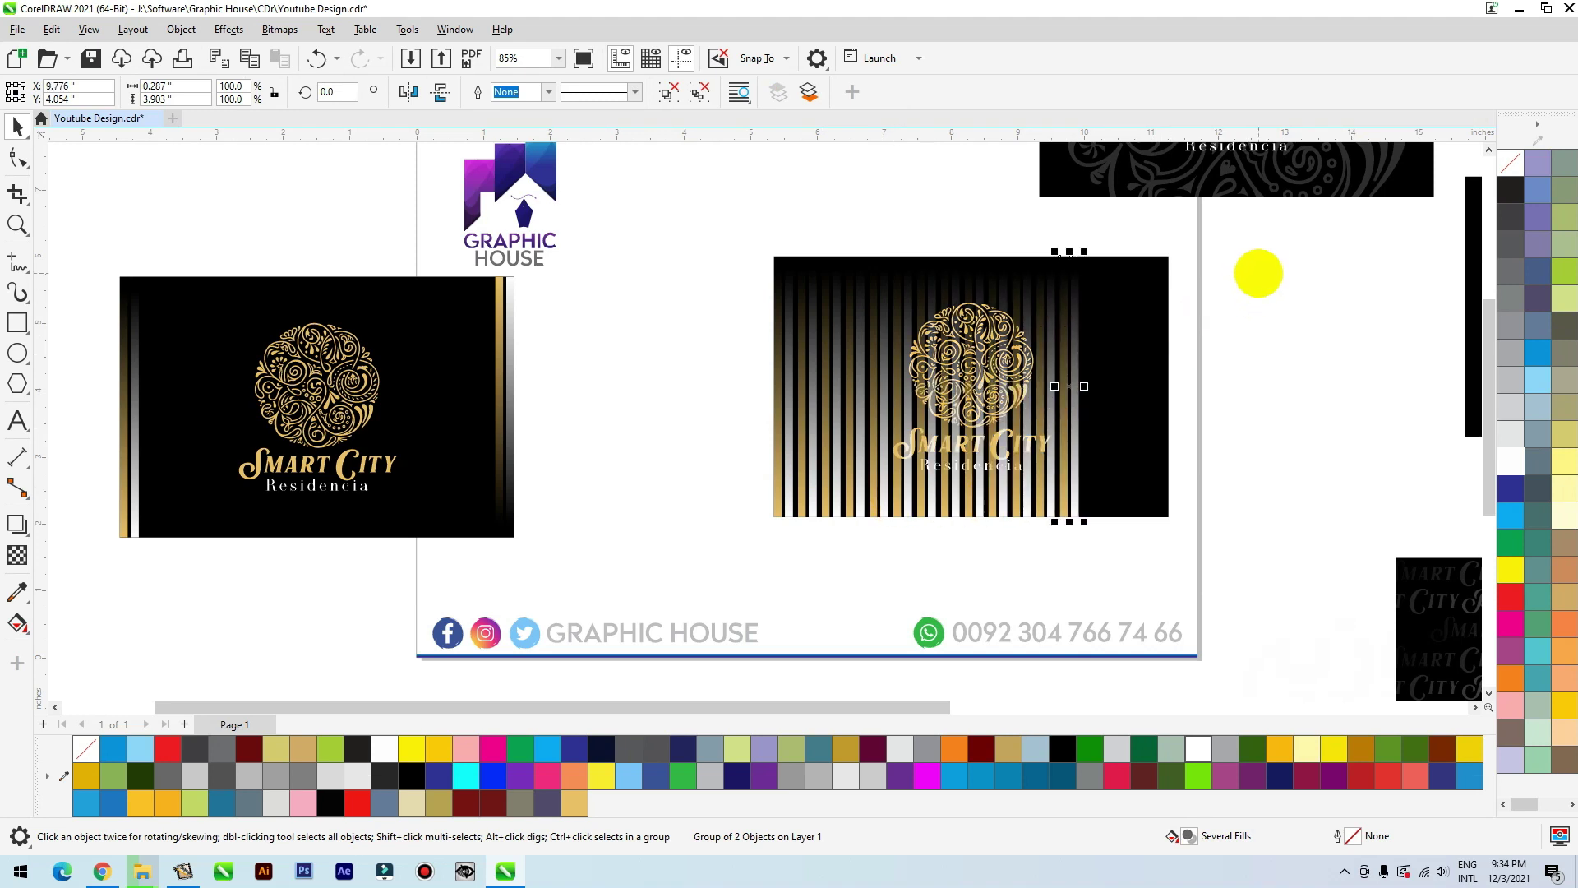
key("ctrl+d")
key("ctrl+d")
key("ctrl+d")
key("ctrl+d")
key("ctrl+d")
key("ctrl+d")
Step: Group all the stripe pairs into one object, cutting the logo out first and pasting it back in place
left_click_drag(1266, 277, 867, 469)
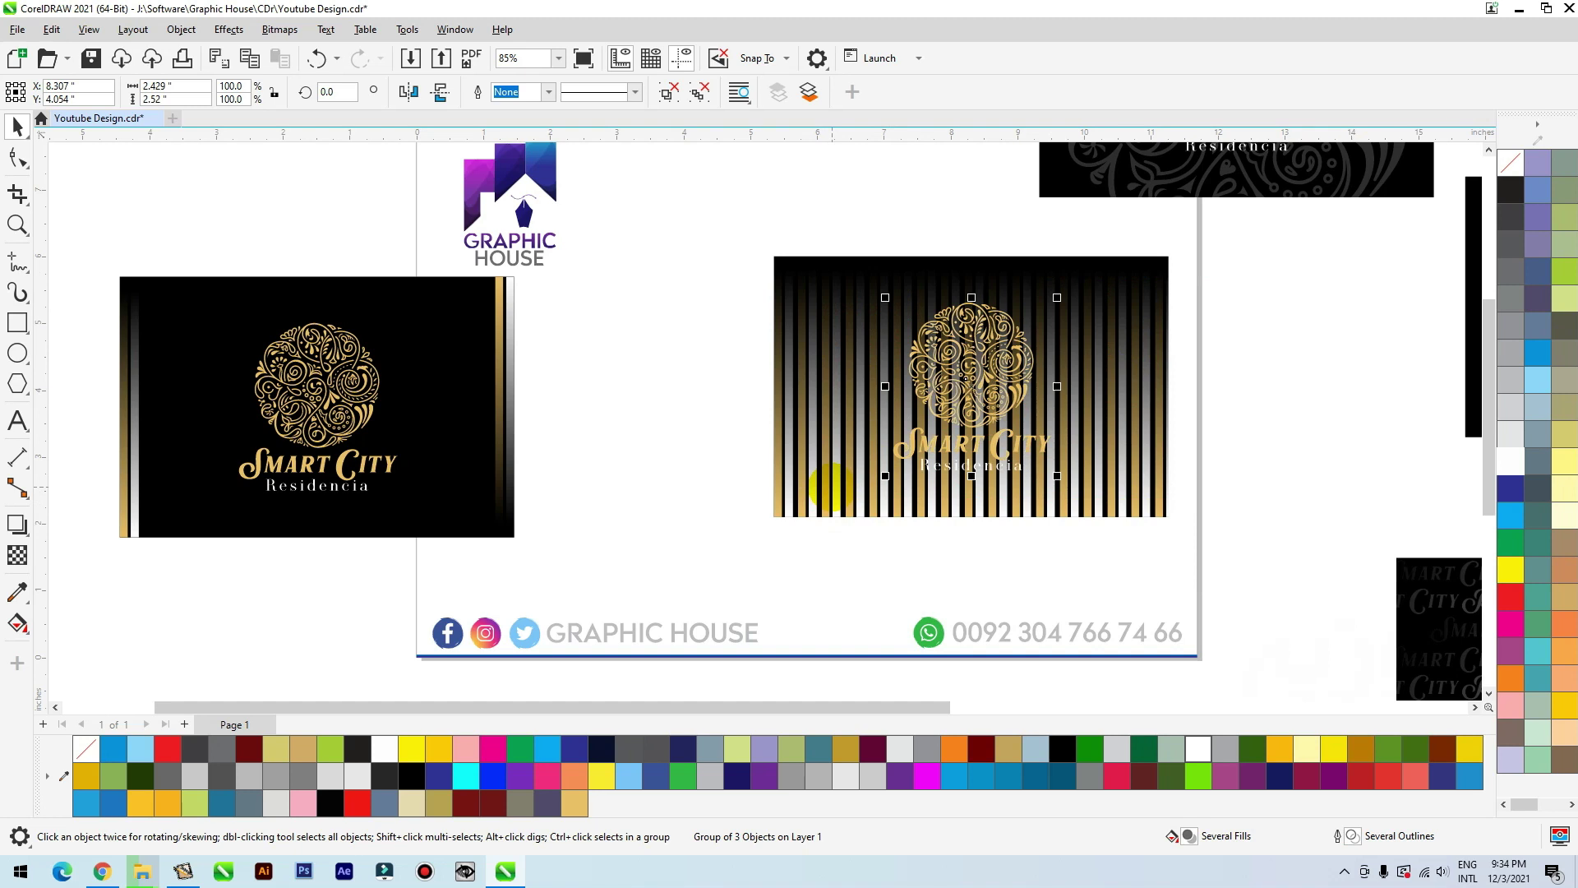
key("Delete")
left_click(1097, 427)
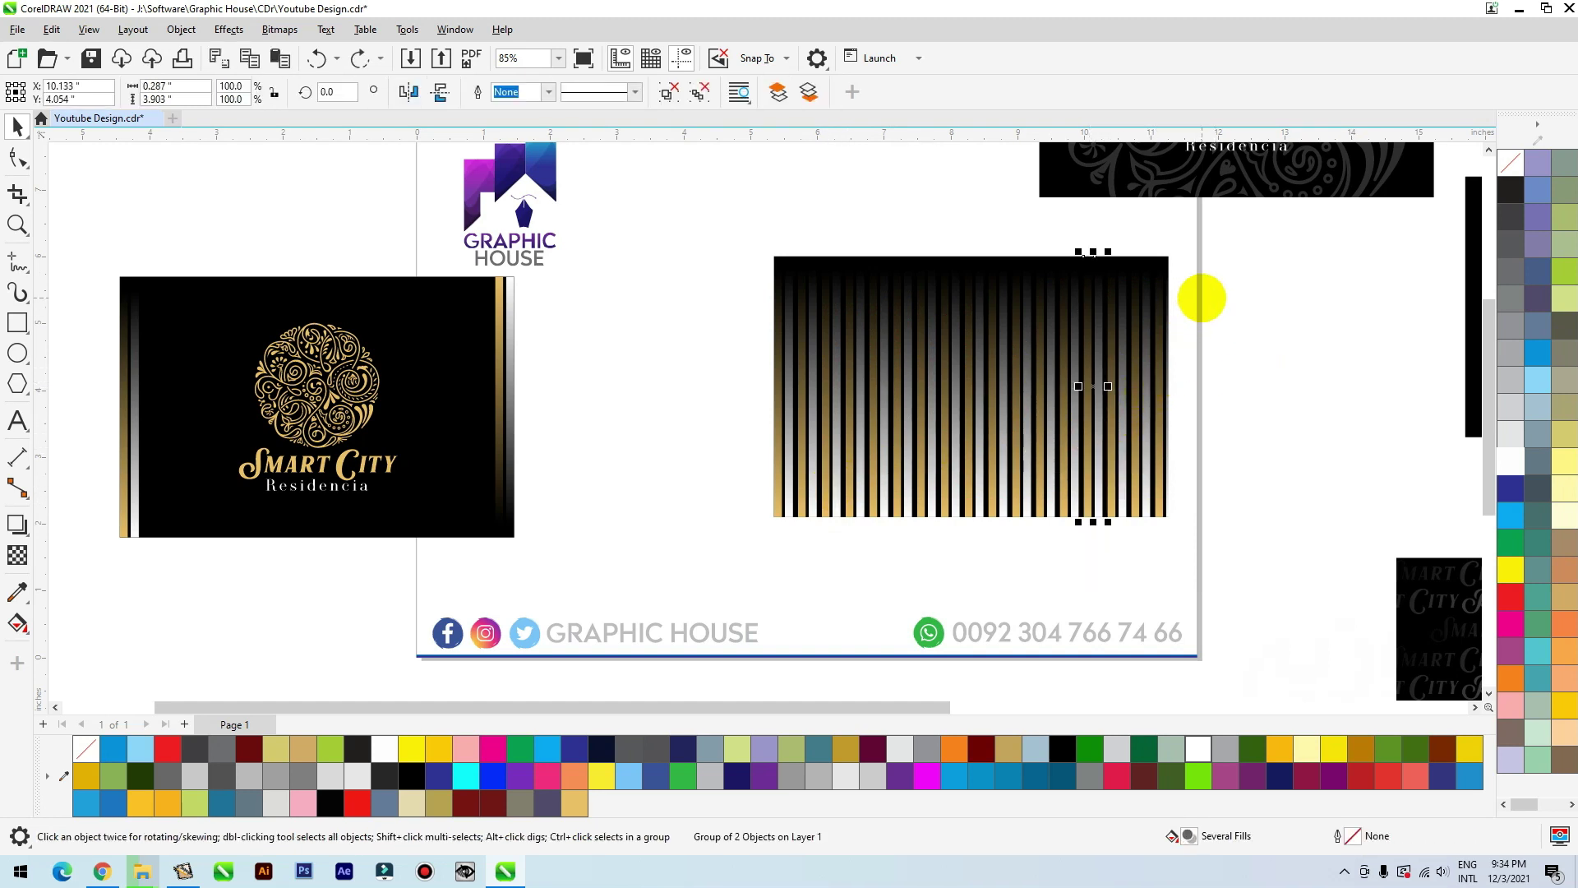
left_click_drag(1212, 236, 672, 149)
key("ctrl+g")
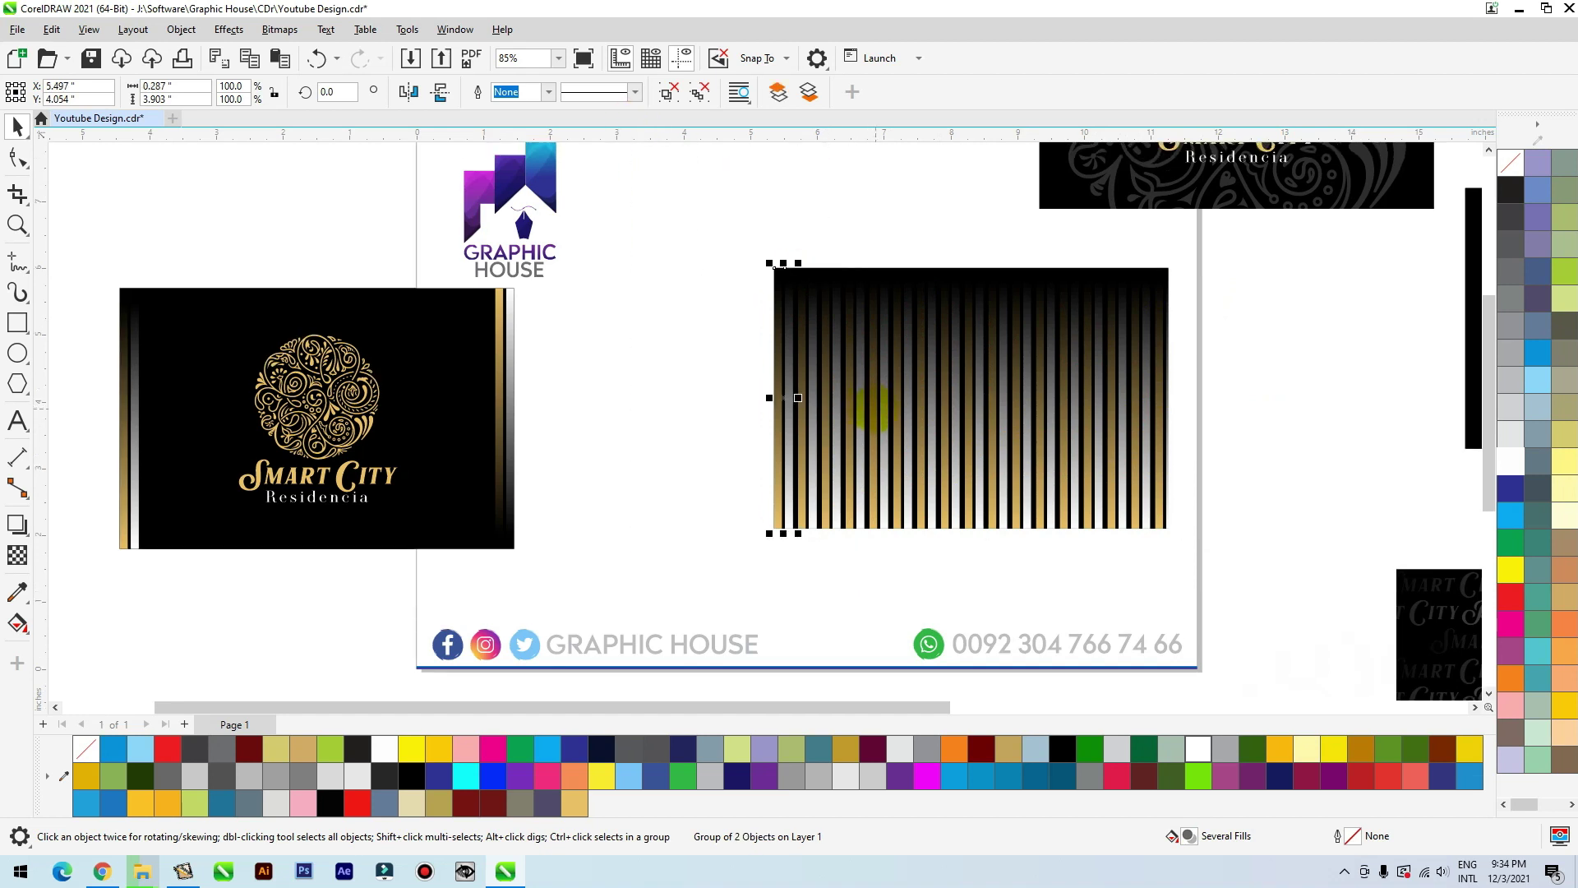
left_click(976, 380, "shift")
key("ctrl+g")
left_click_drag(973, 377, 656, 394)
key("ctrl+z")
key("ctrl+v")
left_click(1277, 321)
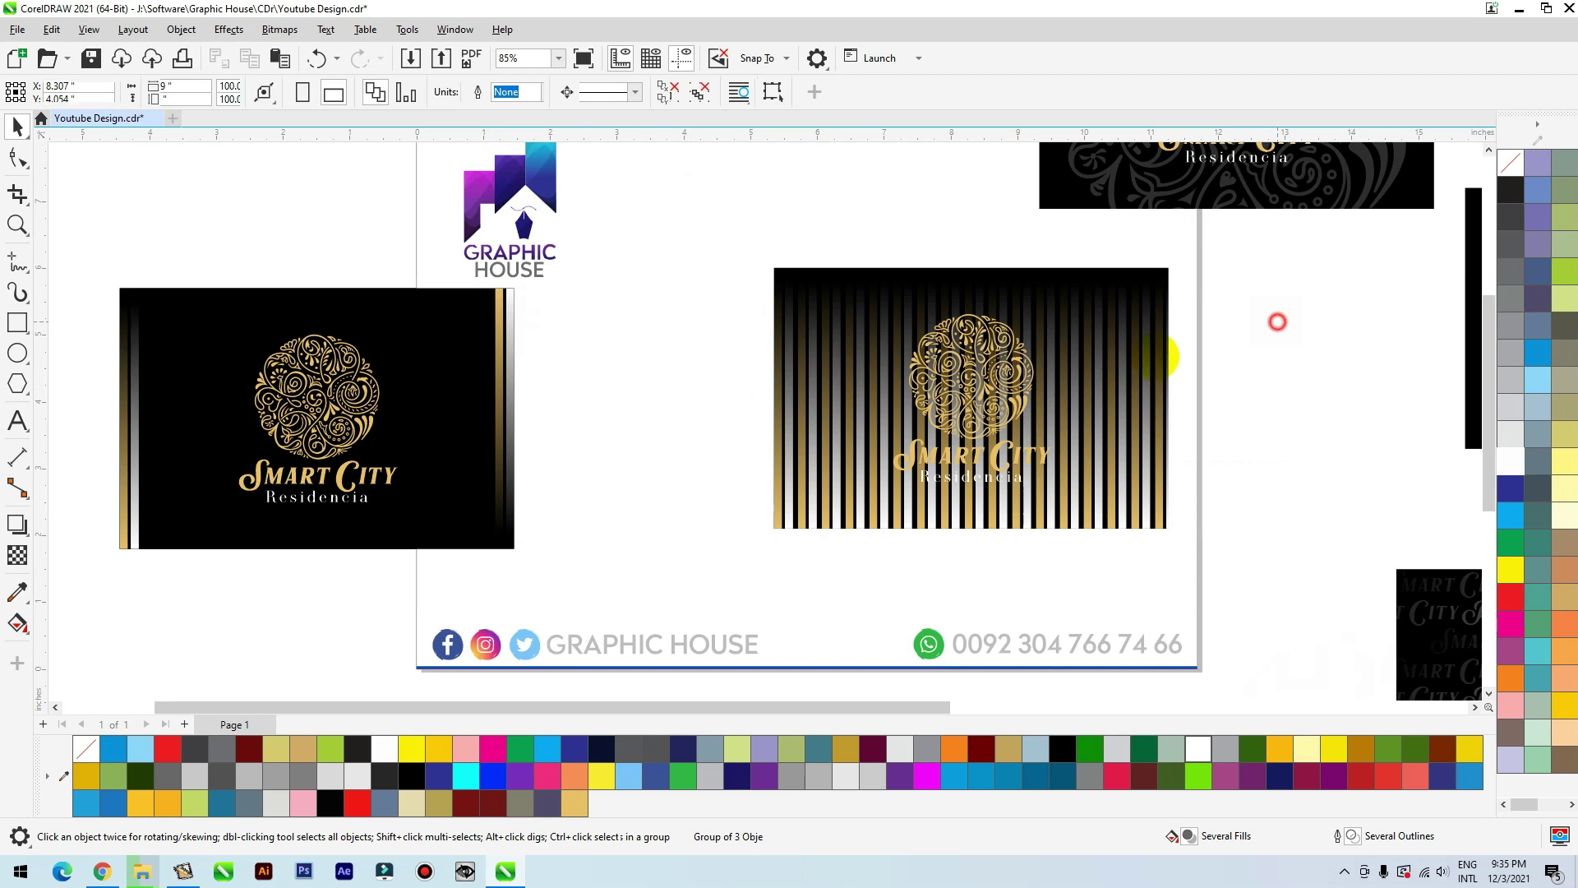
Step: Shrink the stripe group from the top to about 0.97 inches high along the banner's bottom edge
left_click(1103, 434)
left_click(995, 231)
left_click_drag(989, 293, 973, 458)
key("ctrl+z")
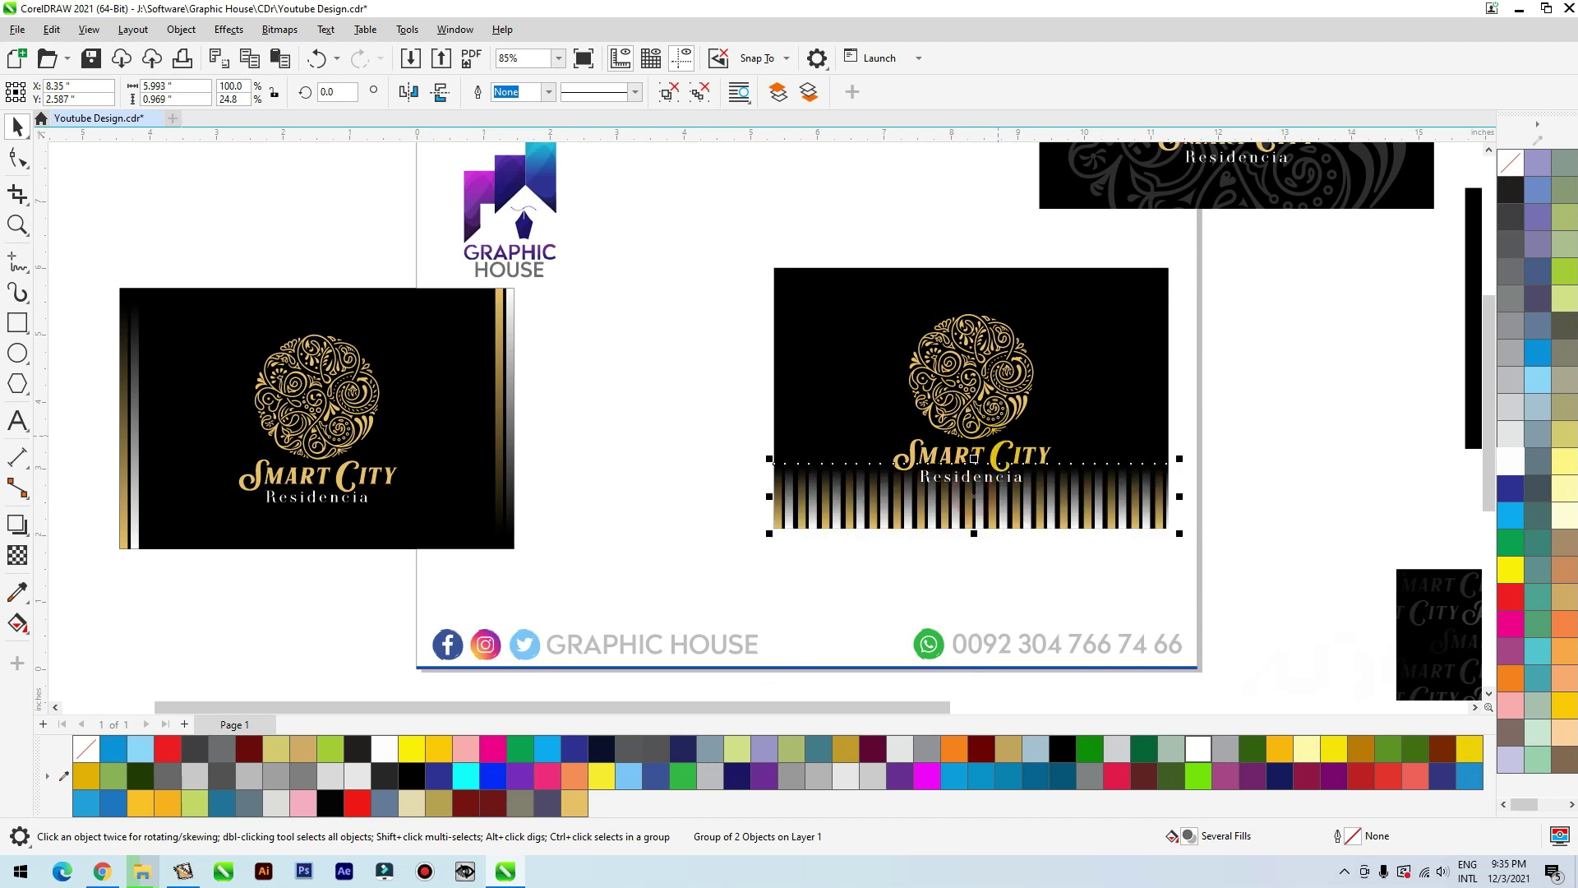
Step: Create a vertically mirrored copy of the short stripe group along the banner's top edge
left_click_drag(974, 533, 982, 452)
right_click(982, 452)
left_click(1110, 364)
left_click(1274, 359)
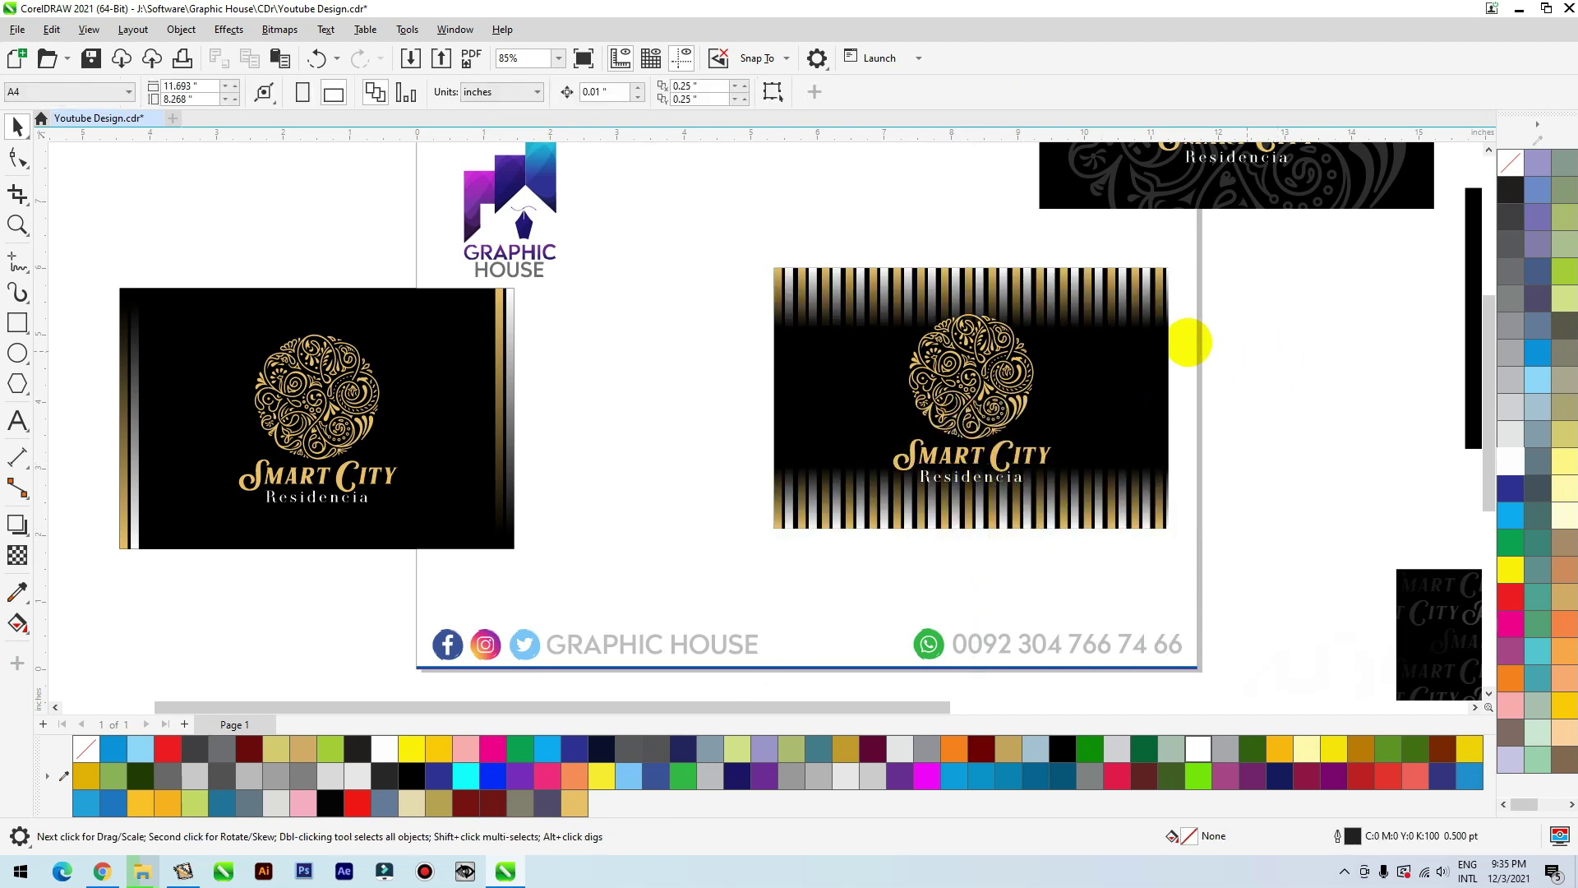
Step: Stretch the upper and lower stripe groups outward beyond the banner's edges, the lower one to about 2.77 inches high
left_click(974, 267)
left_click_drag(974, 263, 974, 164)
left_click(1030, 524)
left_click_drag(974, 534, 975, 653)
left_click_drag(1021, 589, 1021, 556)
left_click(1250, 447)
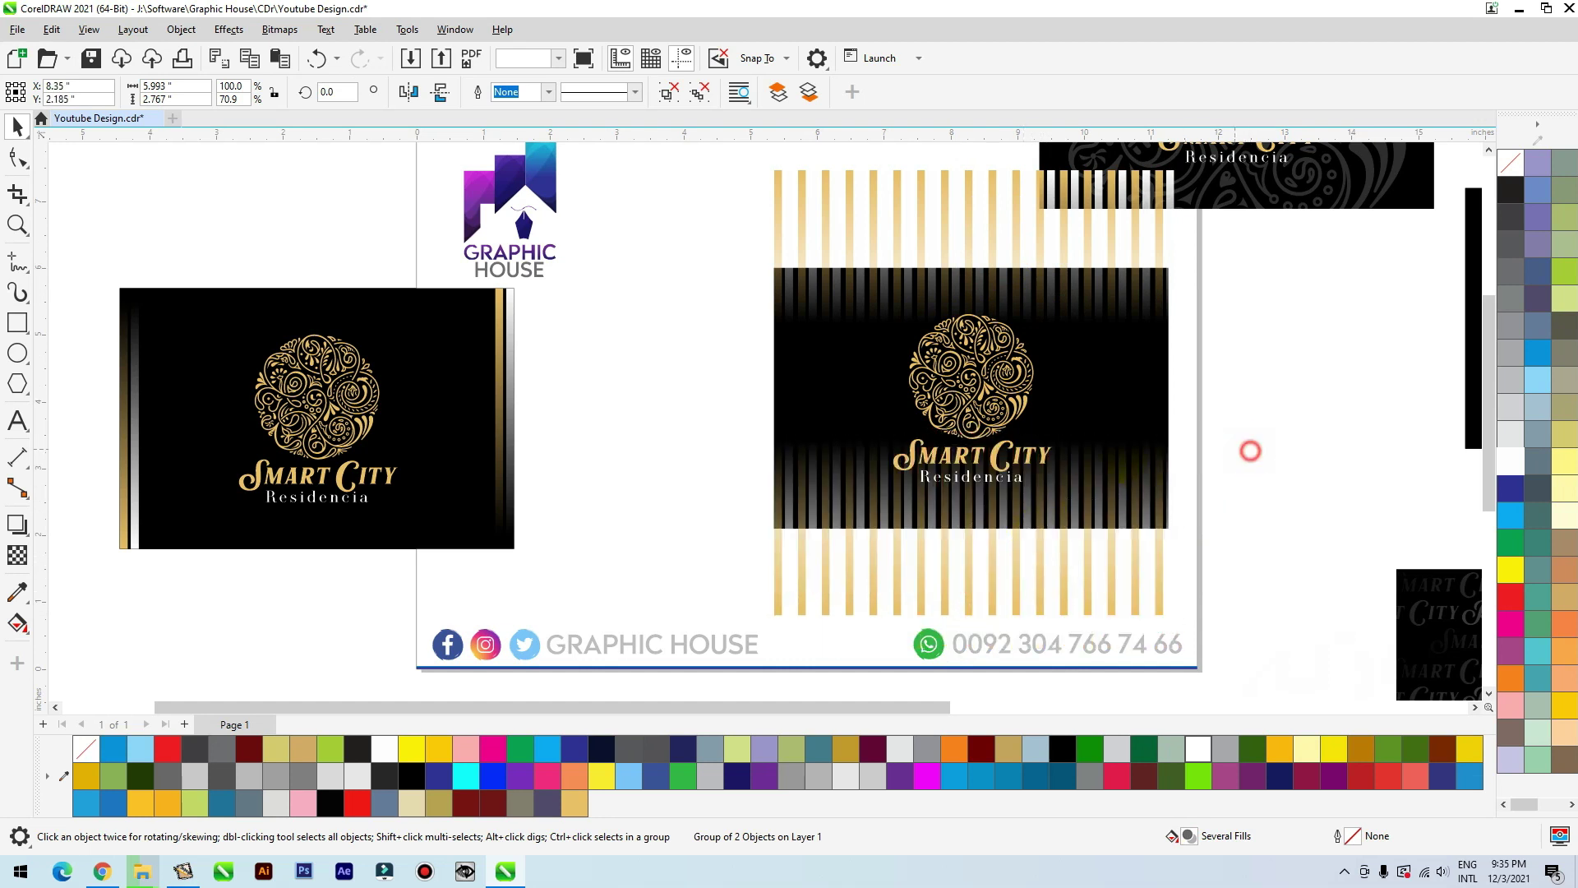
left_click_drag(970, 251, 974, 267)
Step: PowerClip the lower and upper stripe groups inside the black banner
left_click(1017, 574)
key("alt+c")
key("w")
key("p")
left_click(1144, 405)
left_click(1099, 269)
left_click(1083, 245)
key("alt+c")
key("w")
key("p")
left_click(1102, 362)
Step: Place a copy of the striped banner and its logo above and to the left of the page
left_click(759, 225)
left_click_drag(715, 216, 1258, 585)
scroll(1115, 488, "down", 1)
left_click_drag(1049, 471, 533, 274)
right_click(533, 274)
Step: Remove both stripe groups from the on-page banner's PowerClip, leaving the plain black background
left_click(1060, 423)
key("F2")
left_click_drag(728, 294, 1241, 557)
left_click(1110, 600, "ctrl")
left_click(1074, 600)
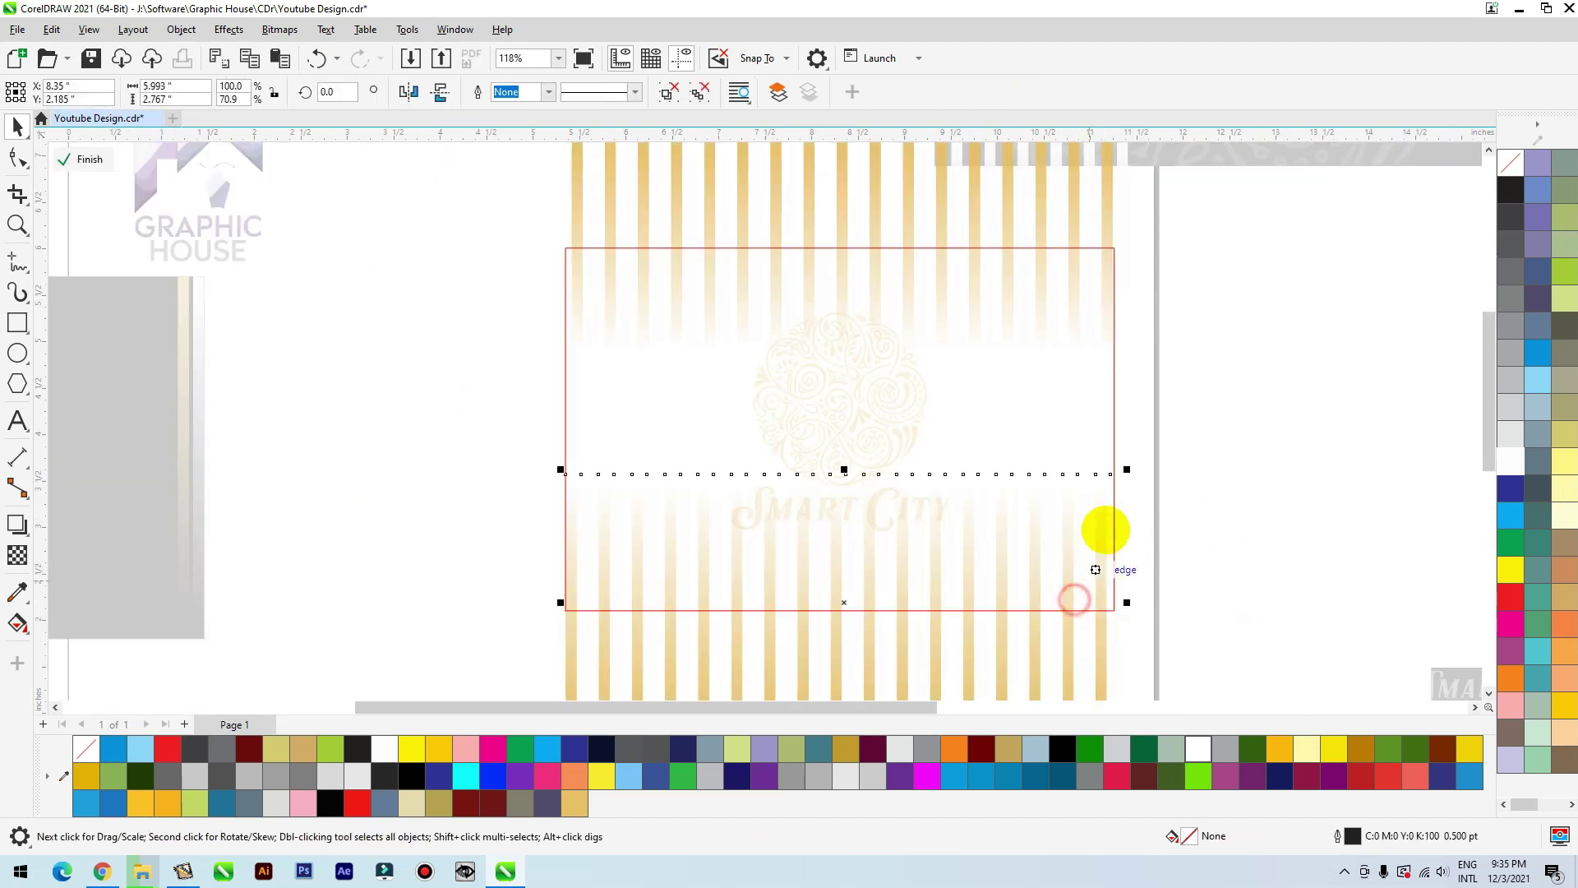
key("Delete")
left_click(985, 292)
key("Delete")
left_click(1229, 322, "ctrl")
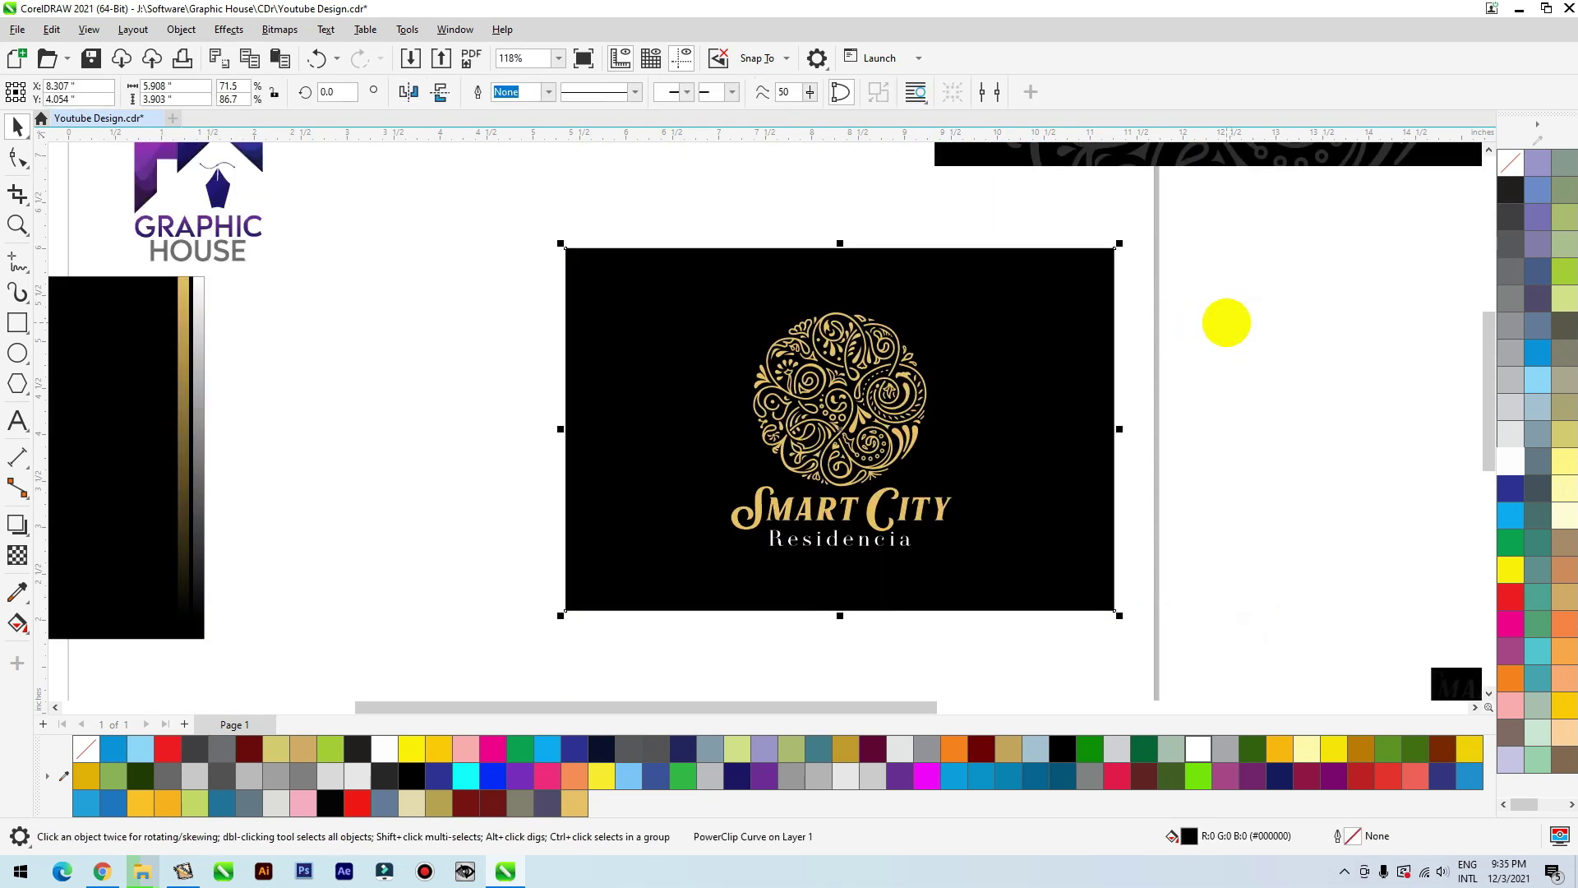
Step: Bring the upper stripe group back over the banner, skew it into diagonal stripes and position it along the top edge
key("ctrl+z")
left_click(887, 271)
left_click_drag(849, 360, 1143, 360)
left_click(1011, 248)
left_click_drag(1022, 219, 698, 264)
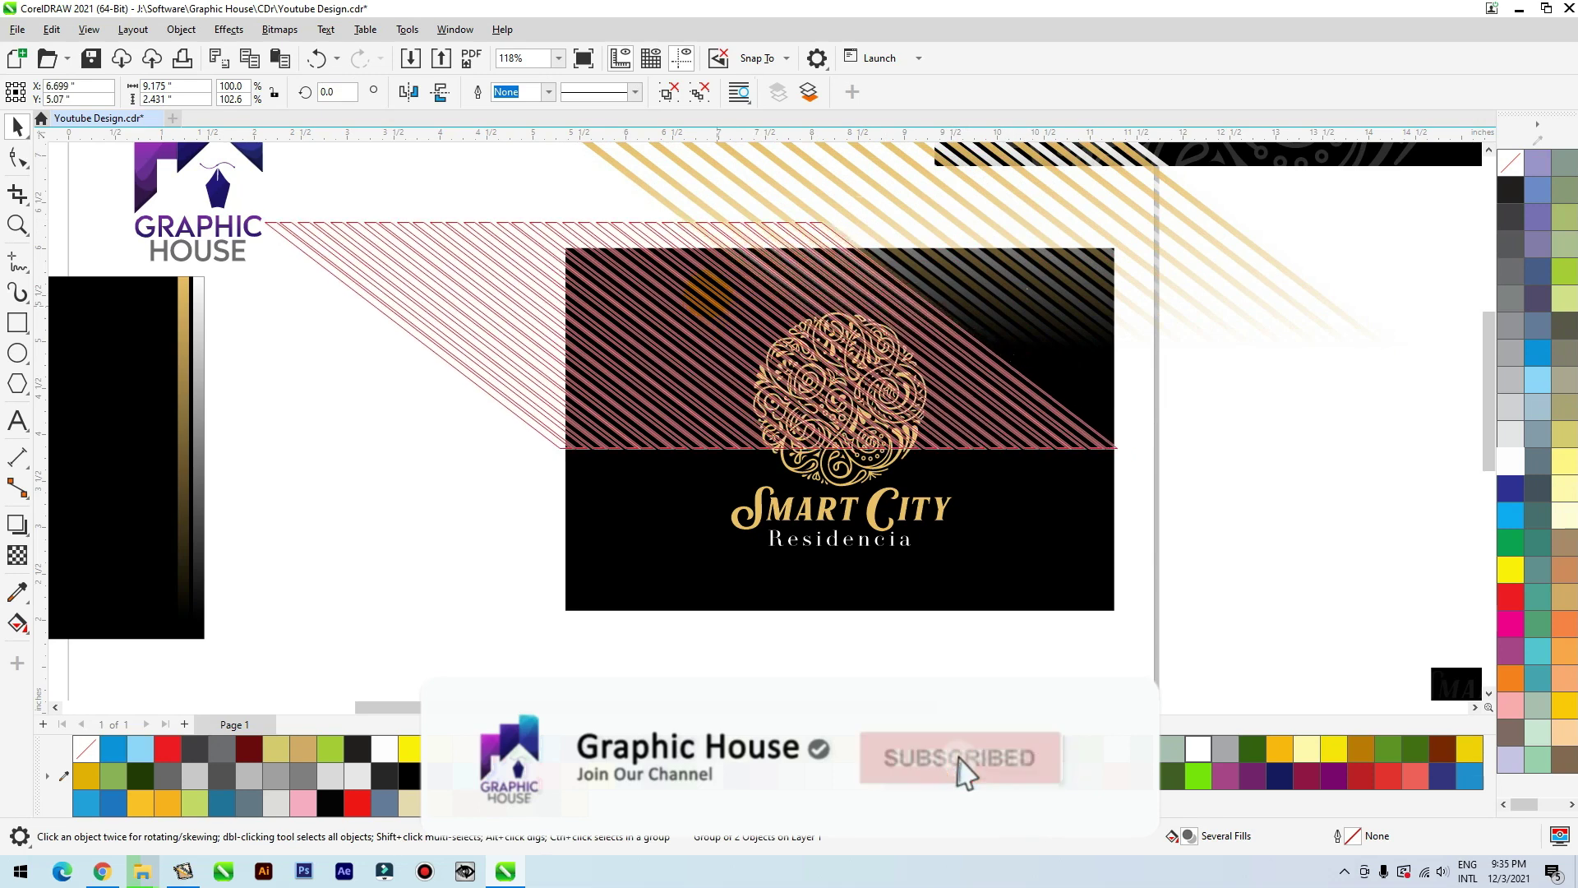
left_click(699, 267)
left_click_drag(668, 174, 693, 264)
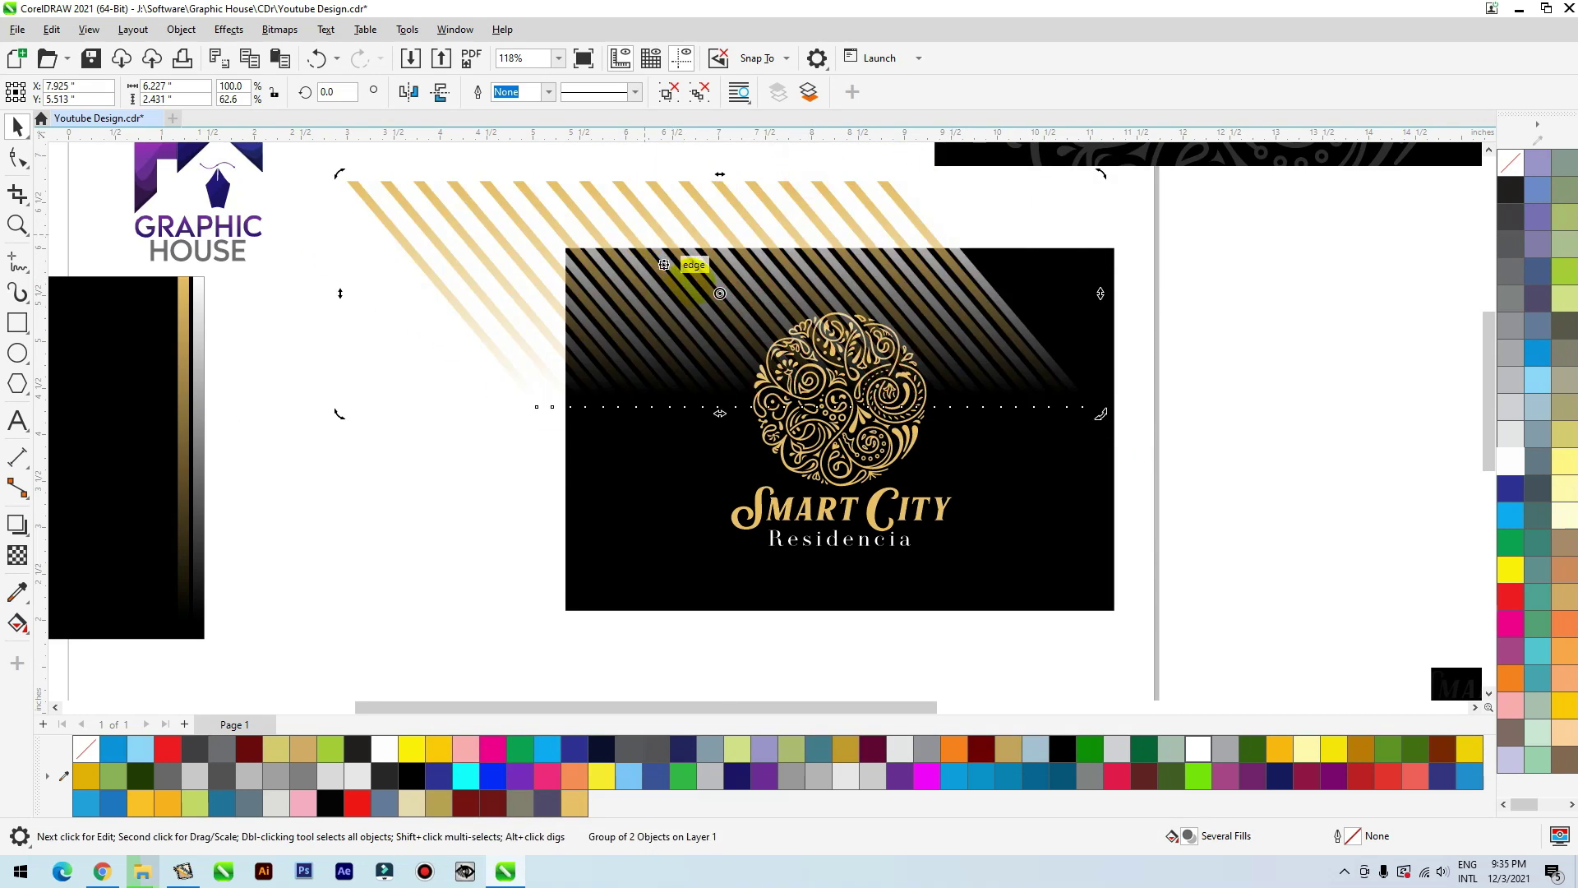
Step: Place a rotated copy of the diagonal stripe group along the banner's right side
left_click_drag(838, 303, 1143, 268)
left_click_drag(1427, 387, 1069, 358)
left_click_drag(1149, 391, 1276, 495)
Step: Rotate both diagonal stripe groups together by about 23.7 degrees and PowerClip them inside the black banner
left_click(838, 294, "shift")
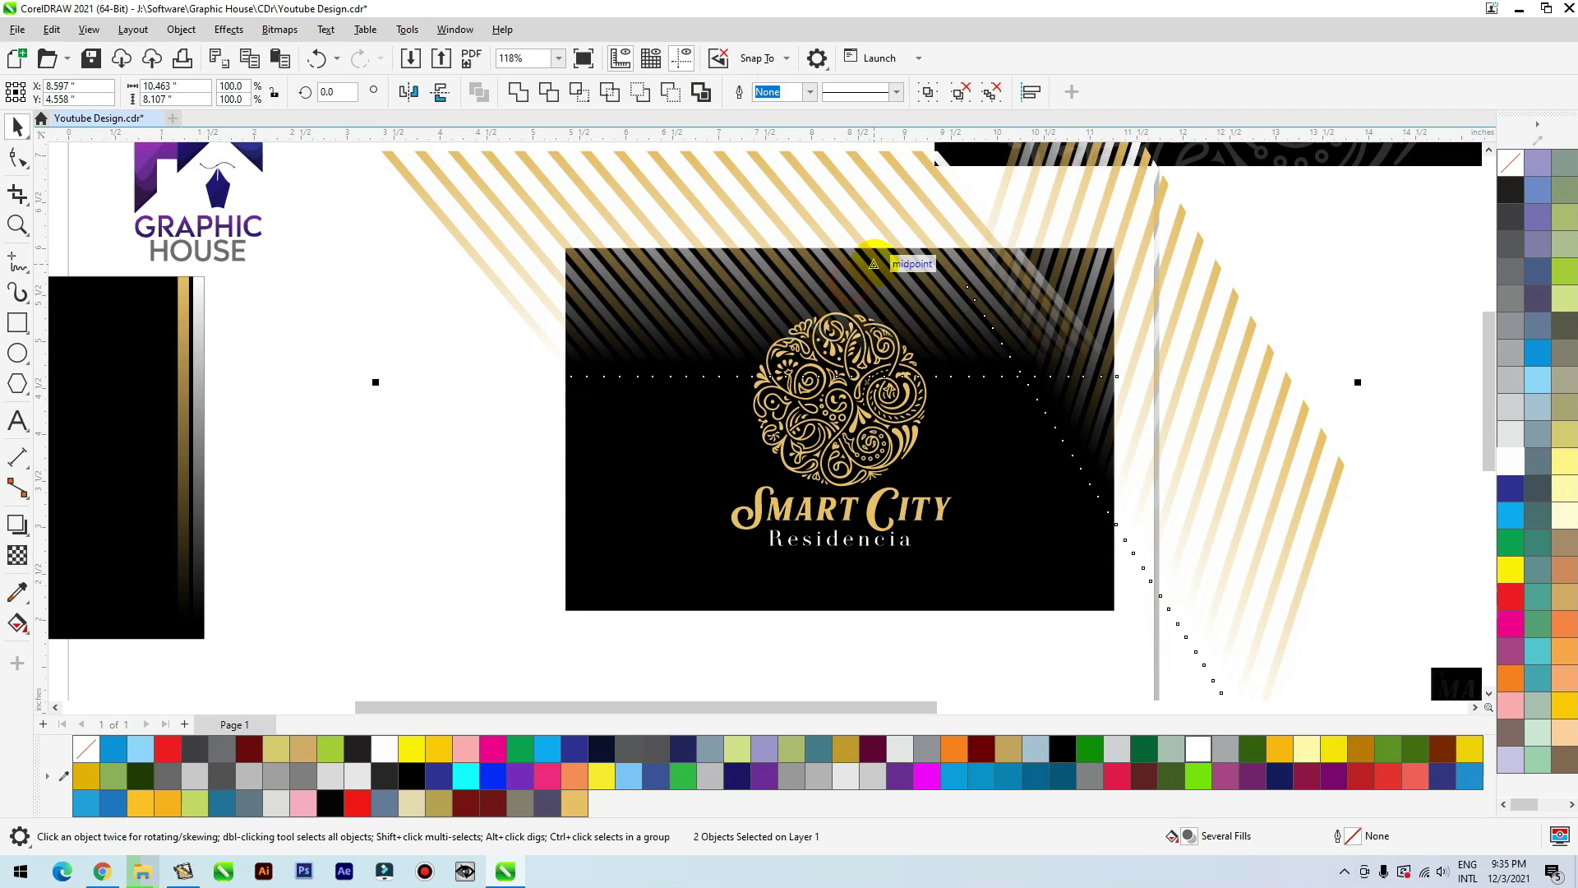
key("ctrl+g")
left_click(493, 335)
left_click_drag(340, 413, 478, 524)
left_click_drag(1113, 293, 1142, 319)
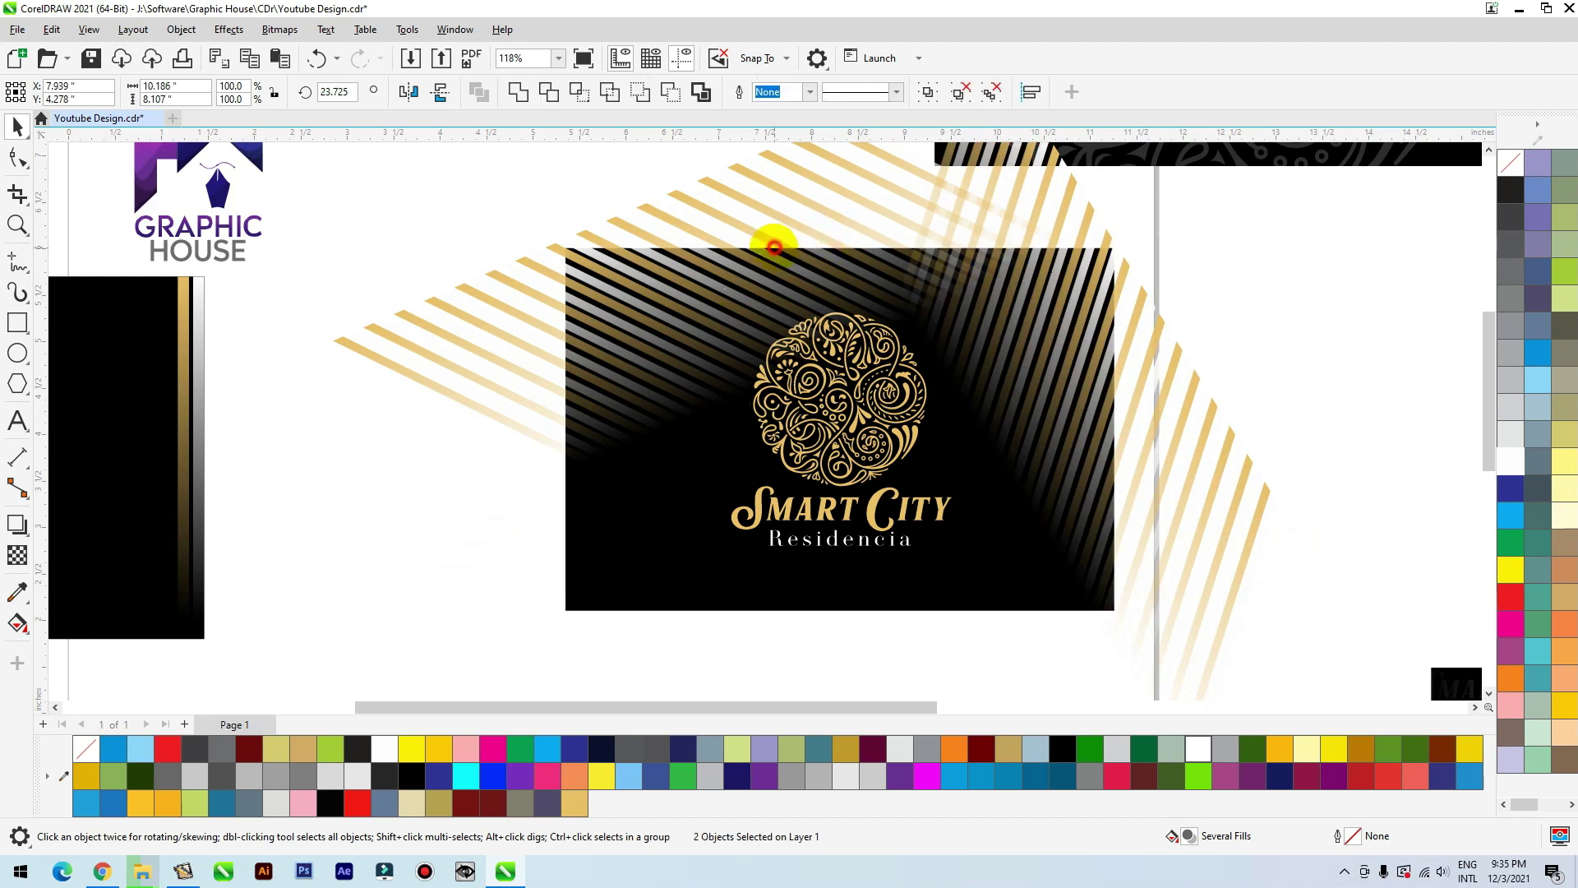
key("ctrl+z")
right_click(679, 295)
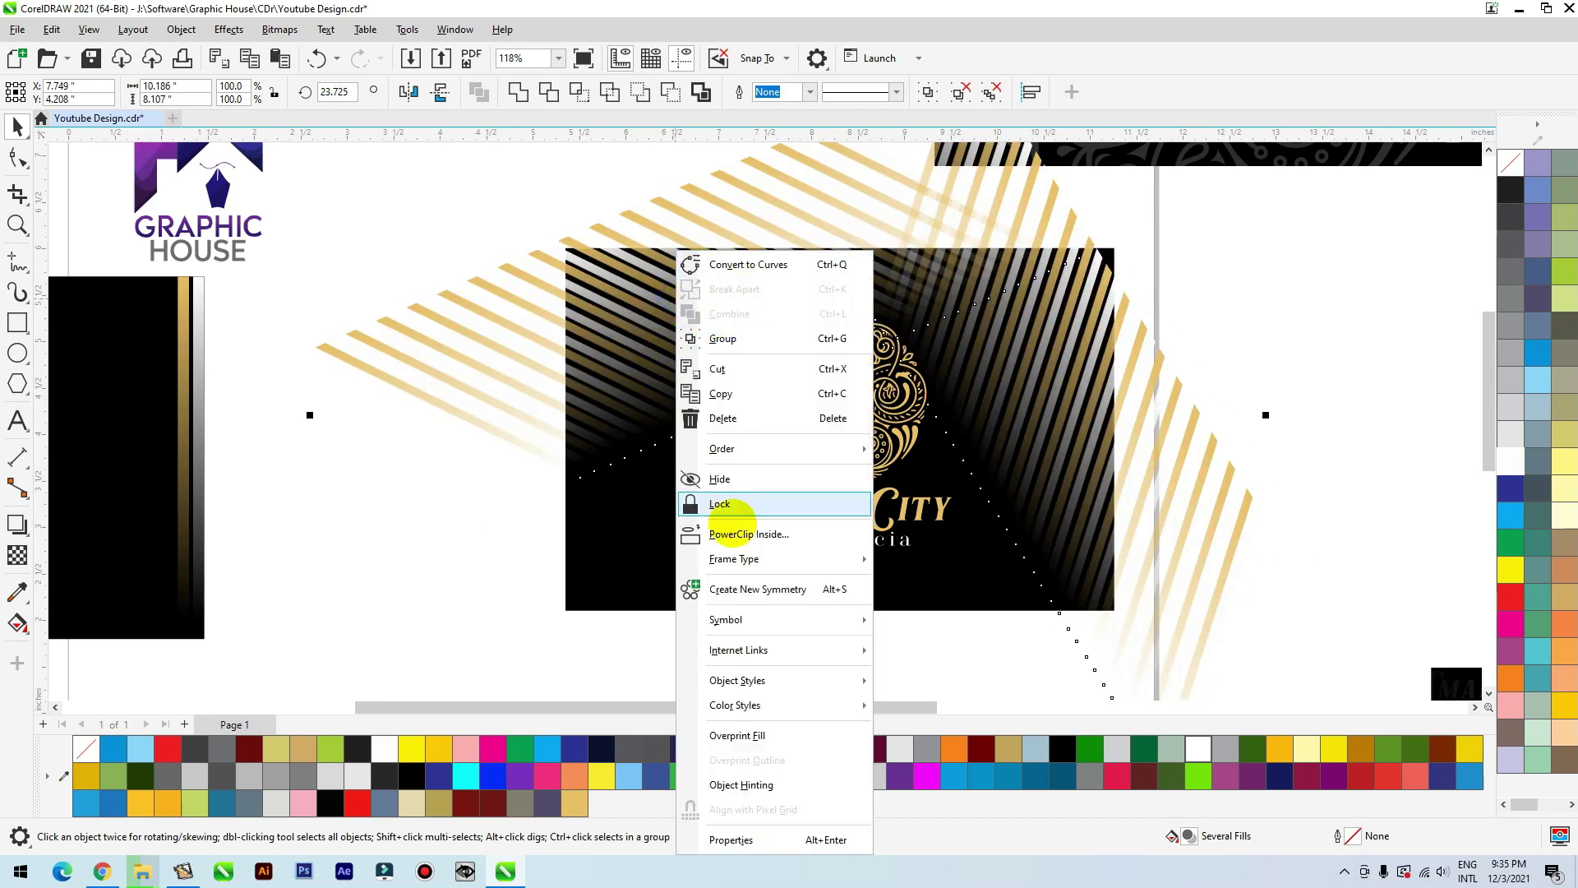
left_click(646, 575)
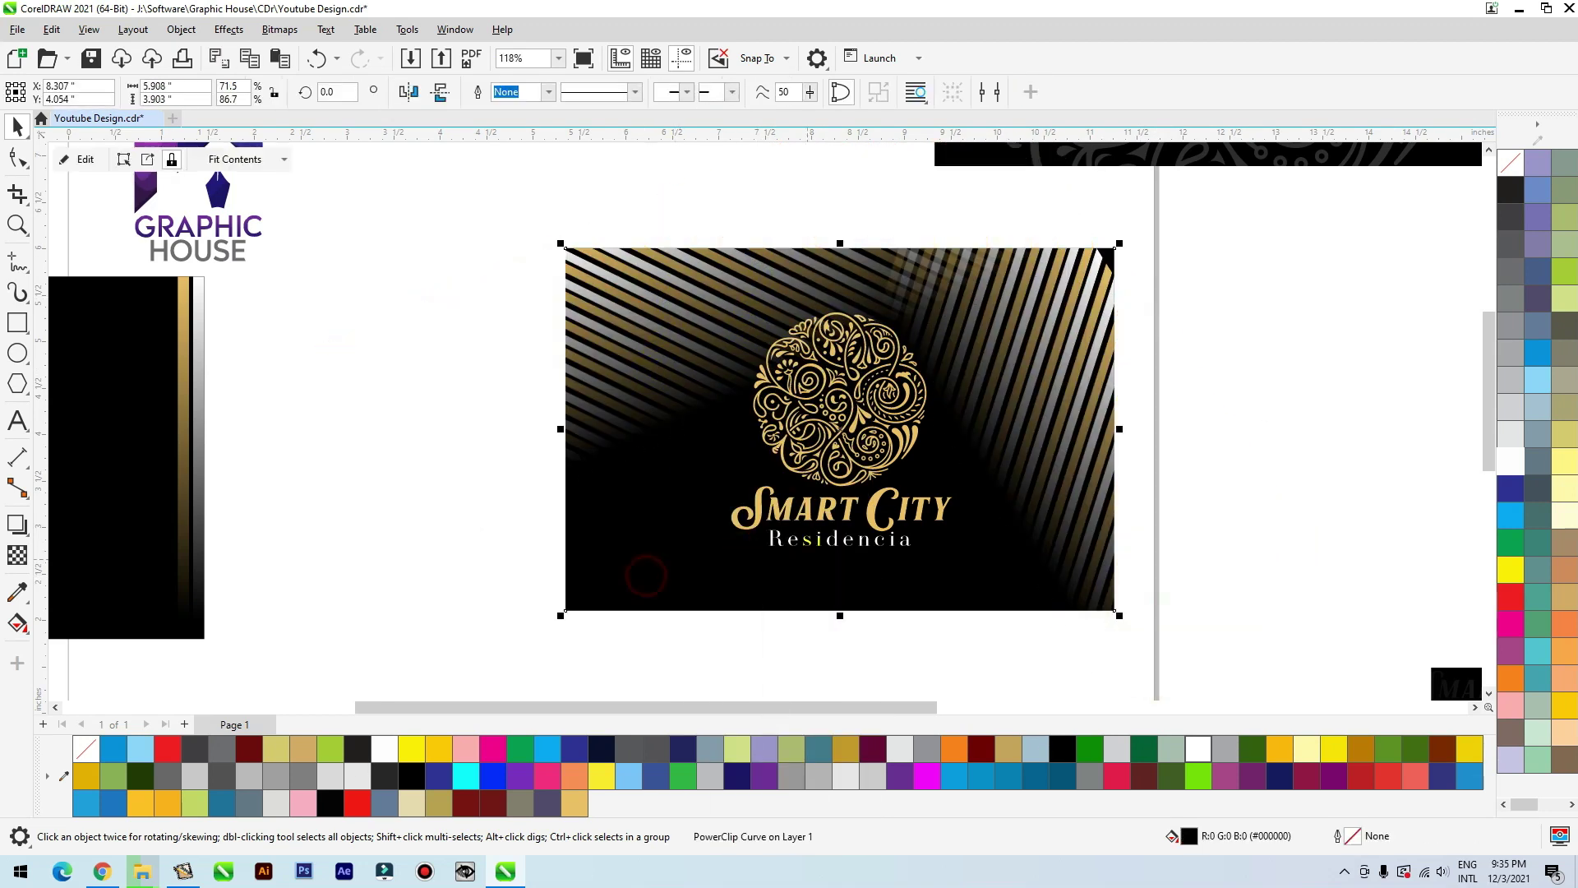
Step: Edit the banner's PowerClip contents and stretch the right stripe group outward to cover the upper right corner
scroll(1018, 474, "down", 4)
scroll(1017, 474, "down", 1)
left_click(1121, 470)
double_click(1061, 401)
left_click(1058, 397)
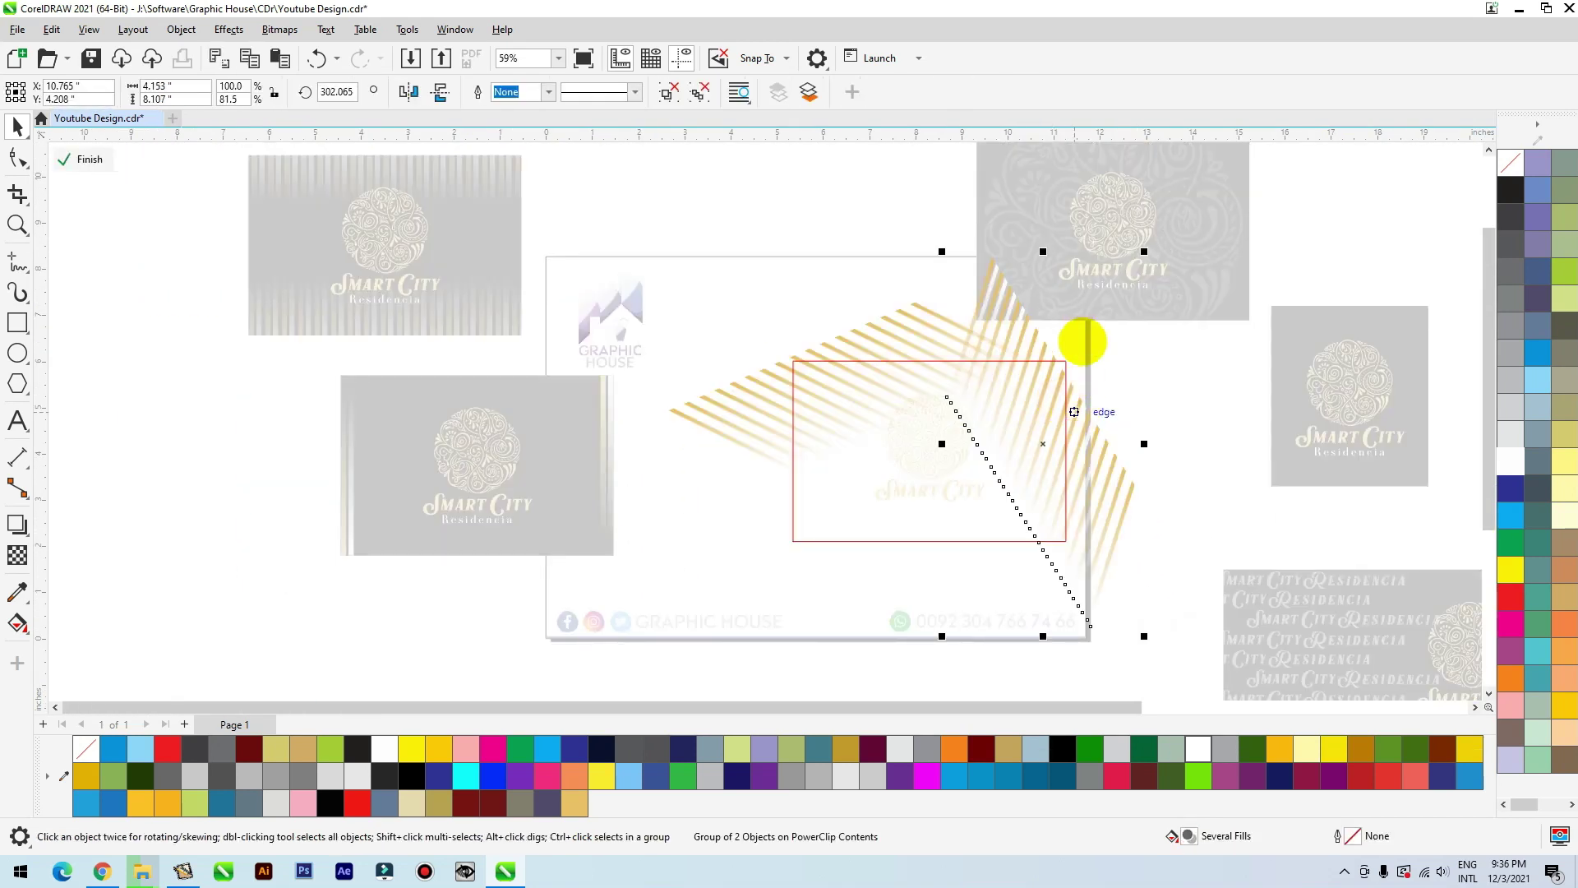
left_click_drag(1044, 251, 1061, 229)
left_click(1128, 364, "ctrl")
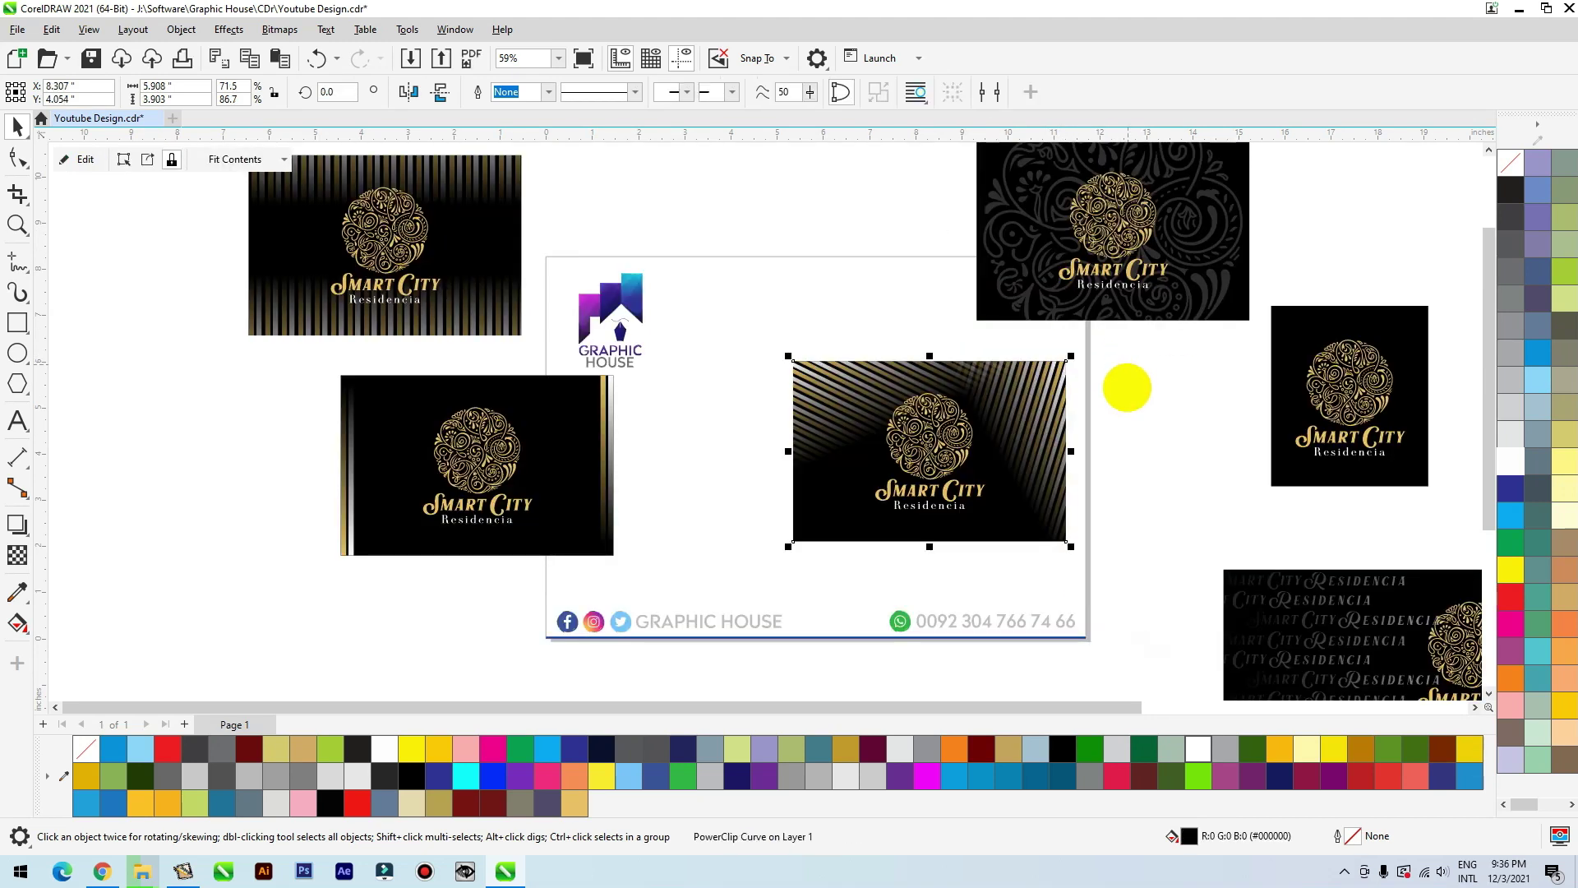
key("shift+F2")
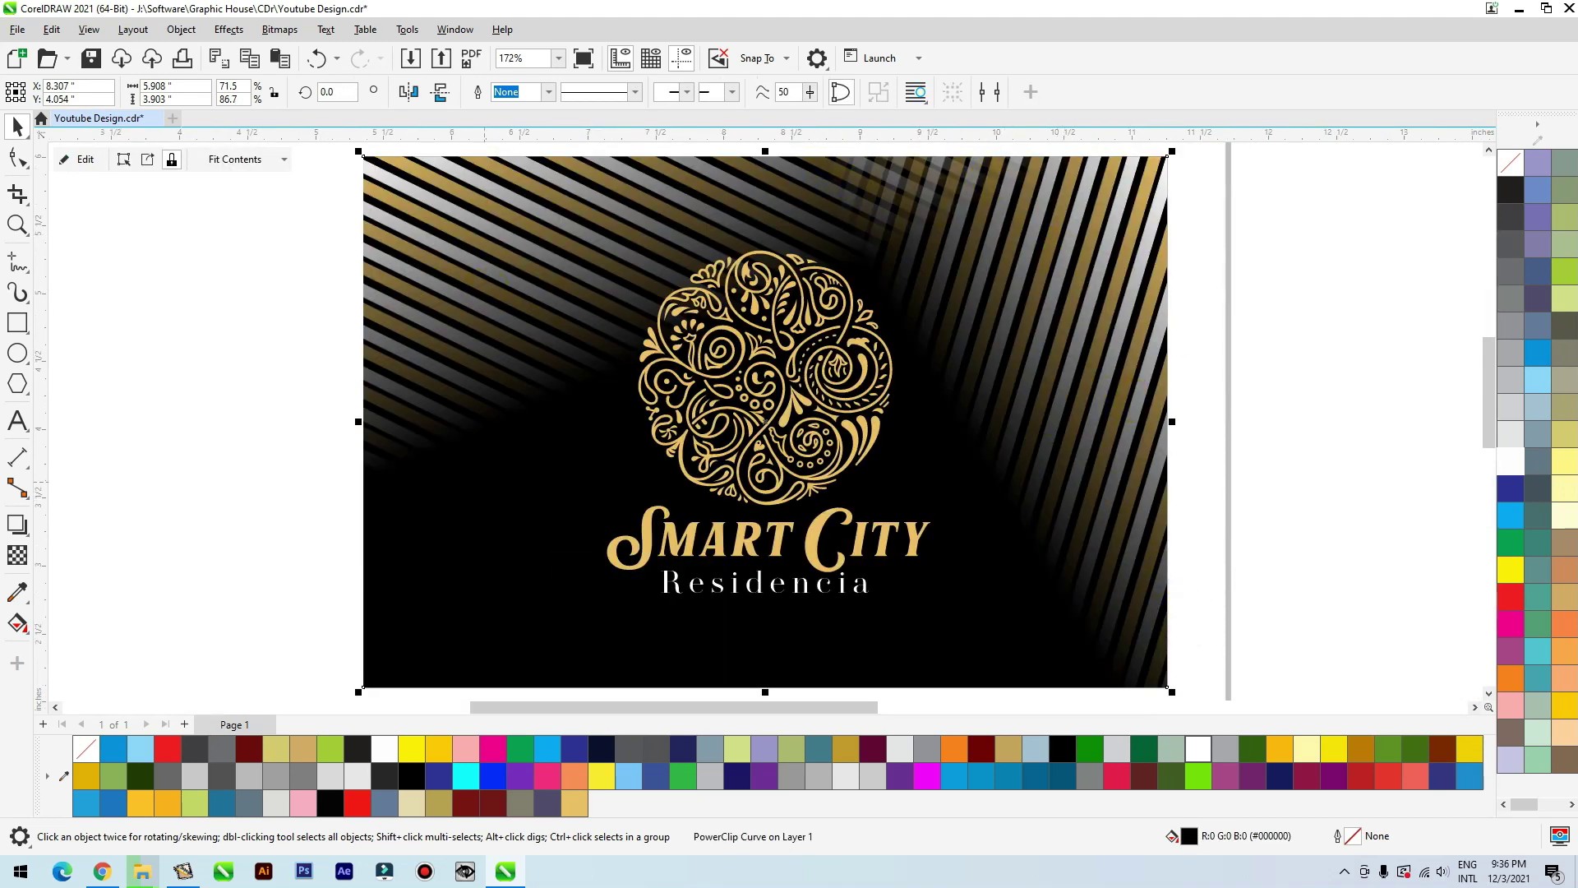
scroll(789, 478, "down", 7)
left_click(1003, 451)
scroll(652, 514, "down", 2)
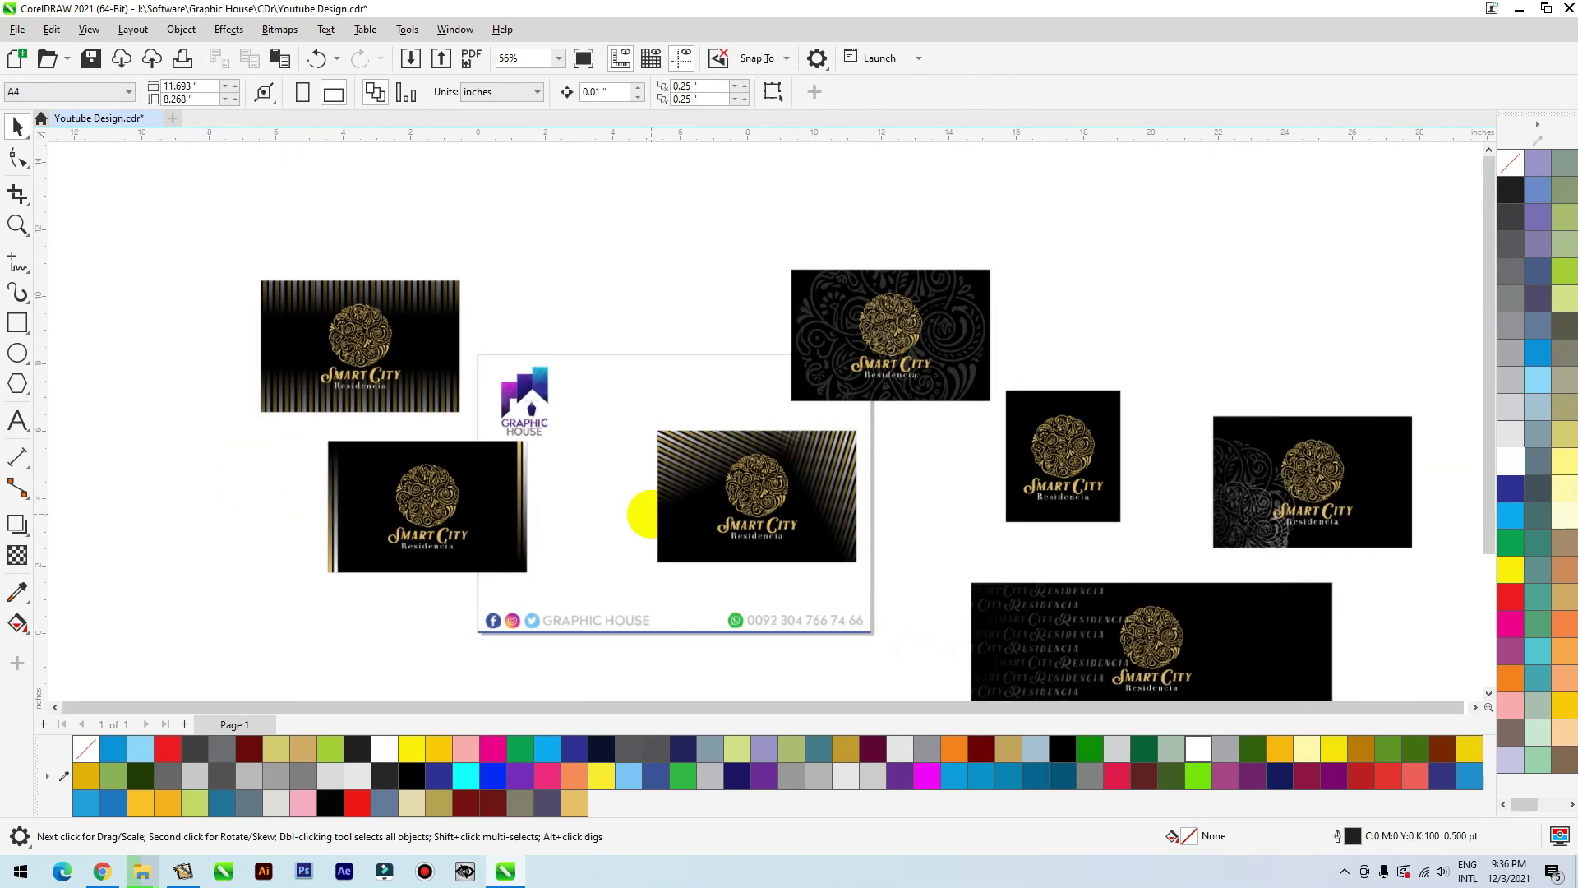
scroll(644, 514, "down", 2)
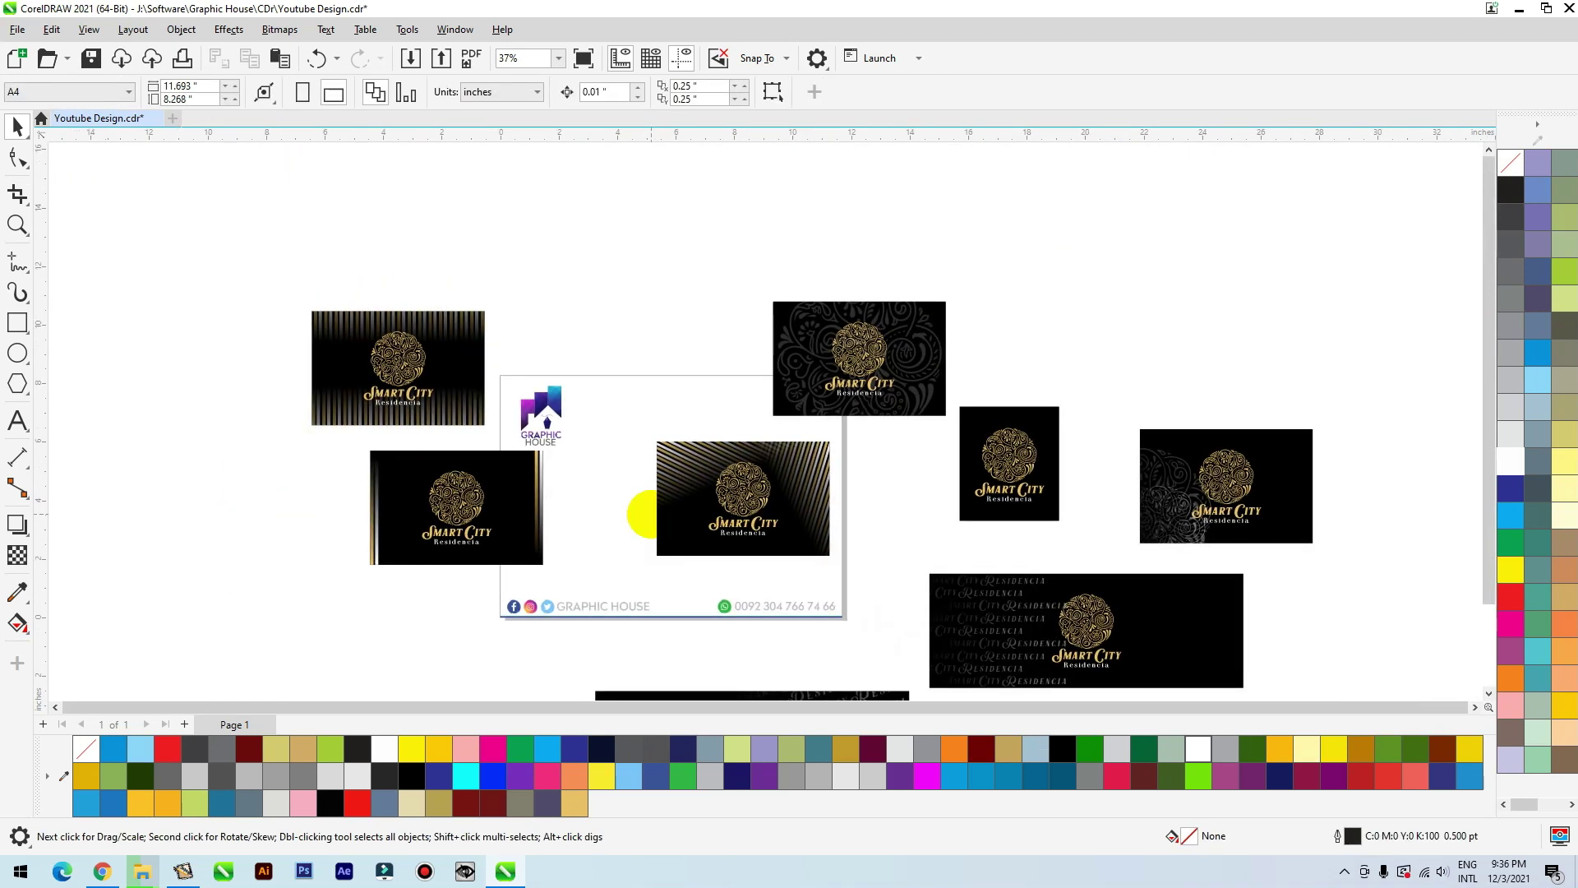